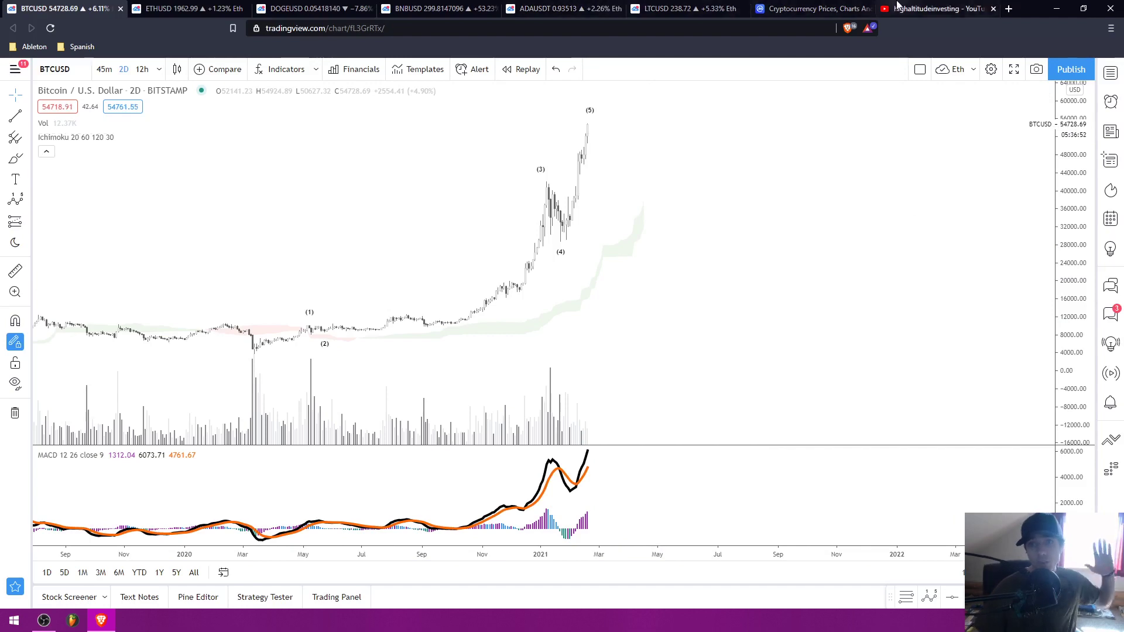
Look over the YouTube search results for highaltitudeinvesting and return to the BTCUSD chart
click(936, 8)
scroll(426, 323, down, 4)
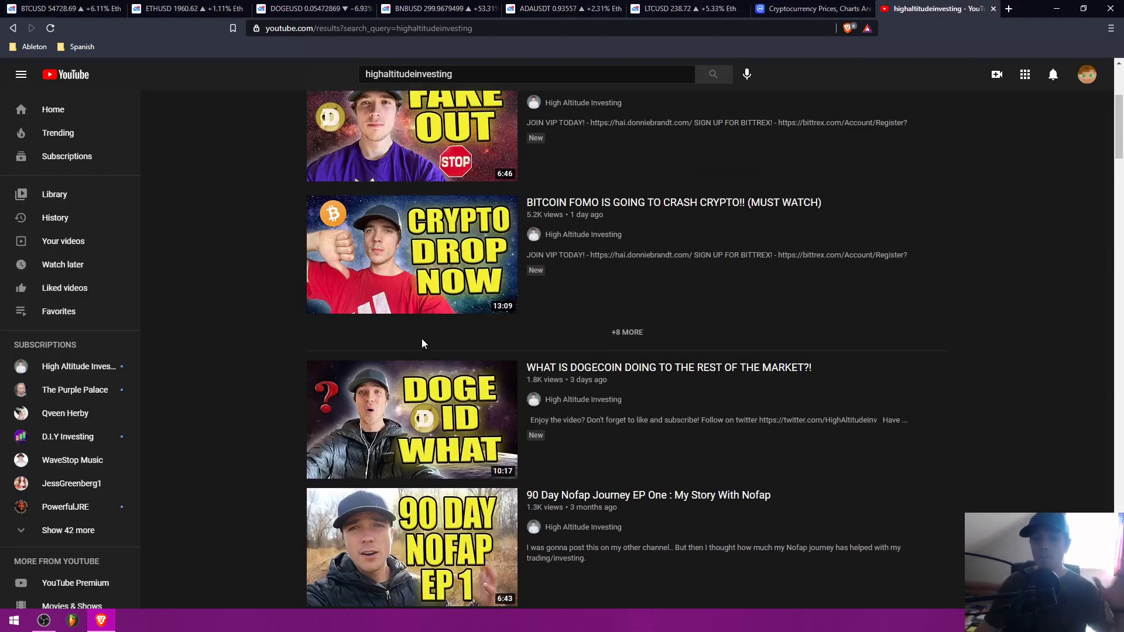
scroll(401, 324, up, 4)
click(64, 8)
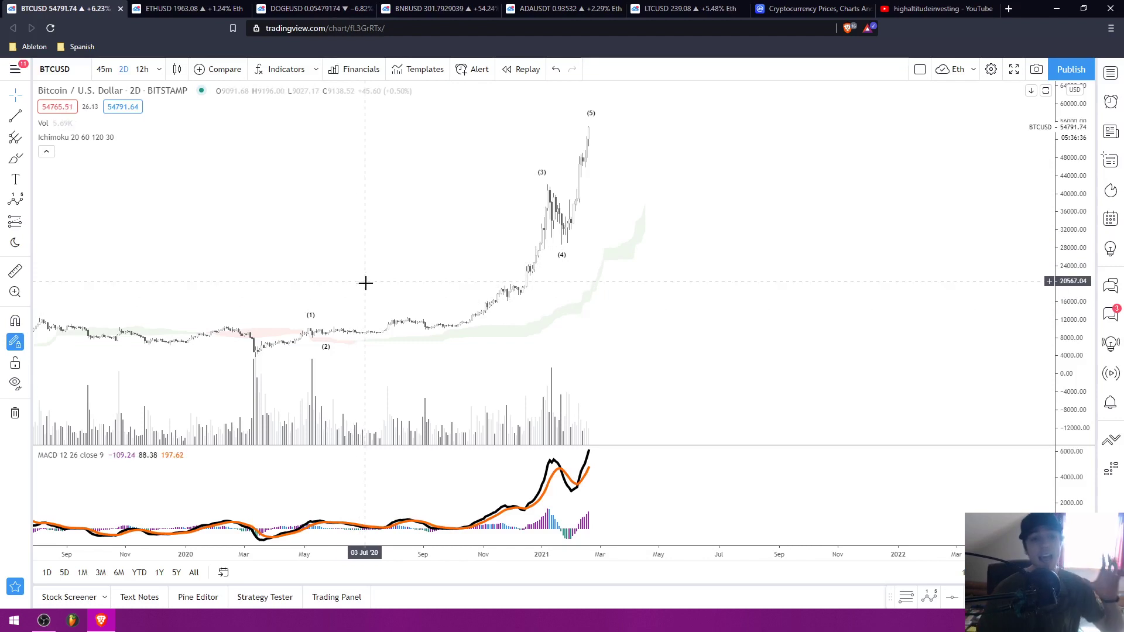
Label the mid-2019 Bitcoin price peak with the text "1" just above the candles
drag(387, 258, 387, 251)
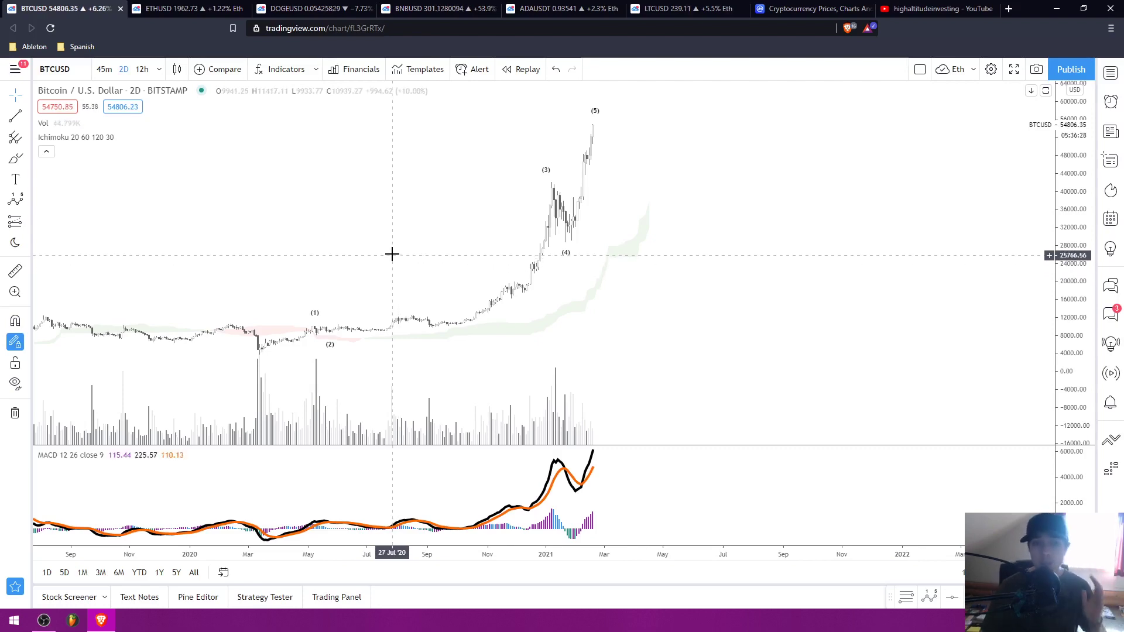
scroll(392, 253, down, 5)
drag(625, 261, 648, 226)
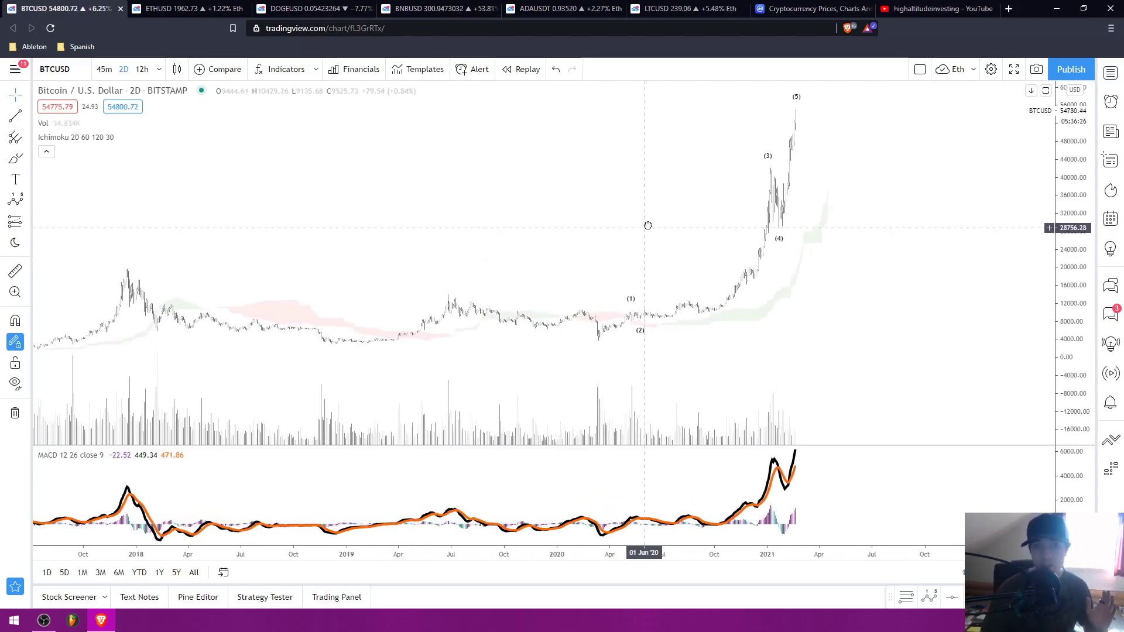
scroll(664, 208, up, 4)
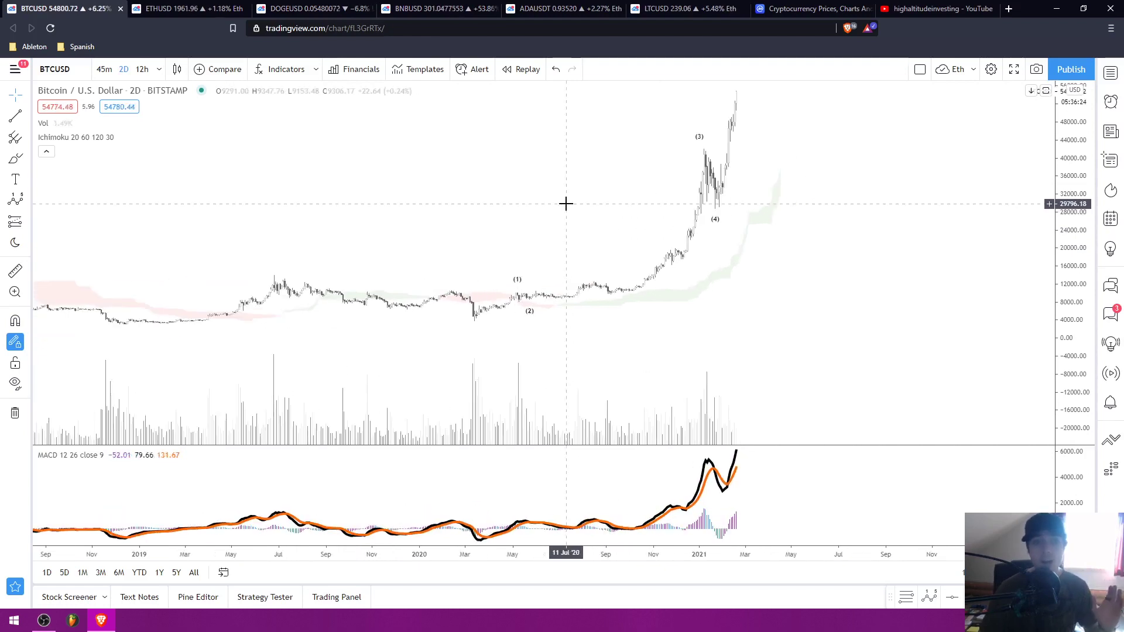
drag(480, 199, 511, 185)
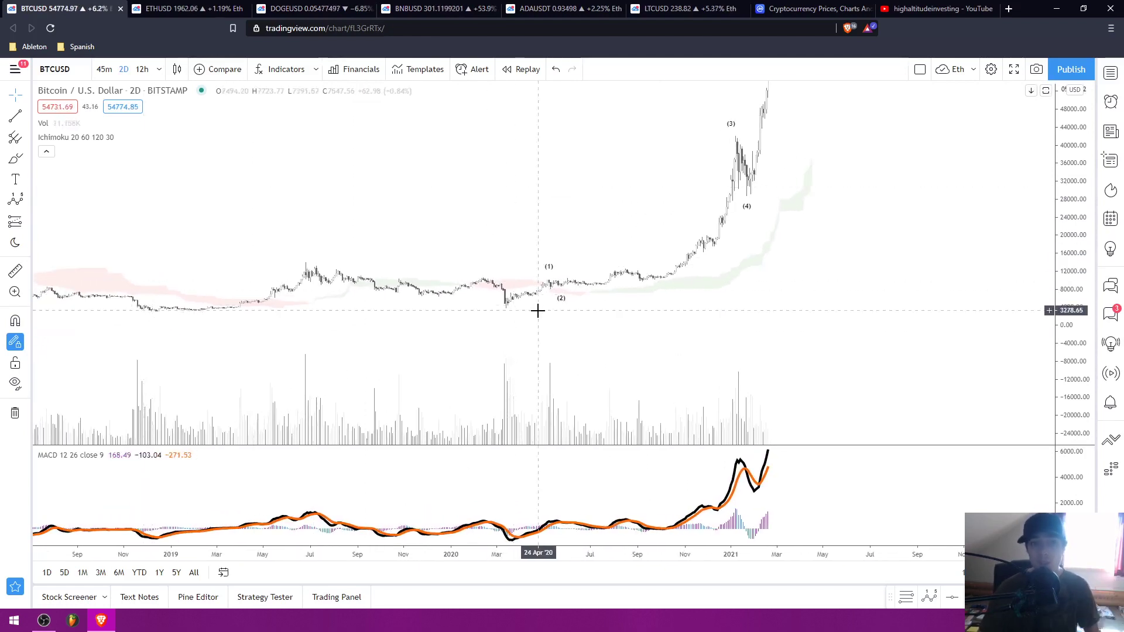
click(16, 180)
click(312, 258)
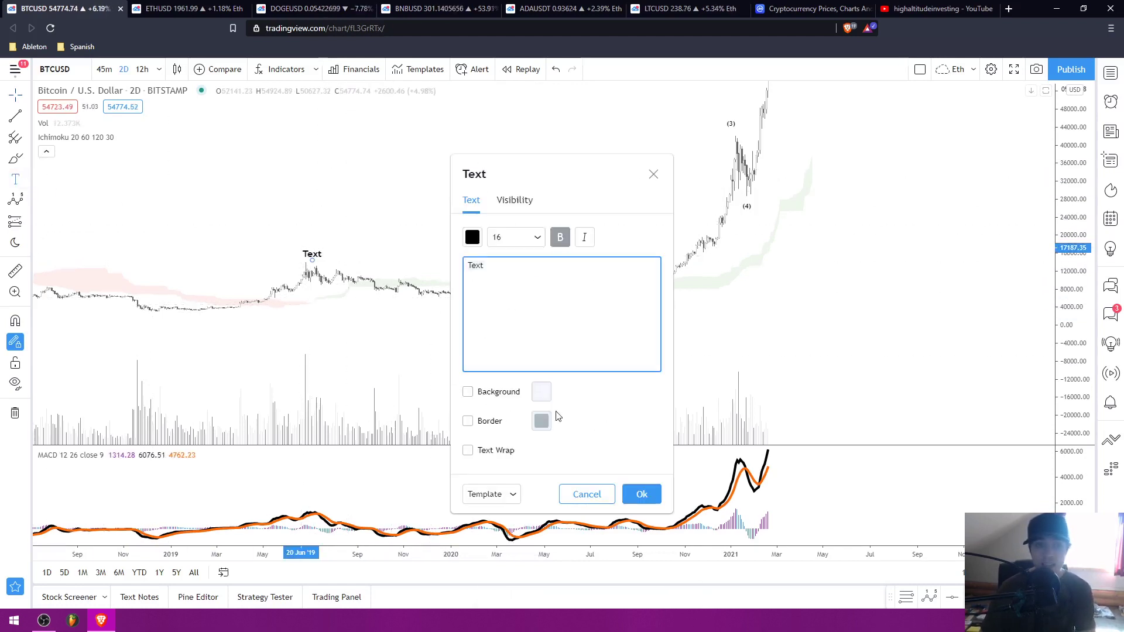
click(641, 494)
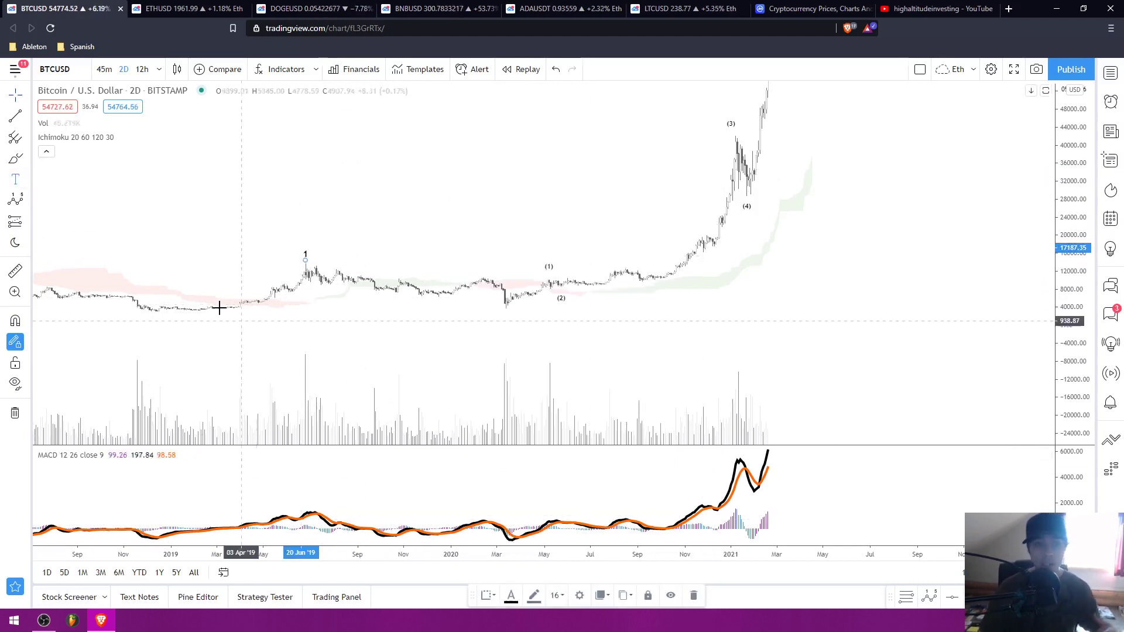
Add the text "2" below the March 2020 price low and position it directly under the candles
click(513, 316)
text(2)
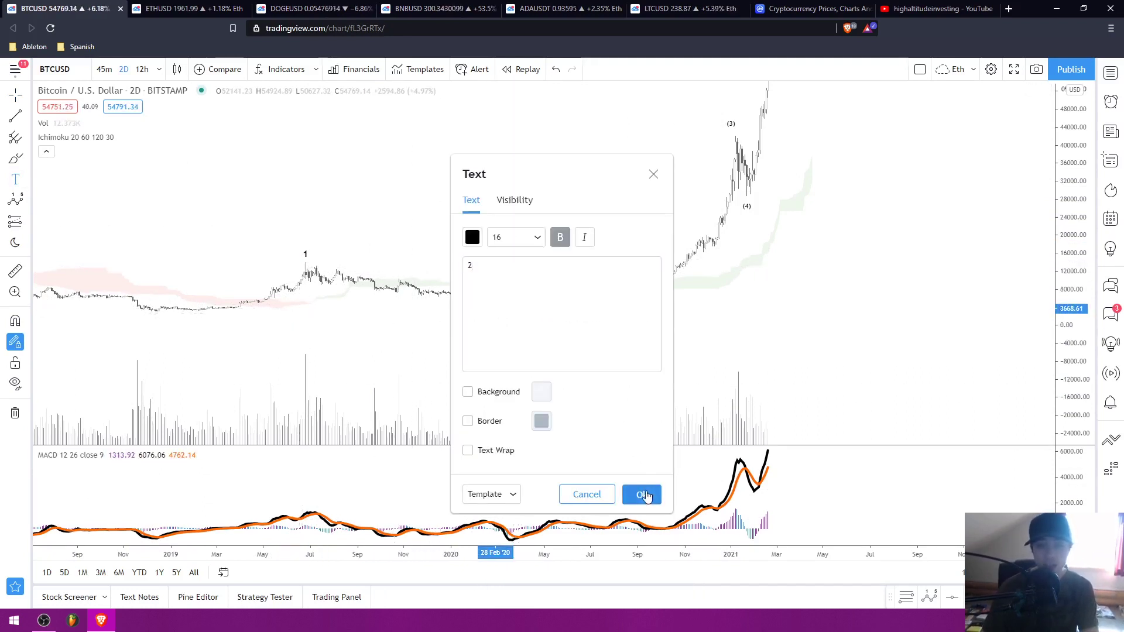
click(642, 494)
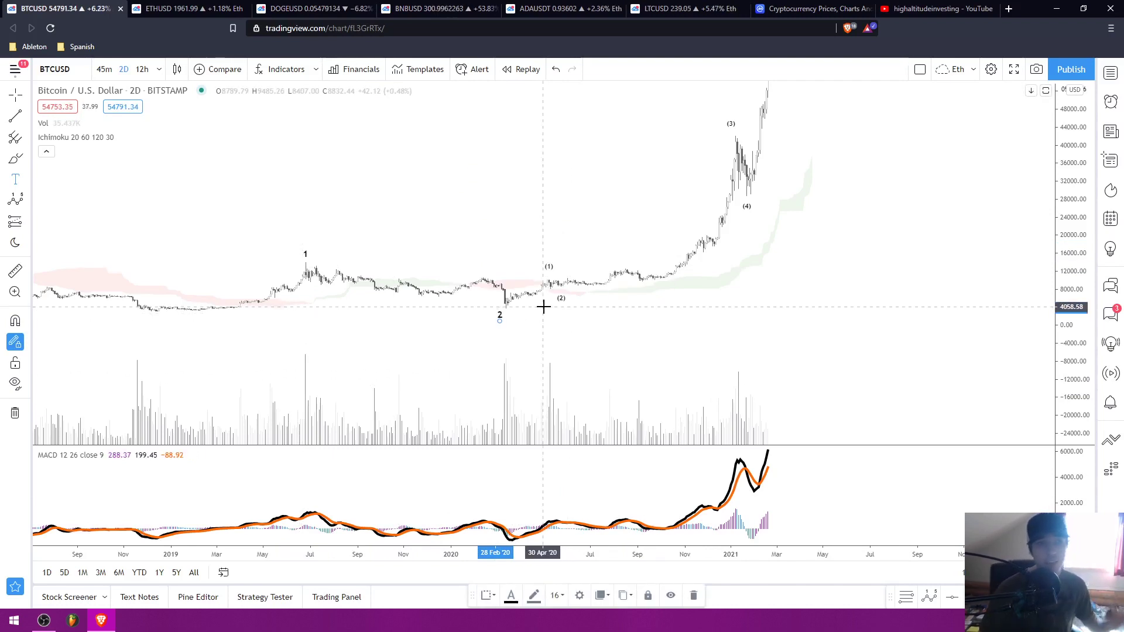
click(509, 311)
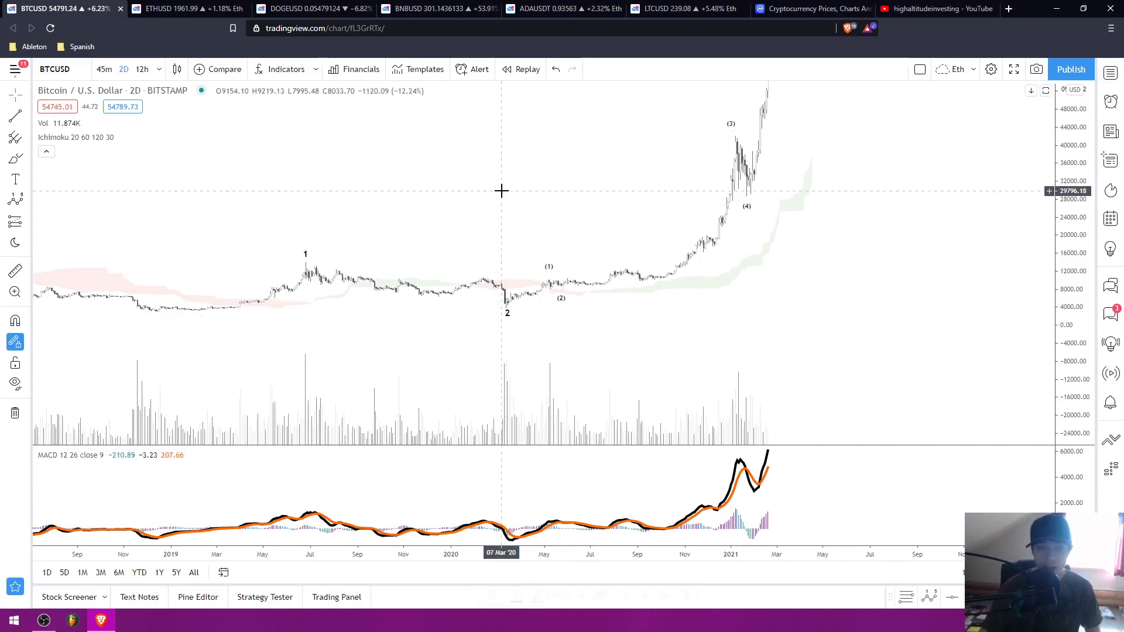
Examine the wave count from labels 1 and 2 through waves (1) to (5) on the 2-day chart
drag(504, 188, 504, 199)
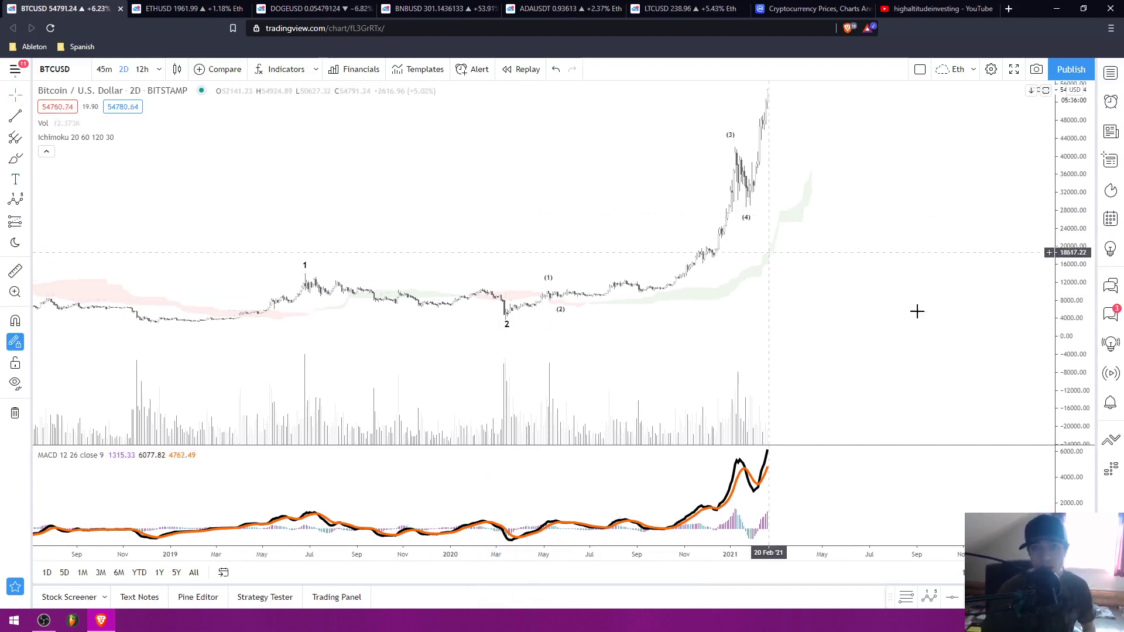
drag(913, 313, 880, 345)
scroll(880, 327, up, 3)
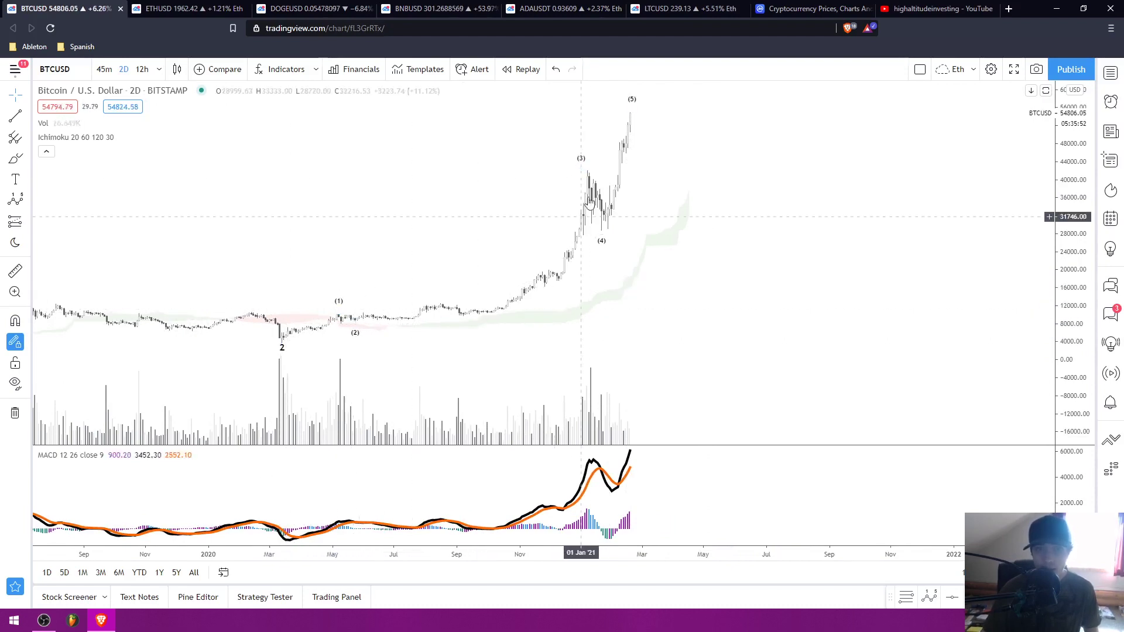
scroll(592, 253, down, 3)
drag(592, 252, 509, 249)
scroll(509, 249, up, 1)
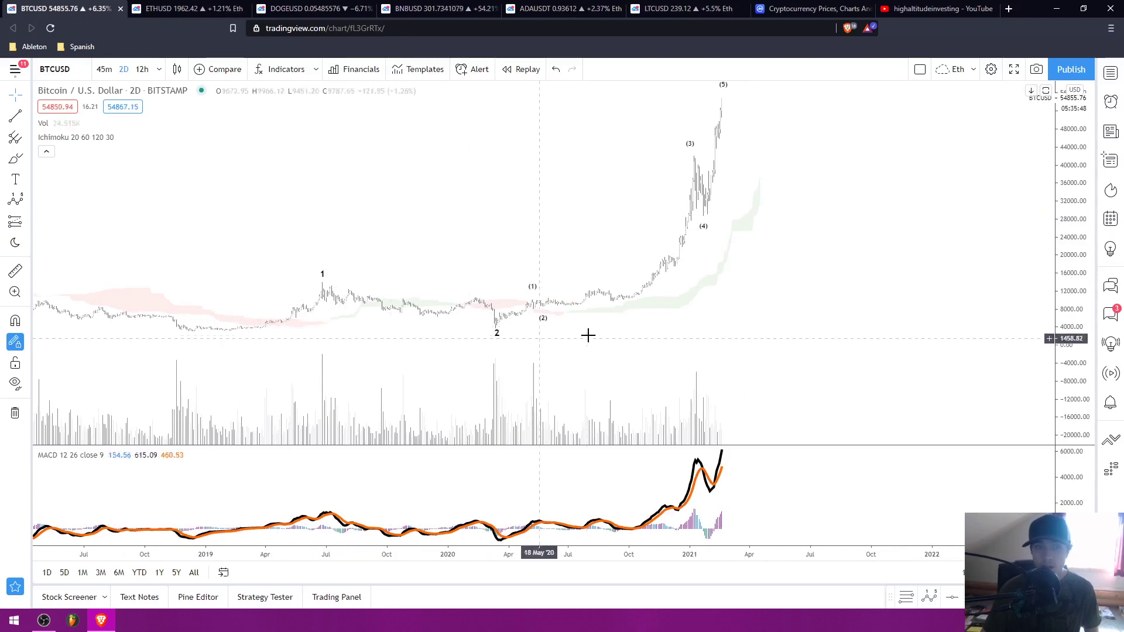
drag(587, 334, 544, 359)
scroll(468, 346, up, 1)
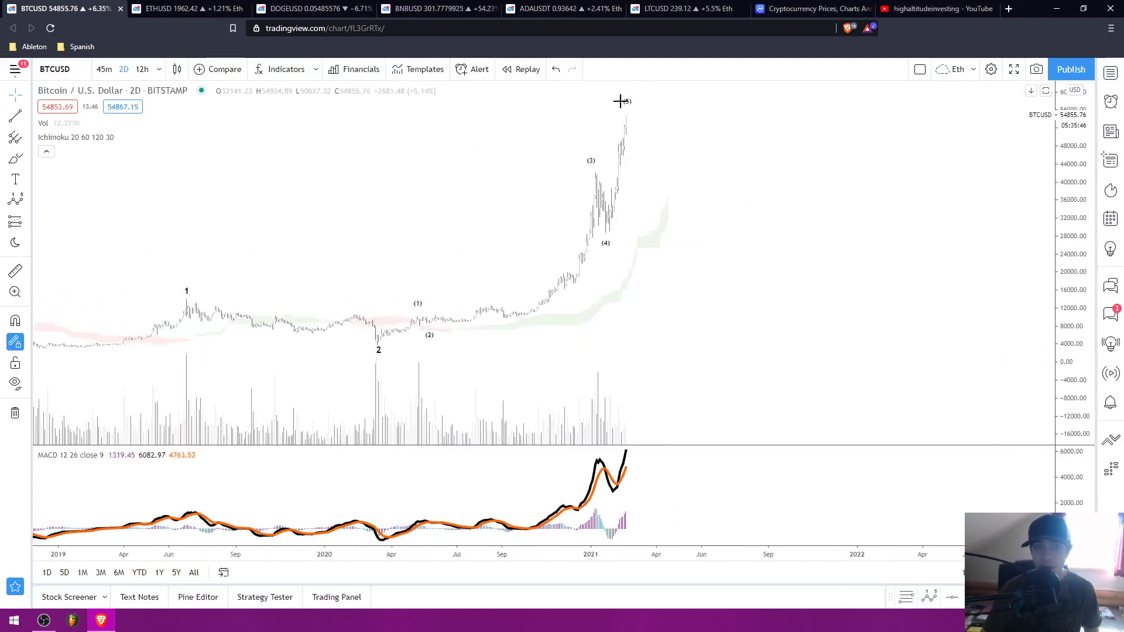
drag(473, 153, 570, 149)
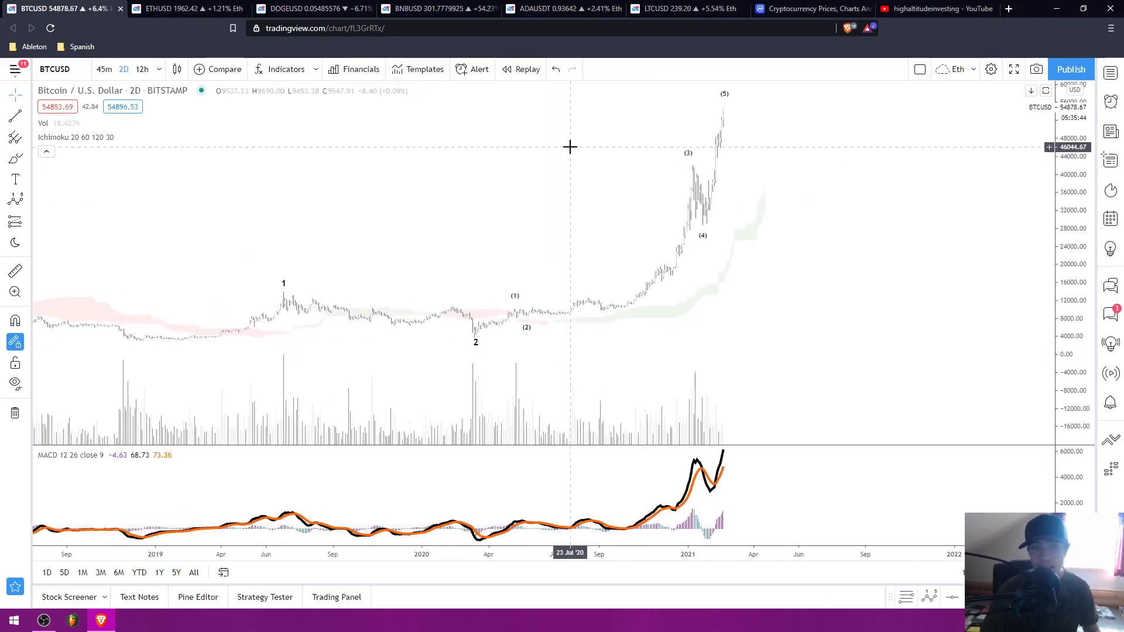
scroll(690, 211, up, 1)
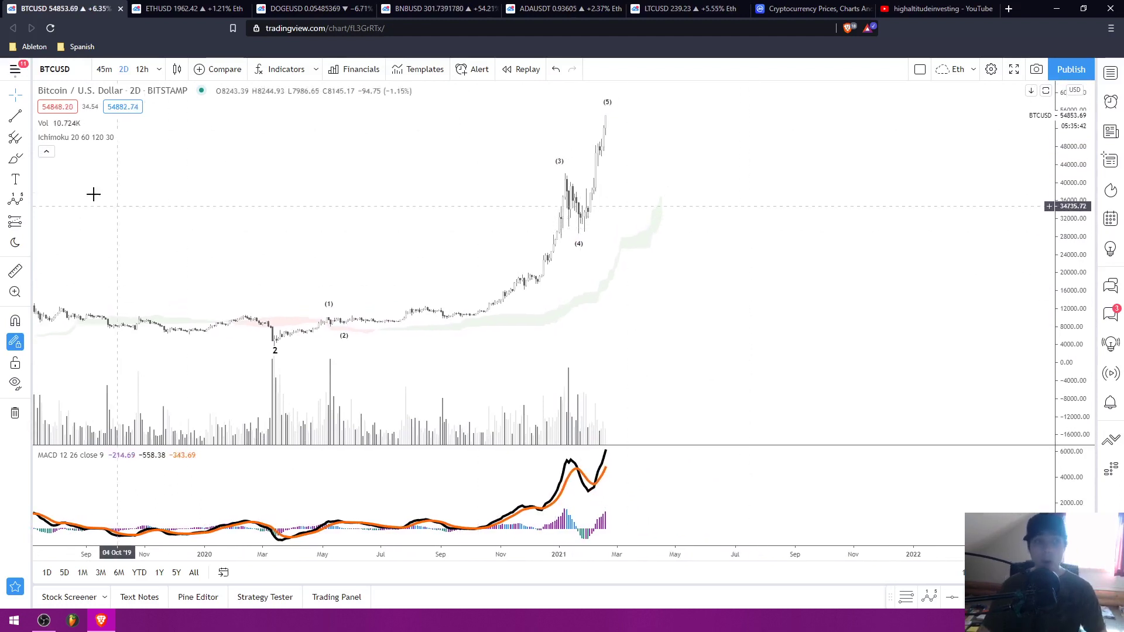
Circle the correction between waves (3) and (4) with the Brush, and delete the circle
click(15, 158)
mouse_move(579, 153)
mouse_down()
mouse_move(532, 198)
mouse_move(580, 243)
mouse_move(607, 203)
mouse_move(577, 151)
mouse_up()
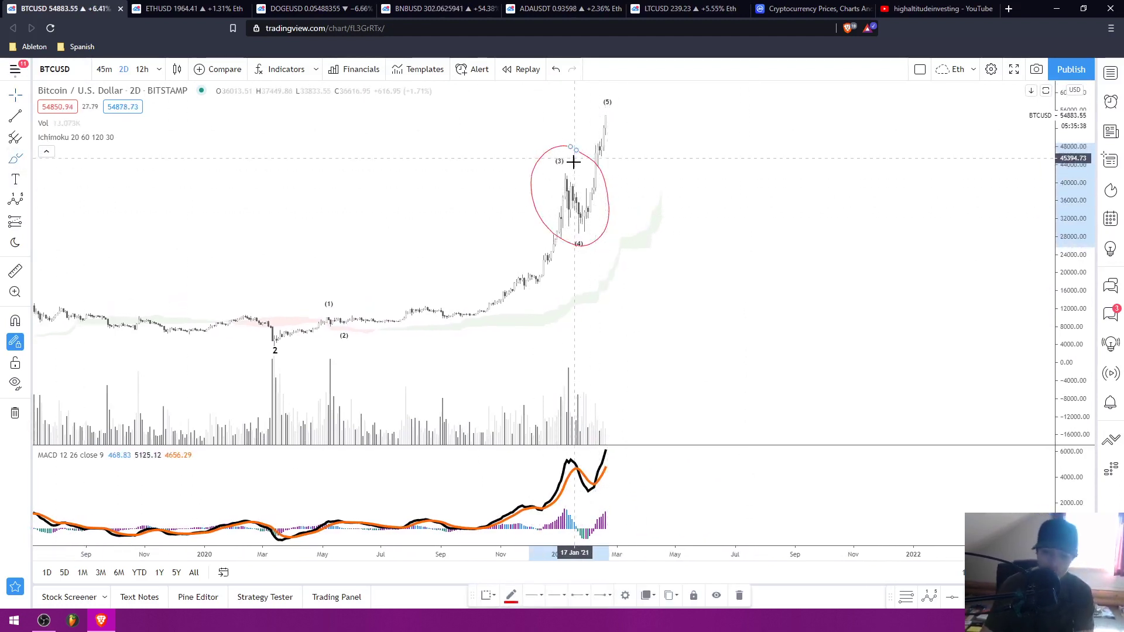
key(Delete)
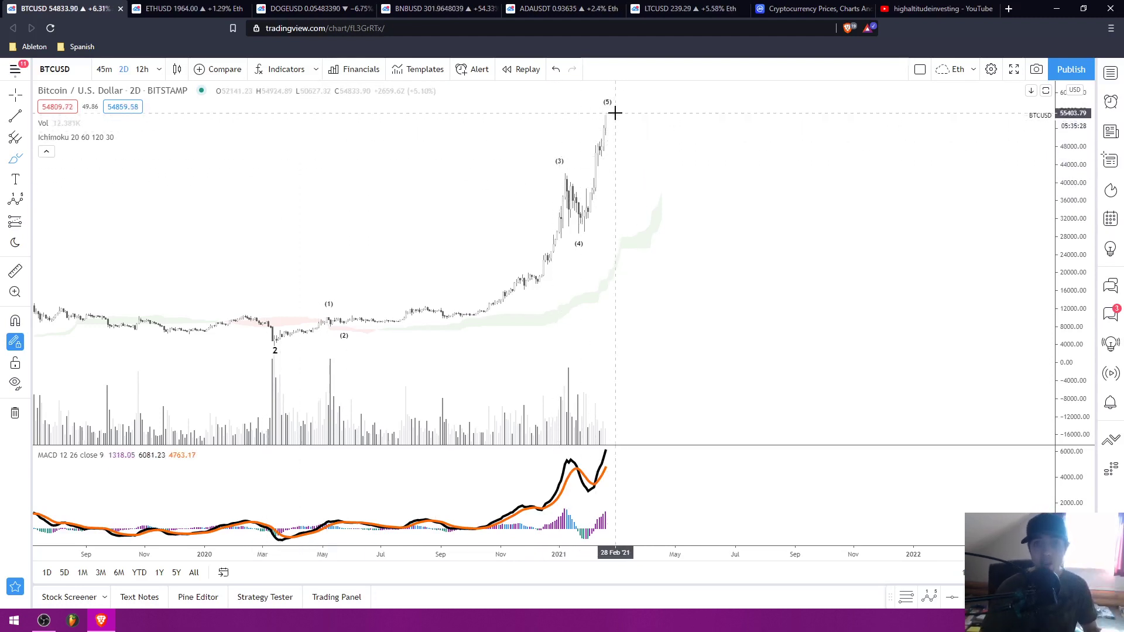
Sketch Brush strokes for a drop from the wave (5) high and around the wave (4) correction, undoing each one
drag(615, 113, 617, 171)
key(ctrl+z)
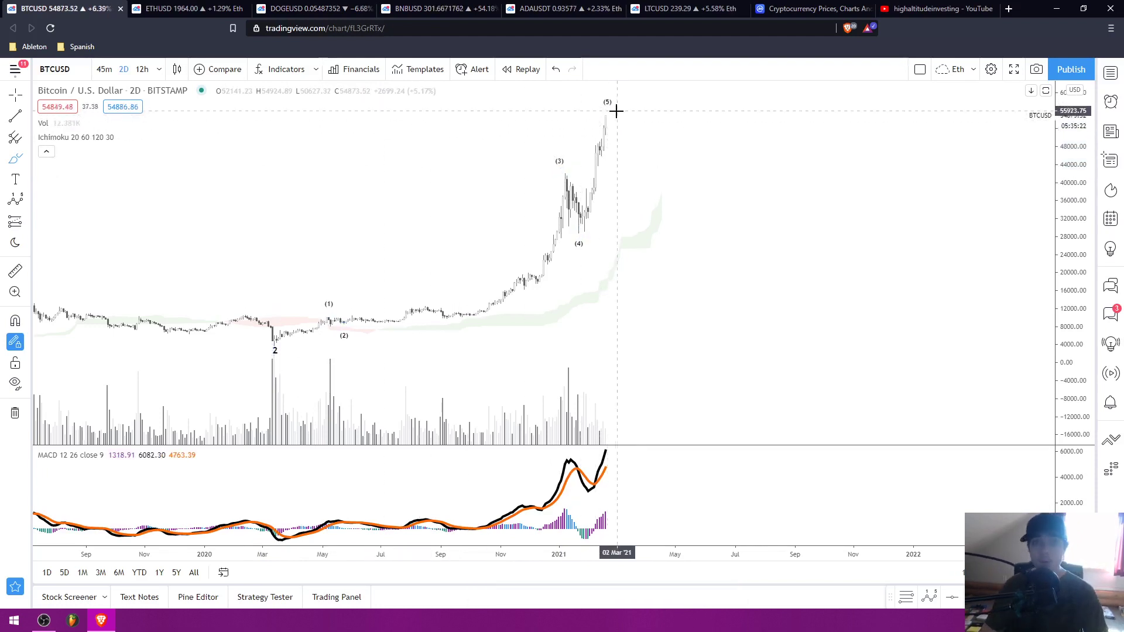
drag(613, 119, 627, 163)
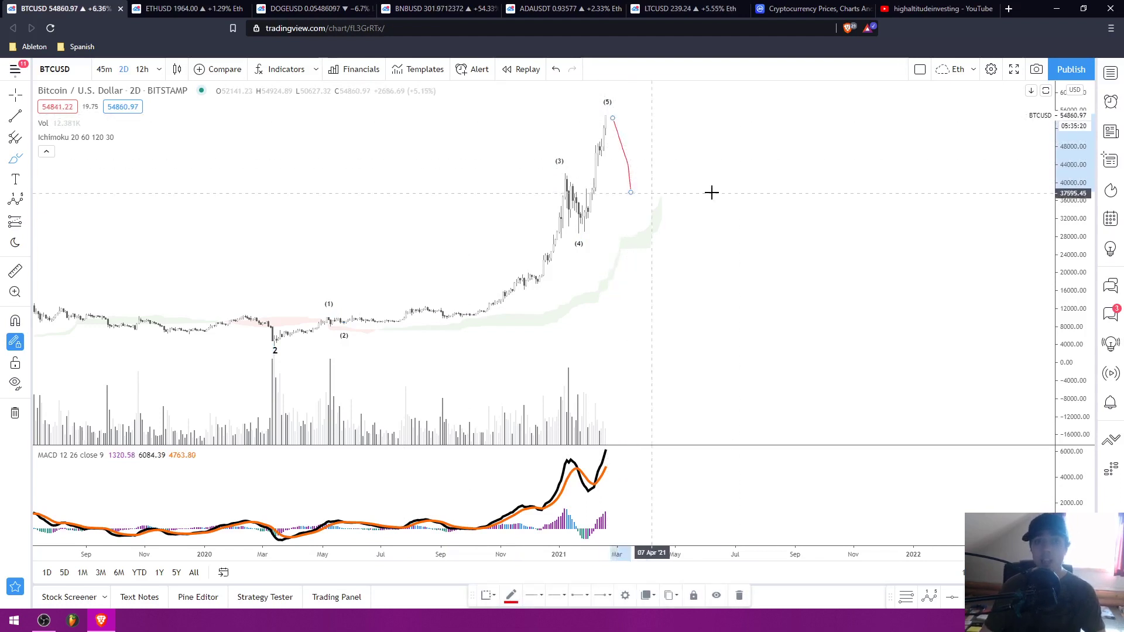
key(ctrl+z)
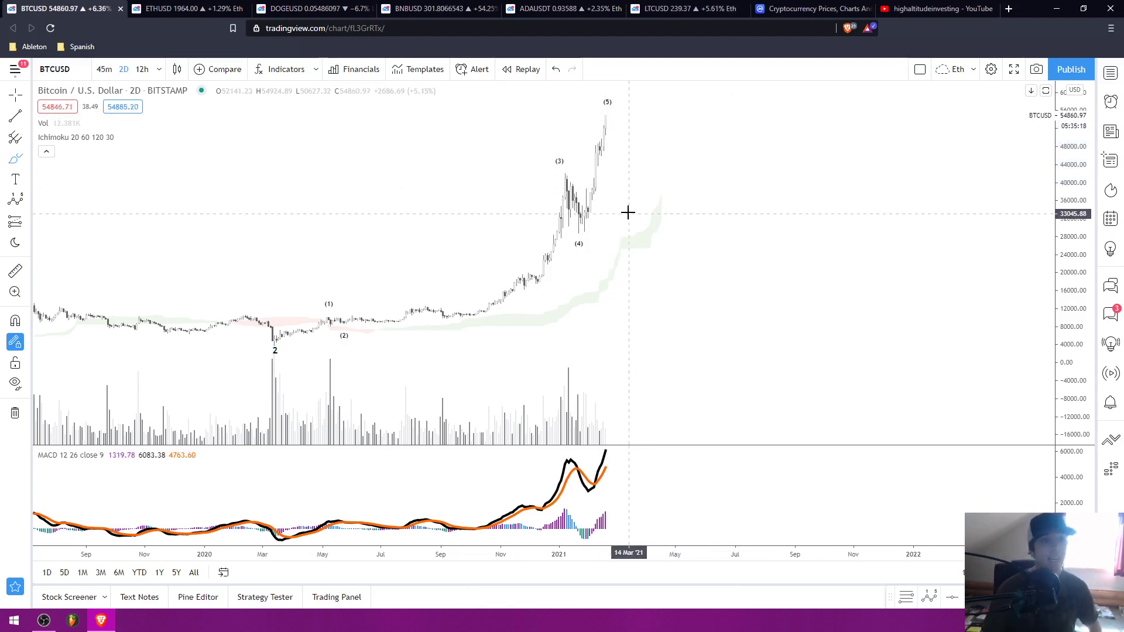
mouse_move(601, 203)
mouse_down()
mouse_move(570, 164)
mouse_move(607, 218)
mouse_up()
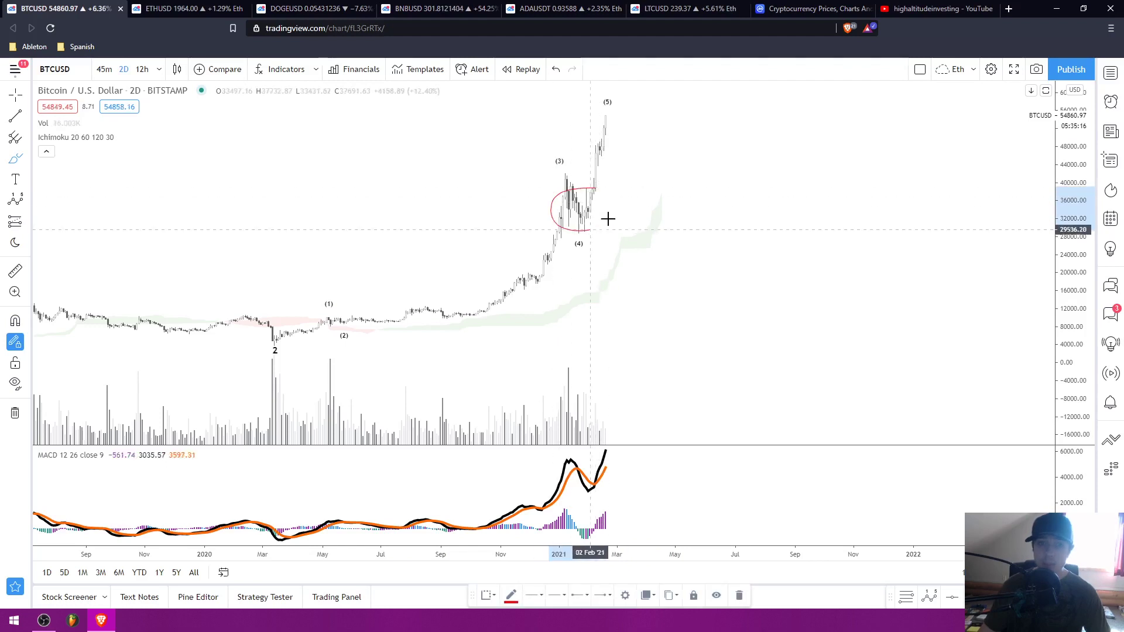
key(ctrl+z)
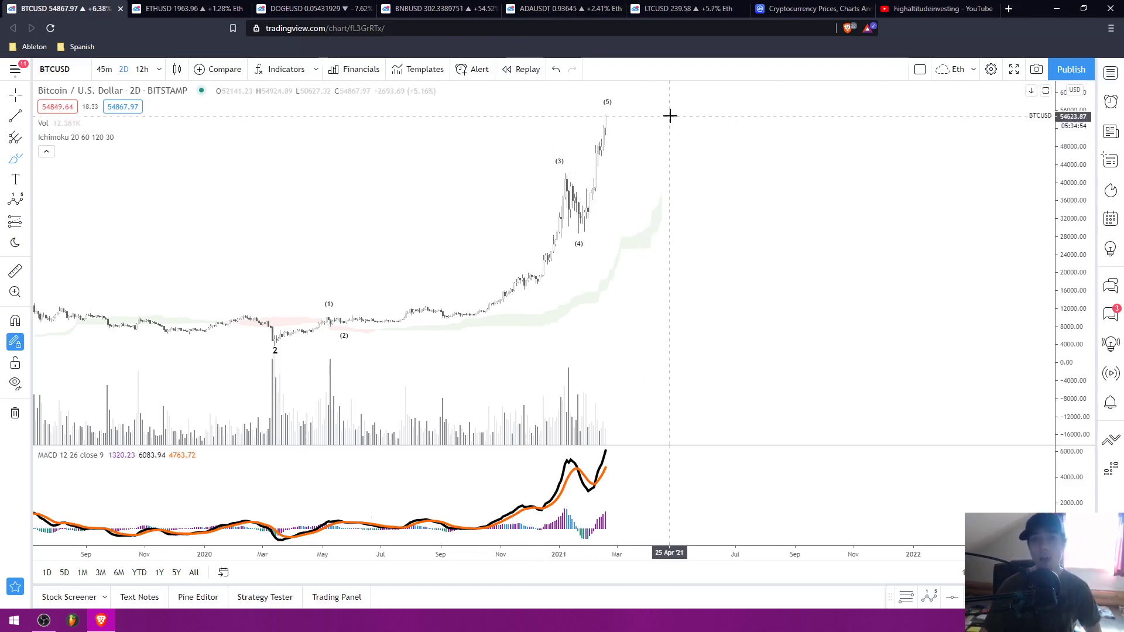
Handwrite "NO" with the Brush in the empty area beside wave (5), and undo both letters
mouse_move(670, 117)
mouse_down()
mouse_move(695, 118)
mouse_move(716, 168)
mouse_up()
drag(749, 124, 747, 123)
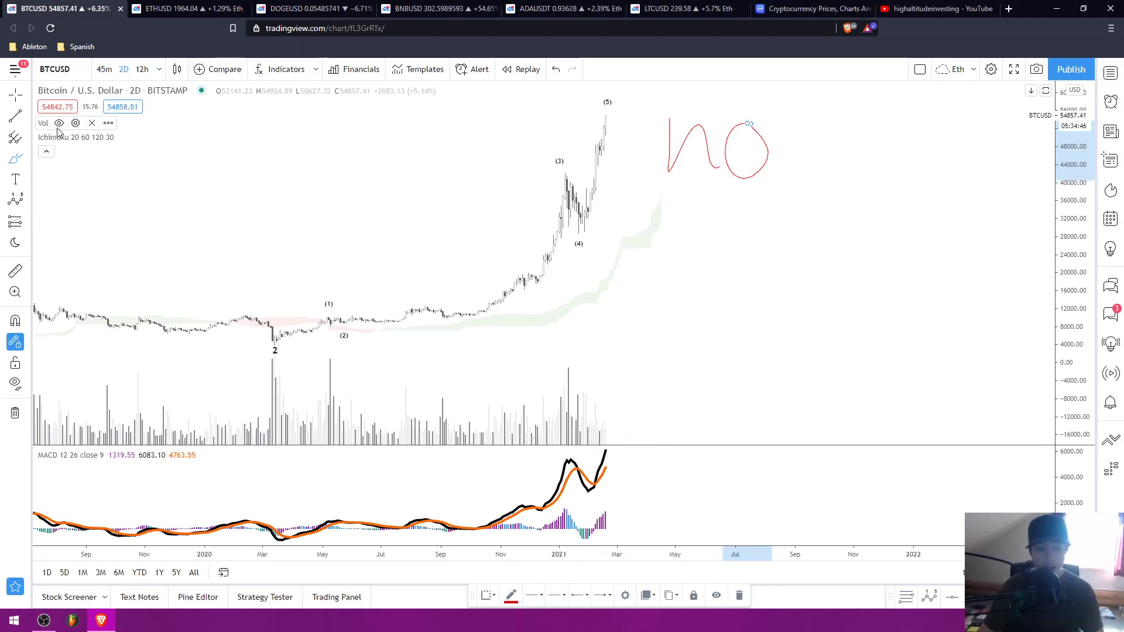
key(ctrl+z)
key(ctrl+z)
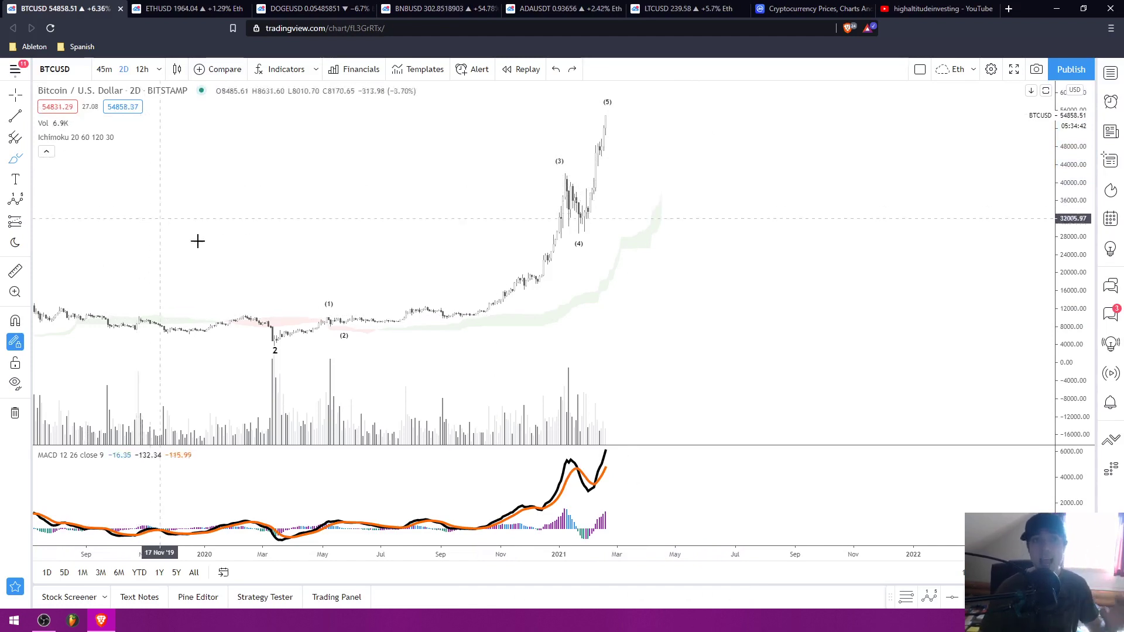
Switch the chart to the 12h interval and draw a trend line across the January and February 2021 MACD peaks
click(143, 70)
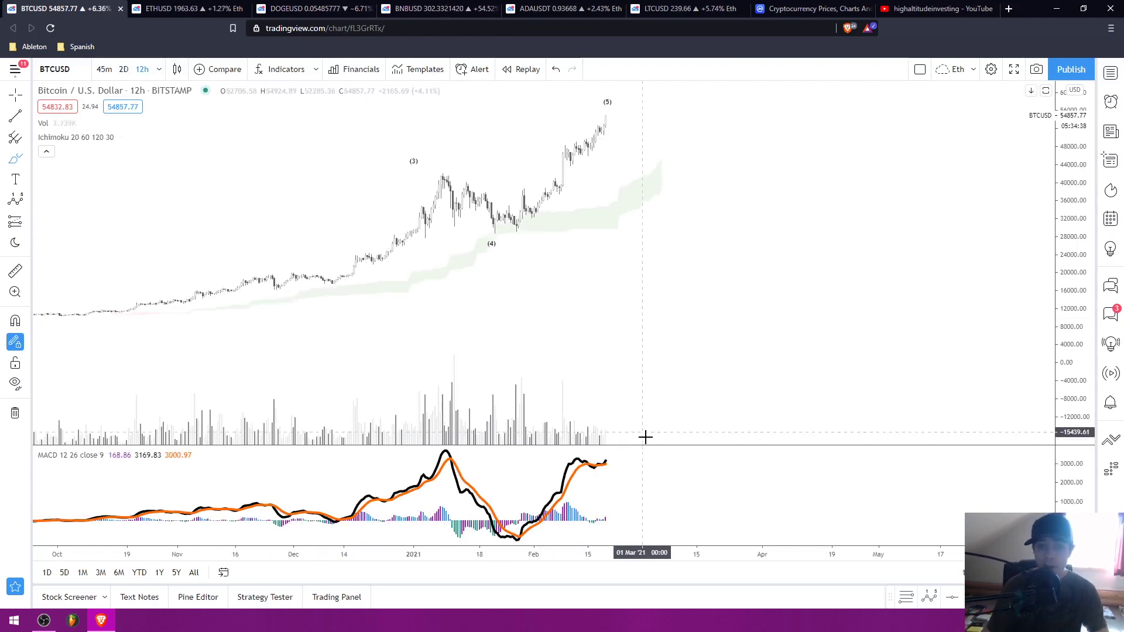
key(alt+t)
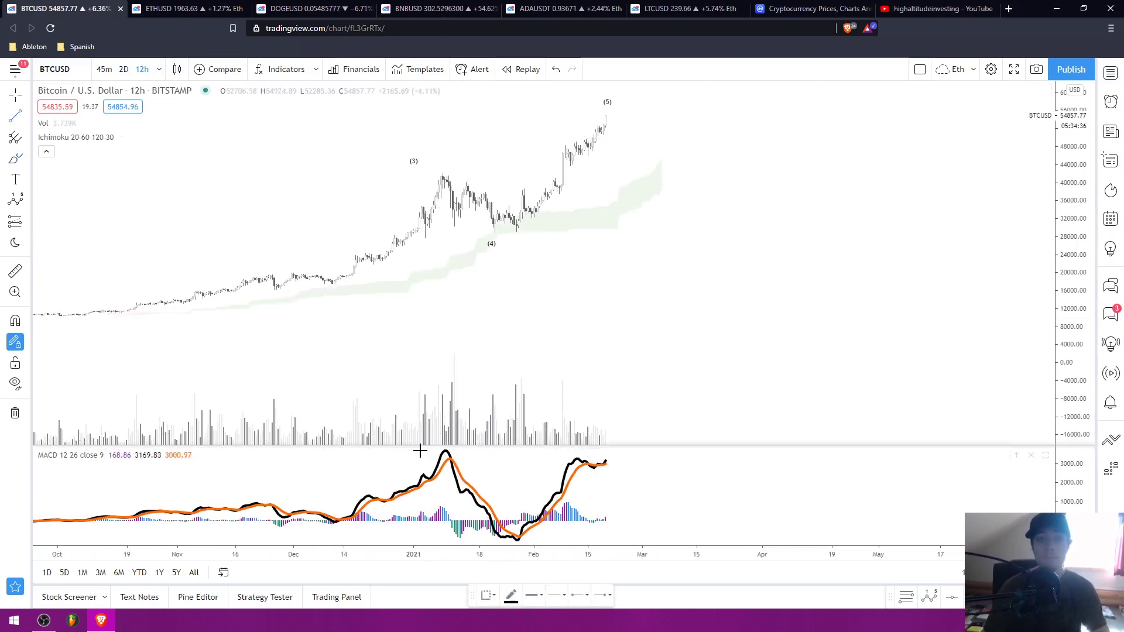
click(419, 453)
click(644, 462)
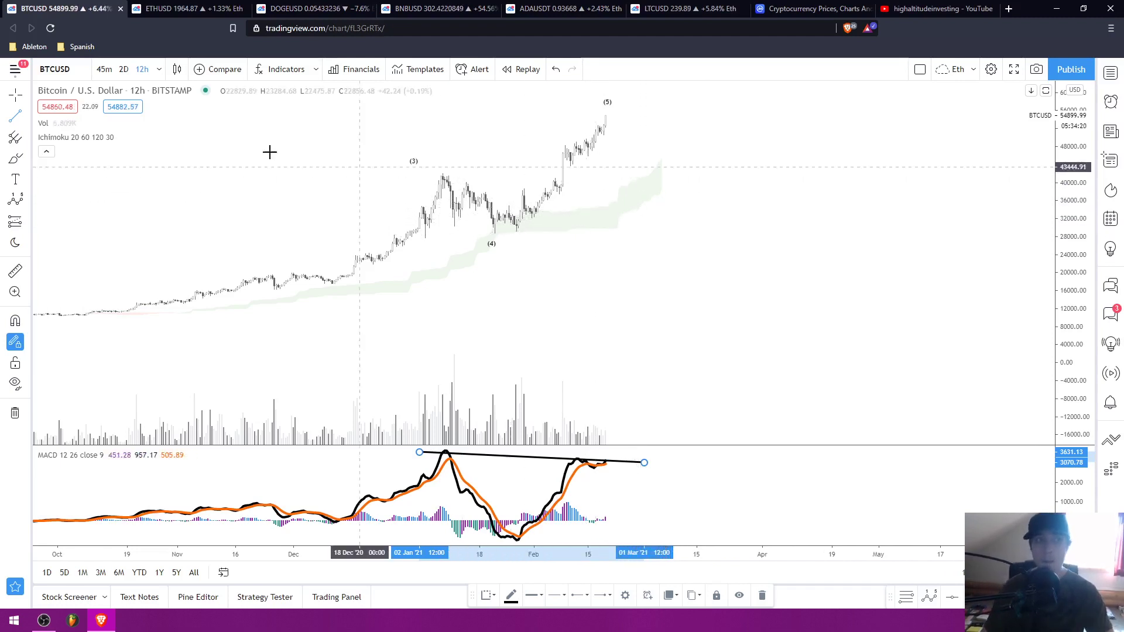
Return to the 2-day interval and draw an upward arrow from about 39,675 at 15 Apr '21, with an arrowhead at its upper end
click(159, 69)
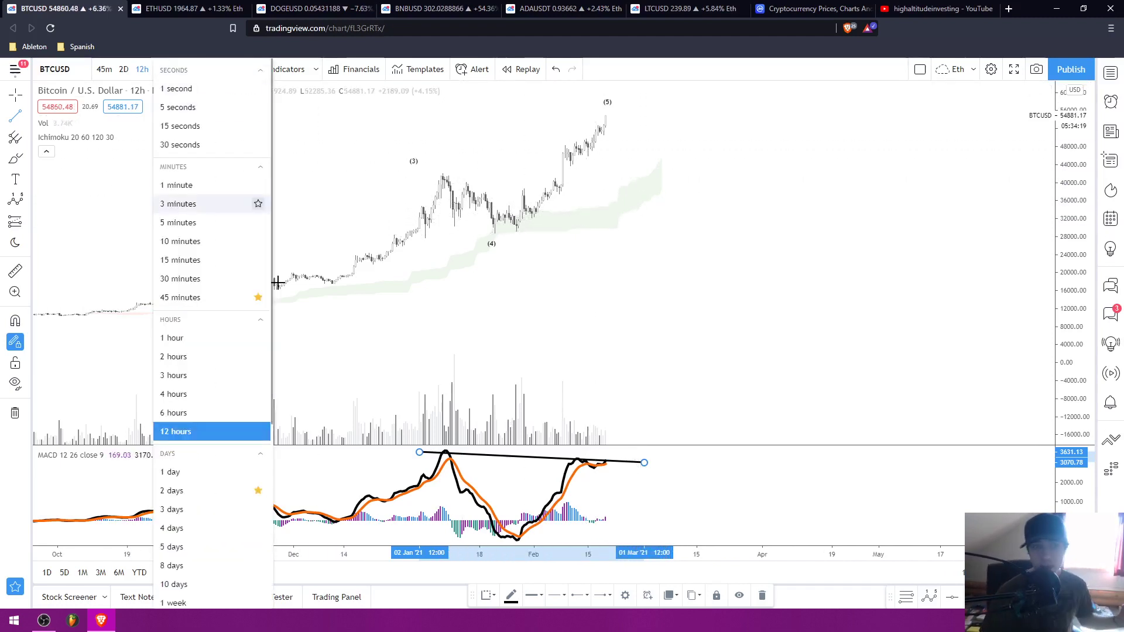
click(205, 490)
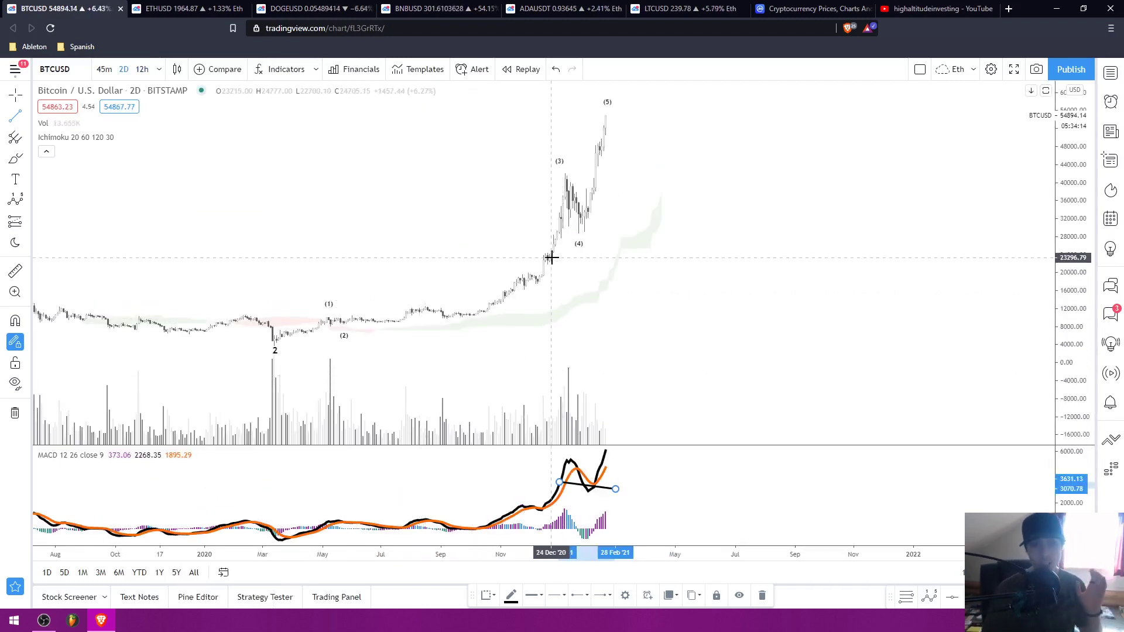
click(660, 184)
click(696, 88)
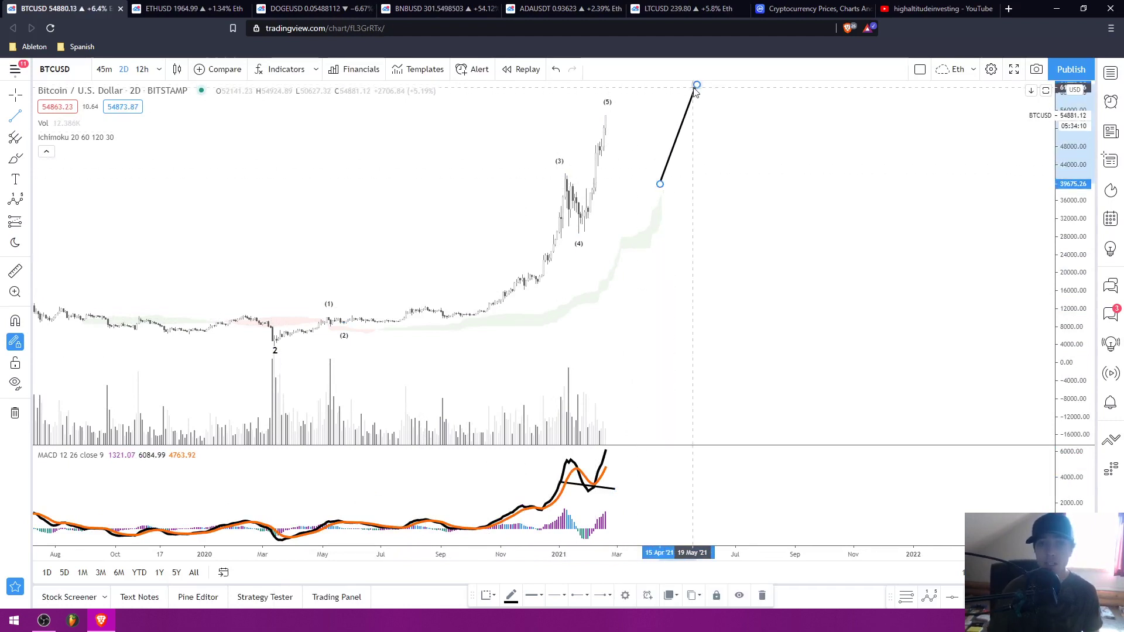
mouse_move(697, 86)
mouse_down()
mouse_move(673, 105)
mouse_move(697, 100)
mouse_move(700, 112)
mouse_up()
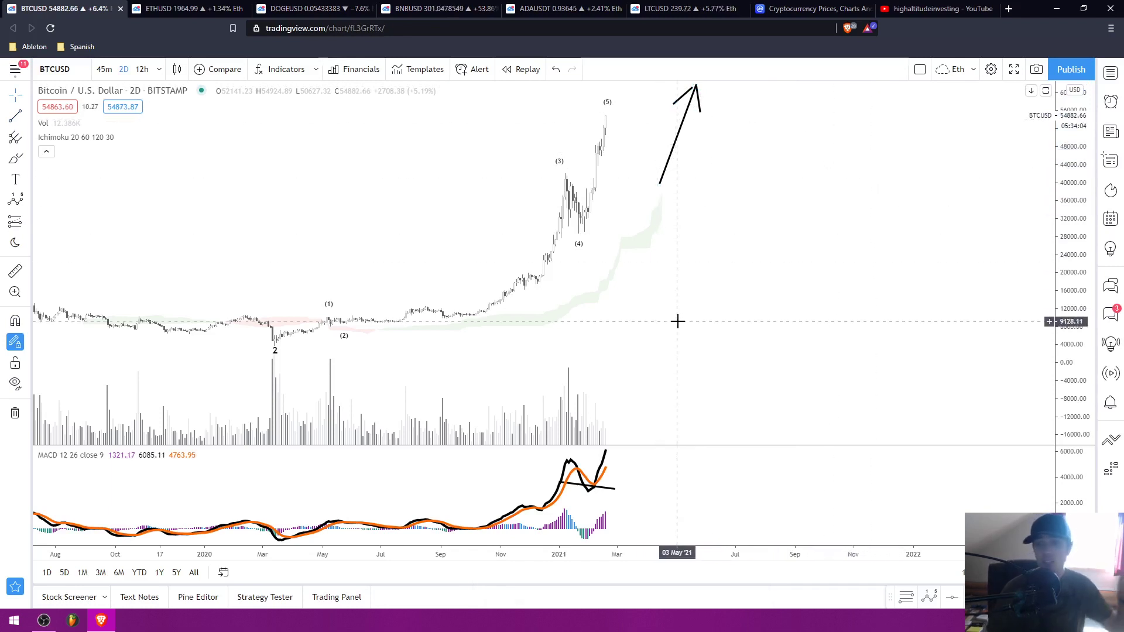
scroll(673, 313, down, 5)
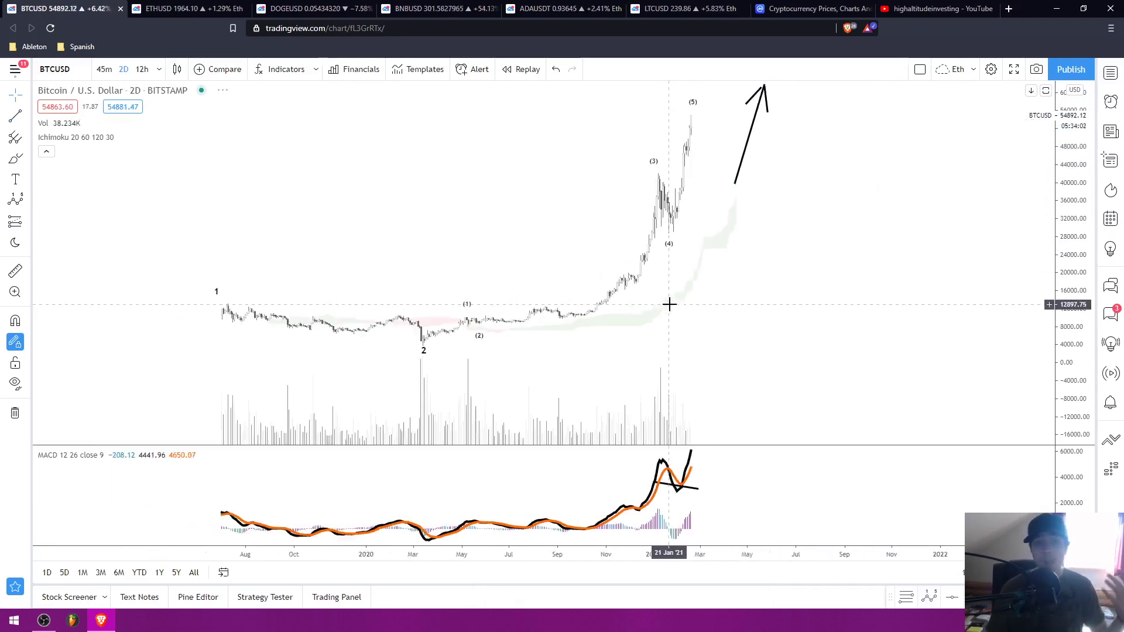
scroll(909, 298, up, 5)
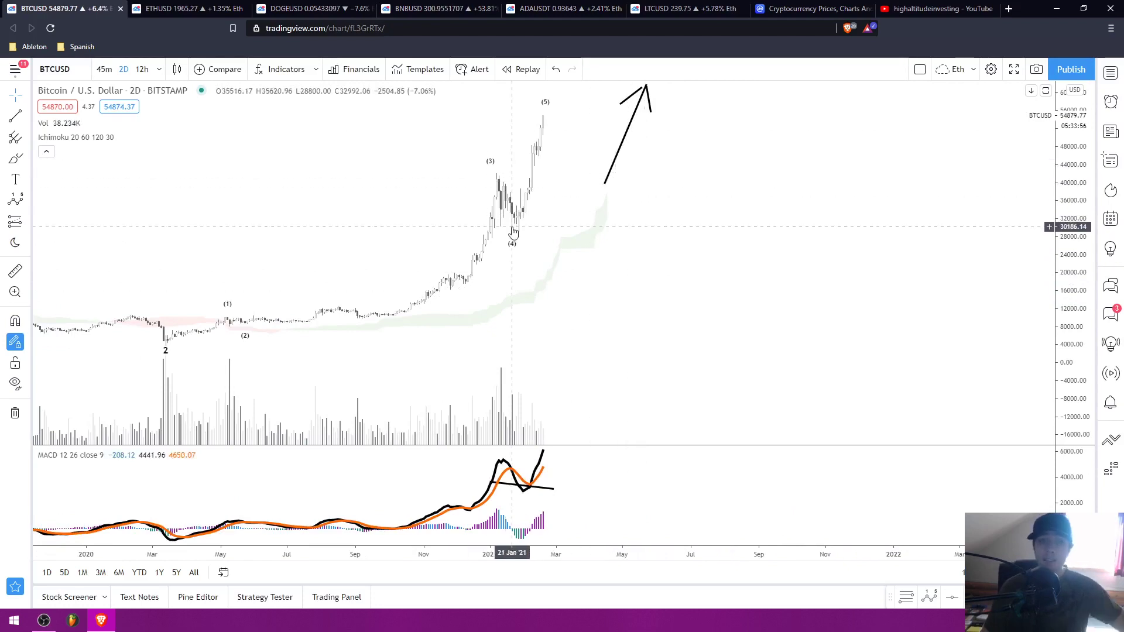
Add a text label "3" beside wave (5) and a label "4" at about 39,285 on 15 May '21
scroll(527, 223, down, 4)
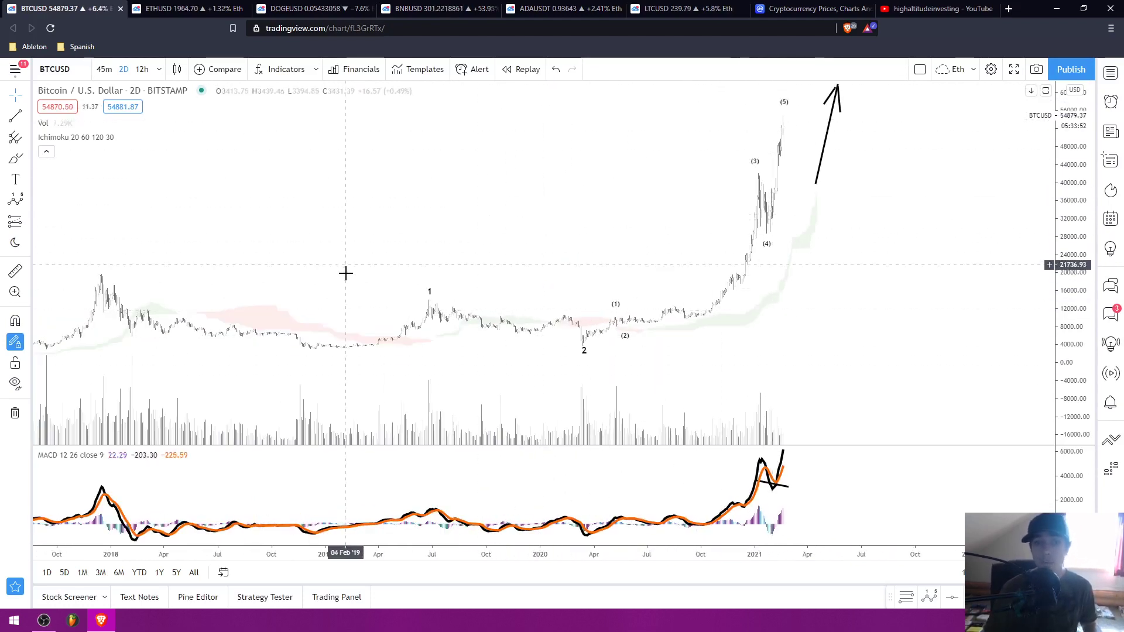
click(15, 180)
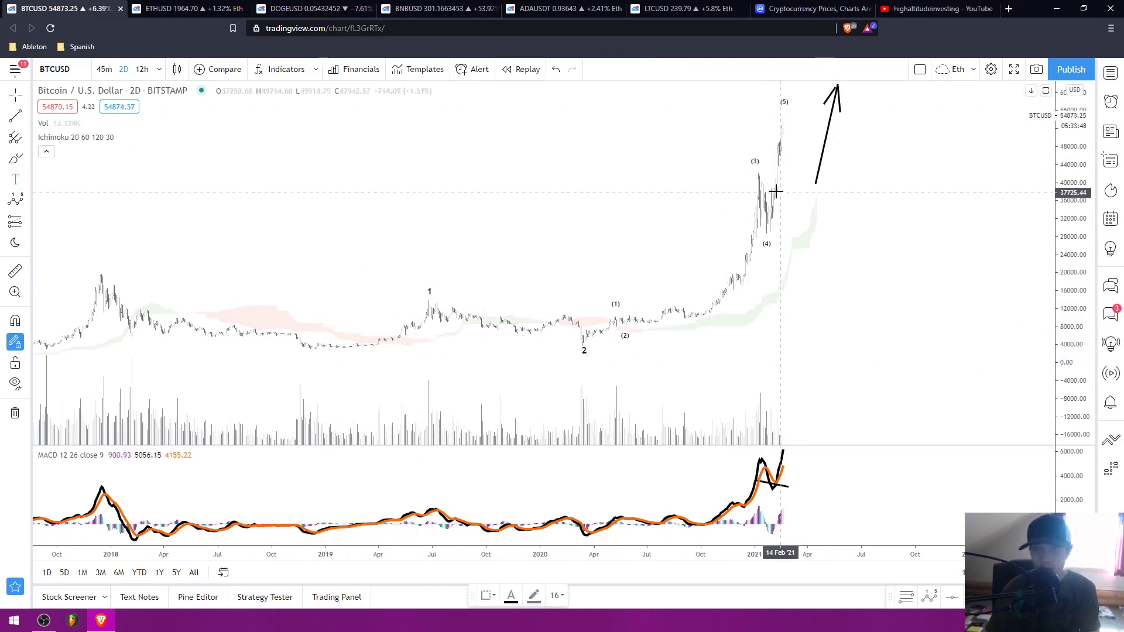
click(798, 96)
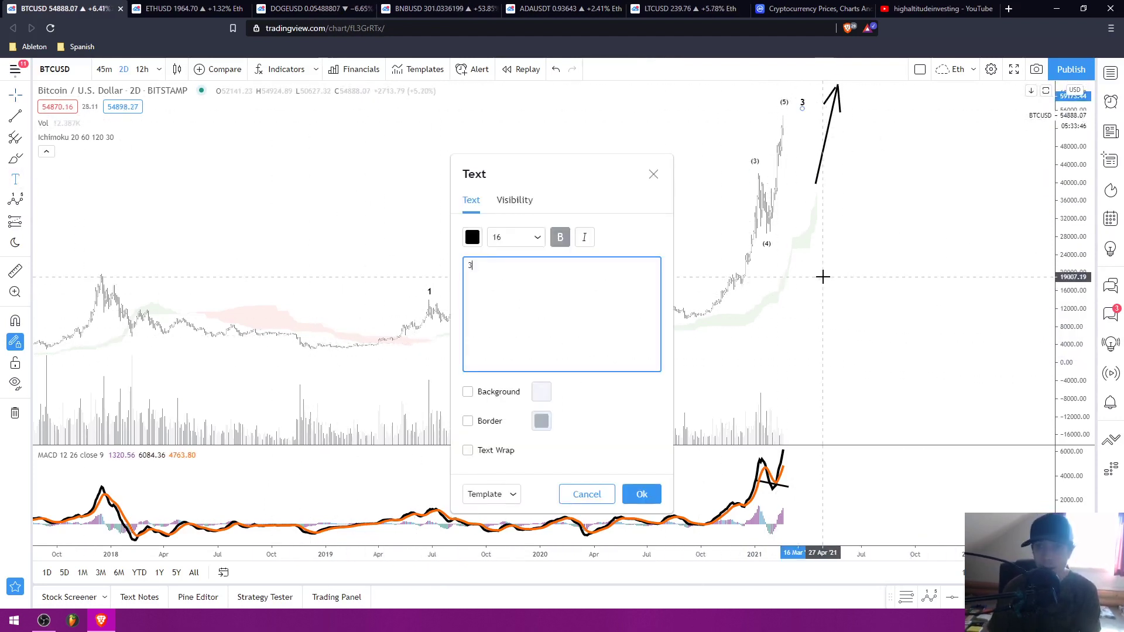
text(3)
click(878, 158)
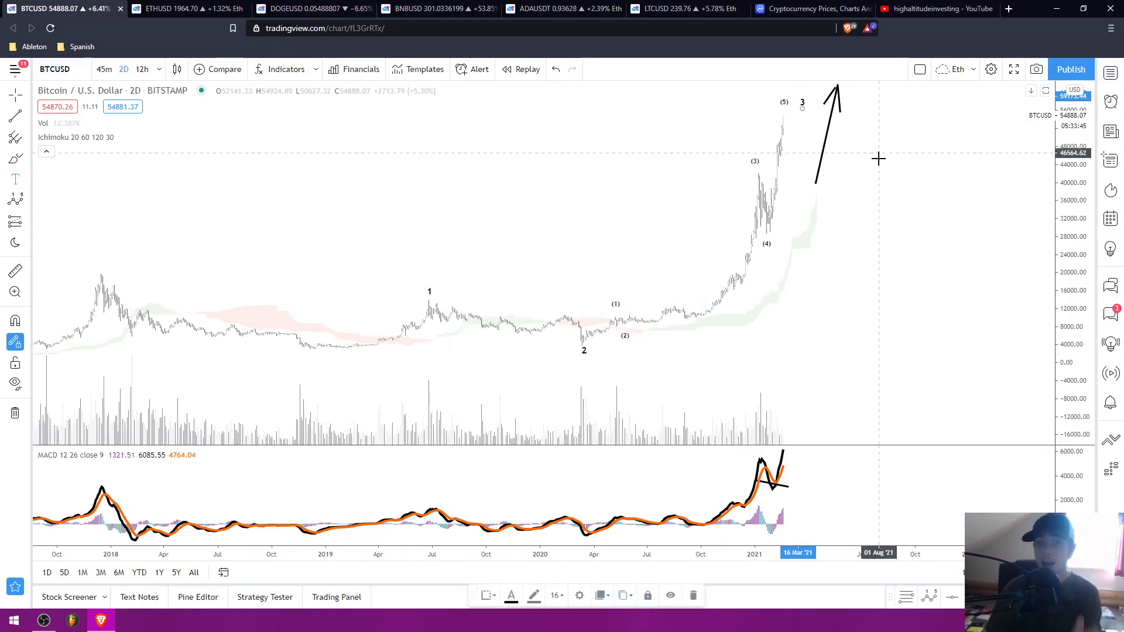
click(833, 185)
text(4)
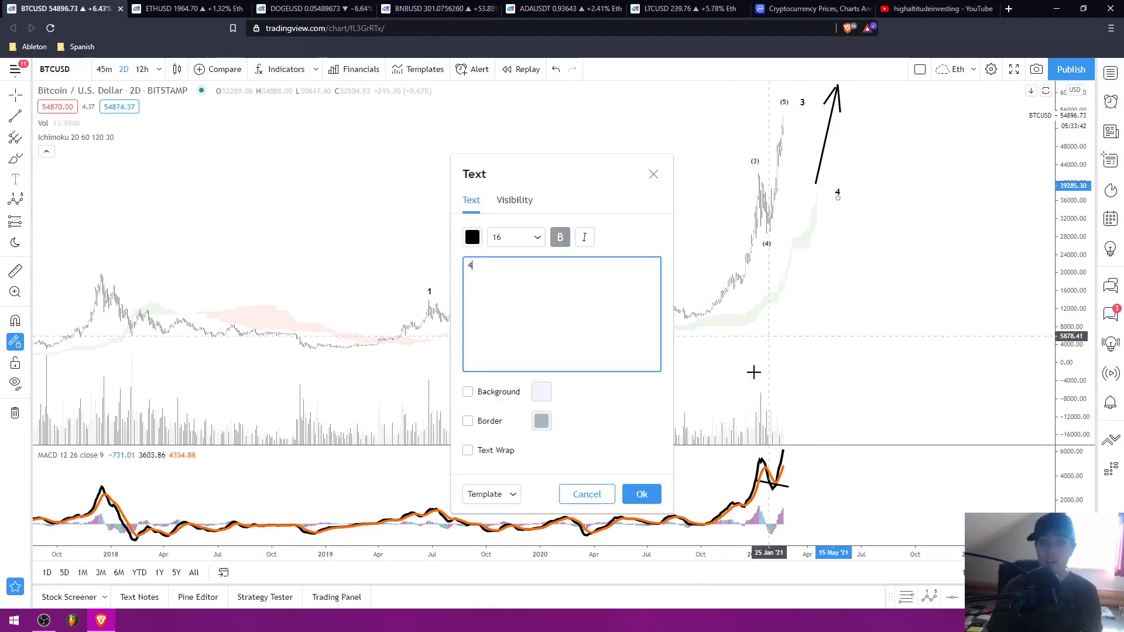
click(625, 498)
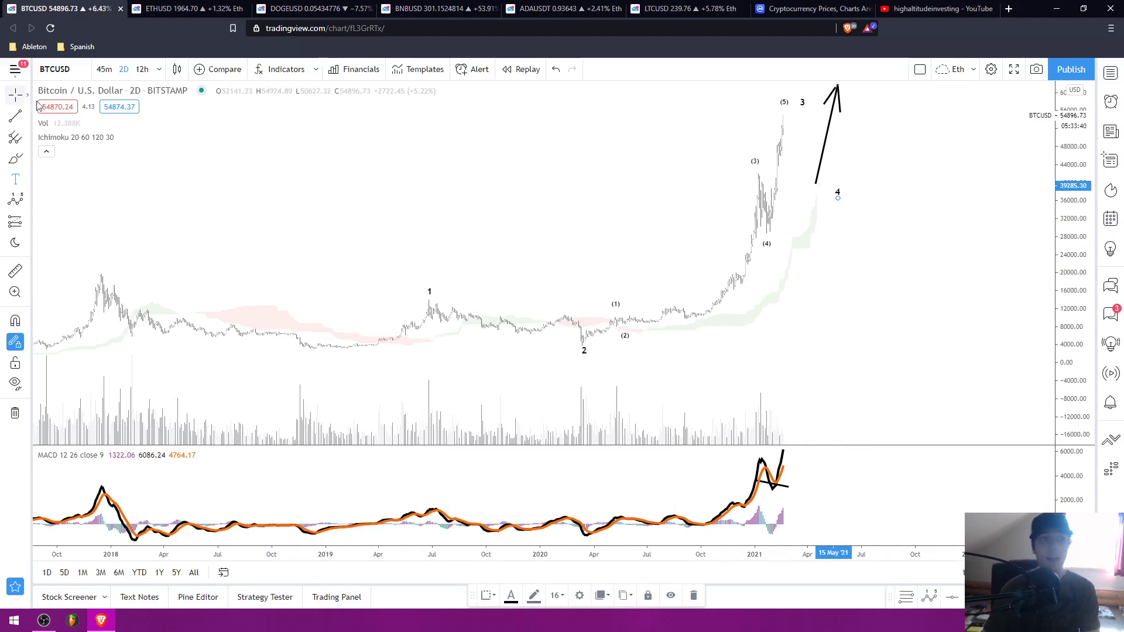
Move the "4" label to the arrow's base on 15 Apr '21, and shift the arrow's start to about 40,845 on 23 Apr '21
drag(462, 170, 414, 170)
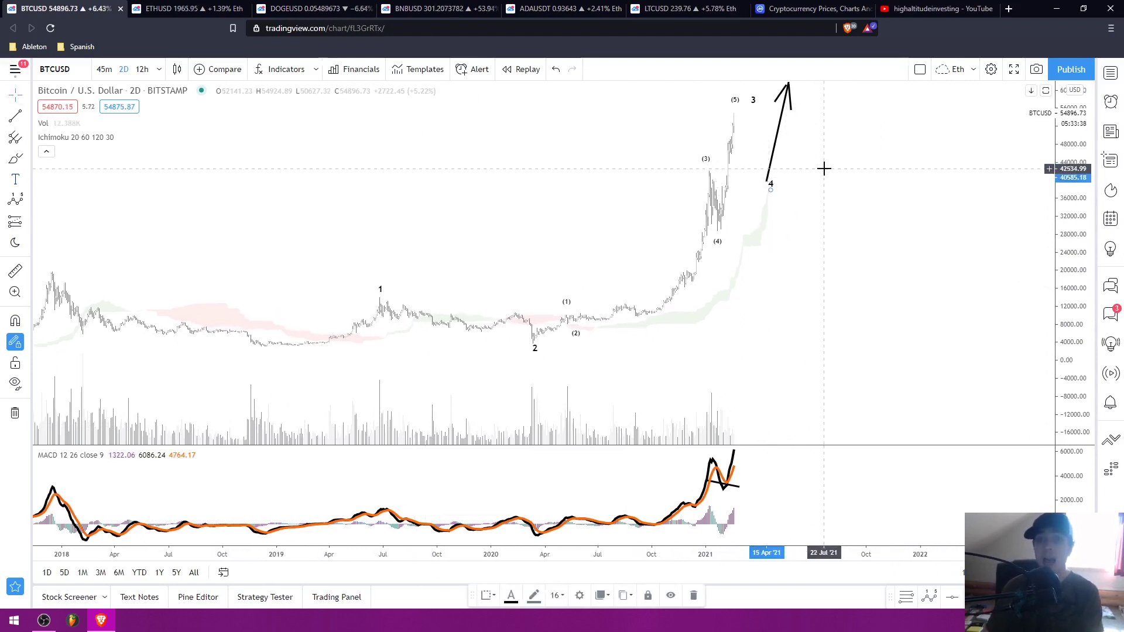
drag(766, 182, 772, 176)
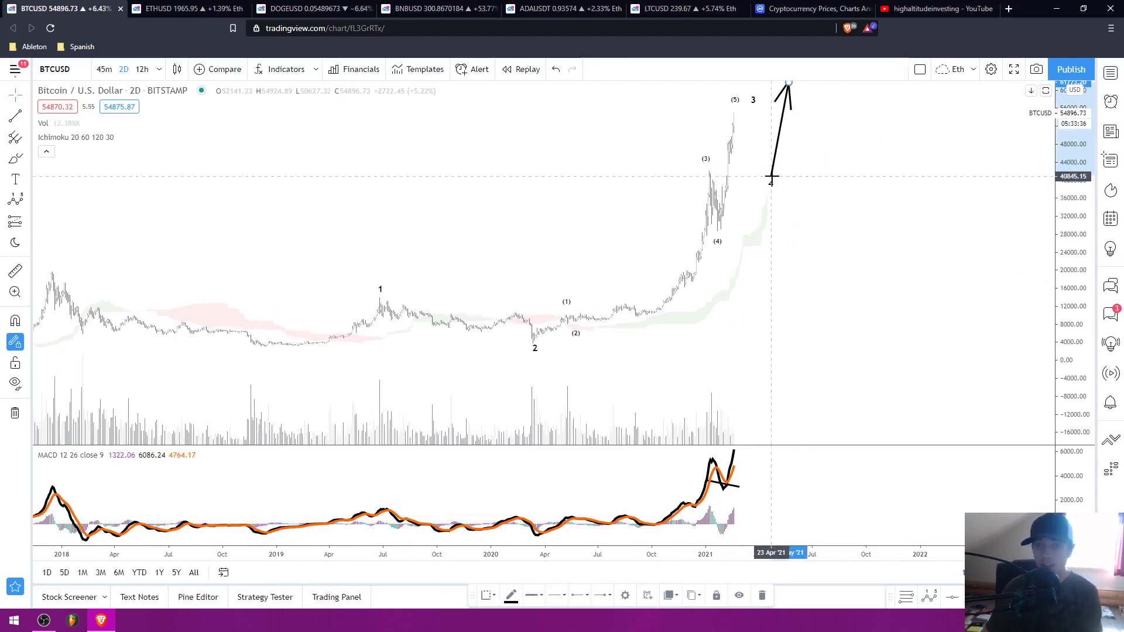
click(855, 171)
scroll(867, 168, up, 3)
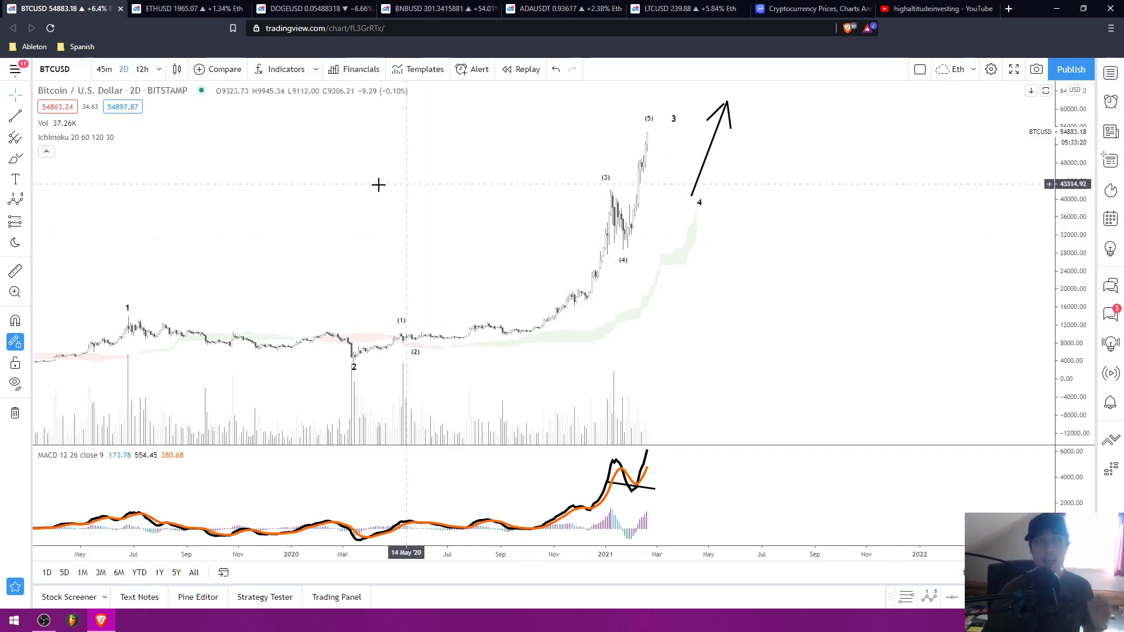
Switch to the ETHUSD chart and draw falling trend lines over the volume bars and the MACD histogram from early January 2021
click(215, 7)
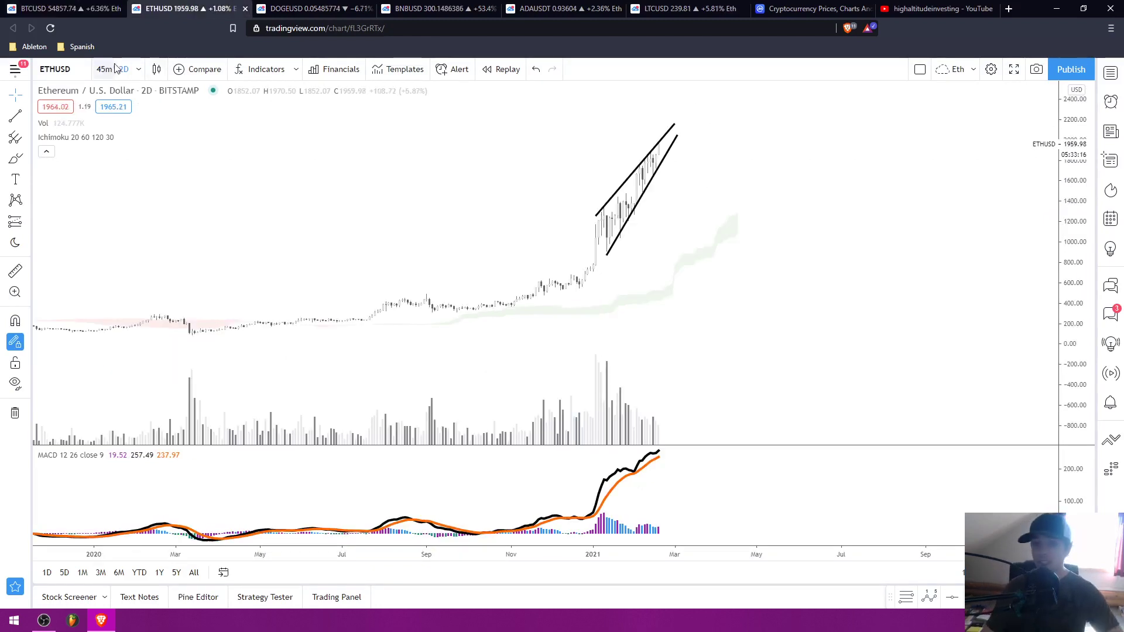
click(16, 117)
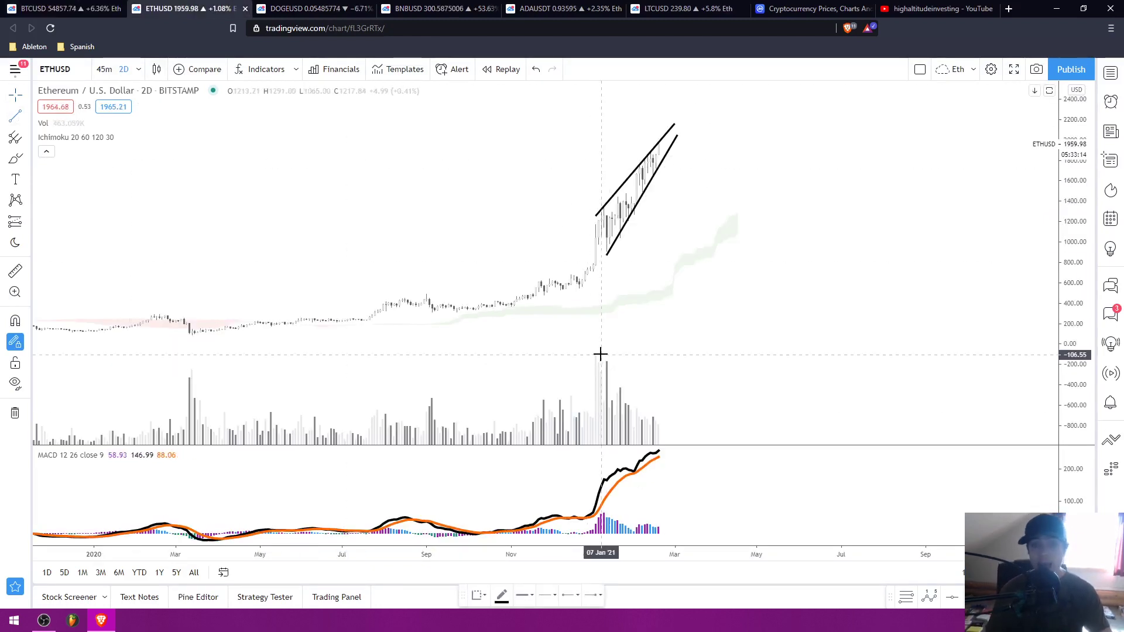
drag(603, 356, 667, 428)
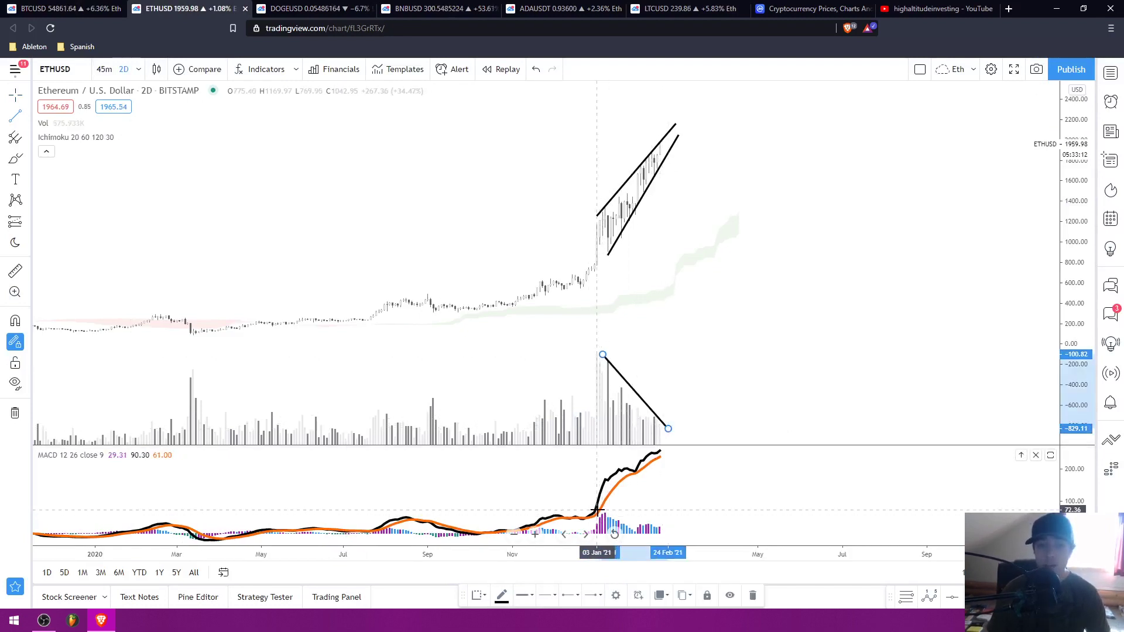
drag(597, 510, 676, 532)
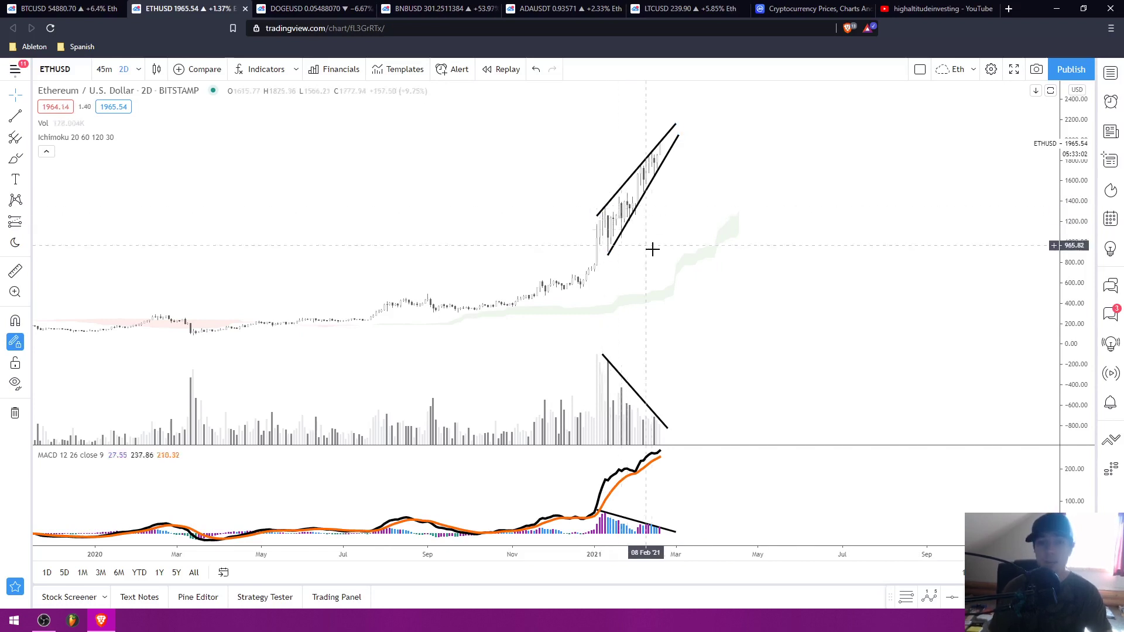
Sketch a Brush stroke dropping from the tip of the rising wedge to about 1,407 near 12 Mar '21
click(16, 158)
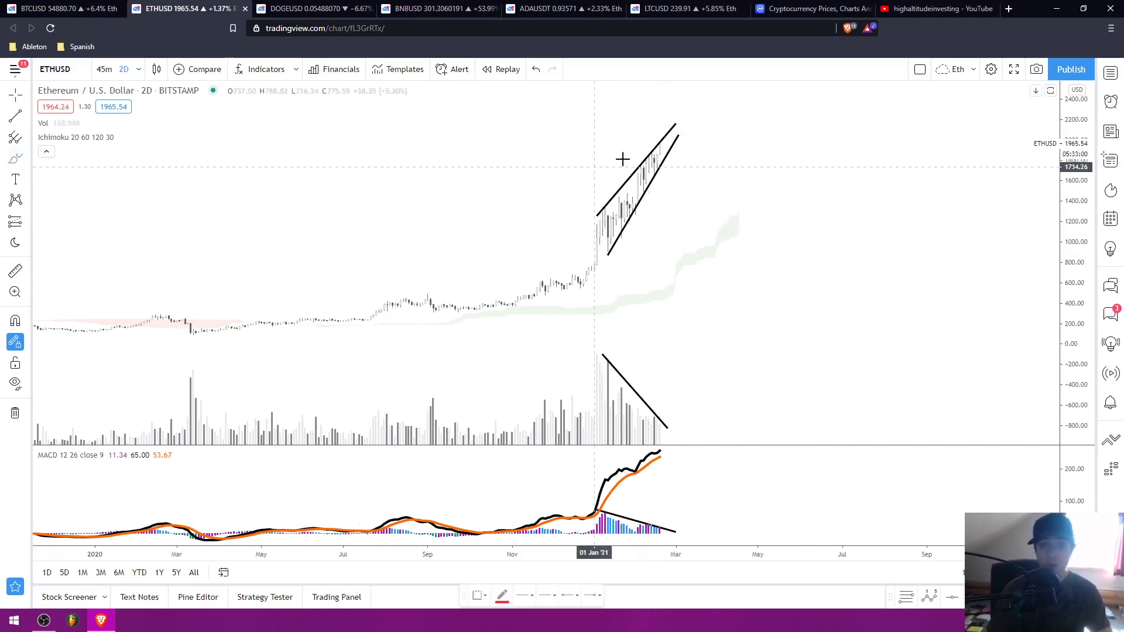
drag(665, 143, 688, 197)
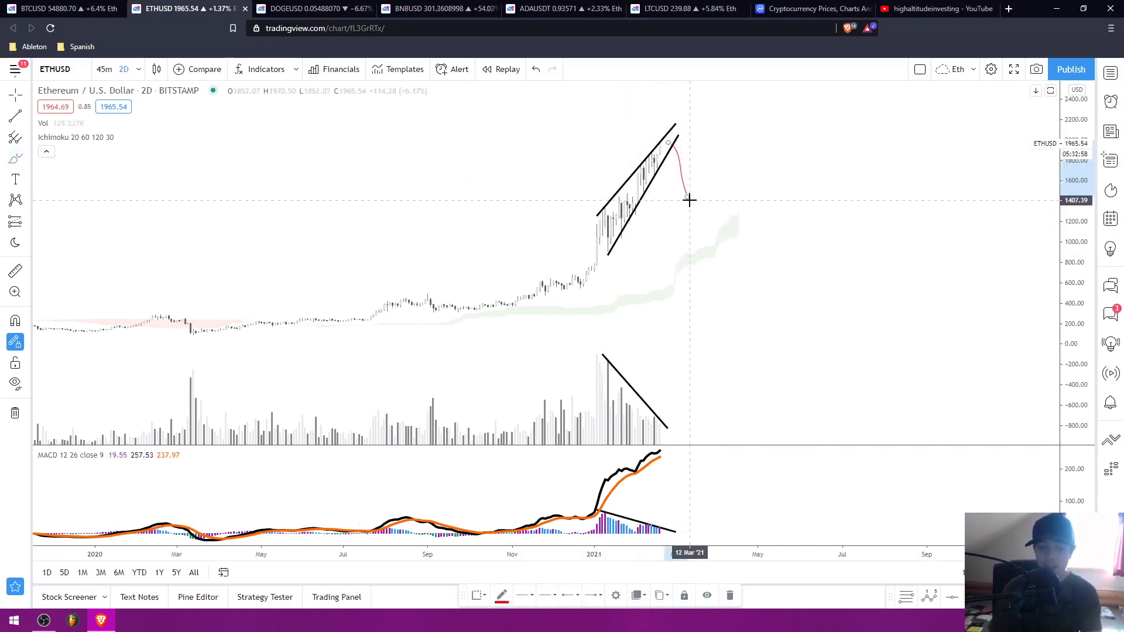
Circle the early 2018 high with the Brush and sketch an upward arrow beside the wedge from about 1,450 to 2,100
scroll(689, 200, down, 6)
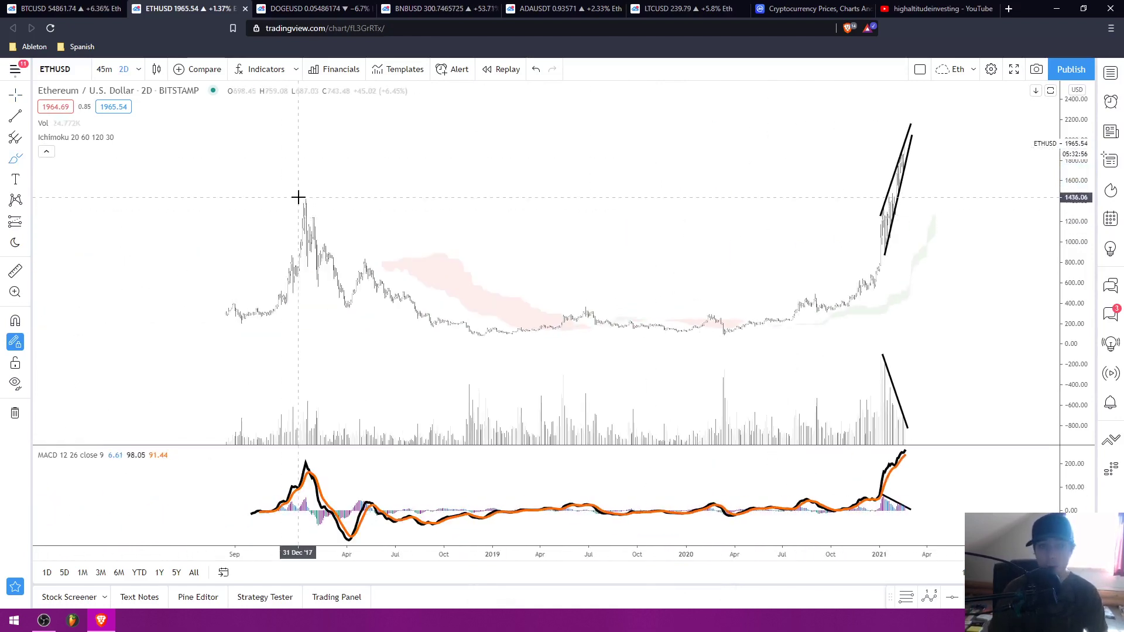
mouse_move(316, 193)
mouse_down()
mouse_move(306, 211)
mouse_move(314, 194)
mouse_up()
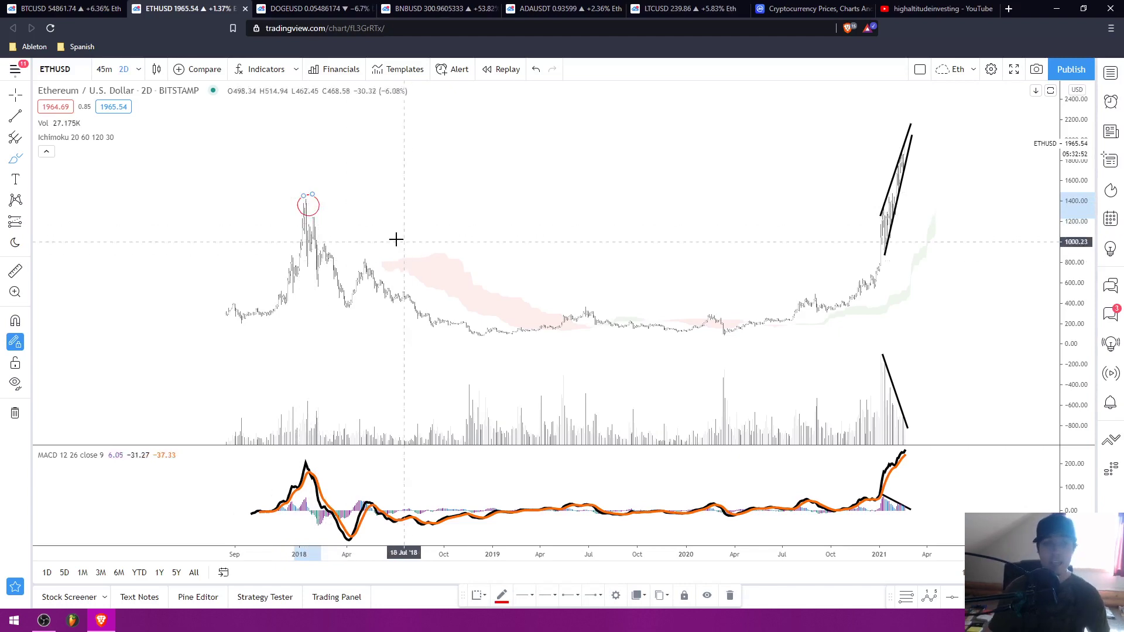
scroll(386, 241, right, 3)
scroll(375, 238, left, 4)
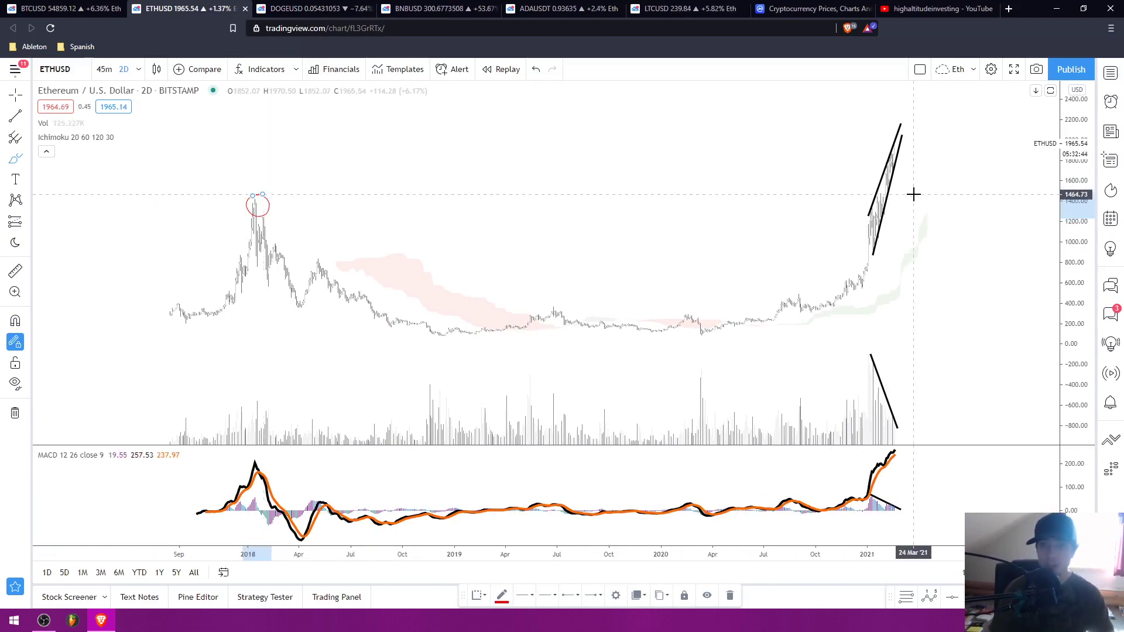
drag(914, 196, 940, 122)
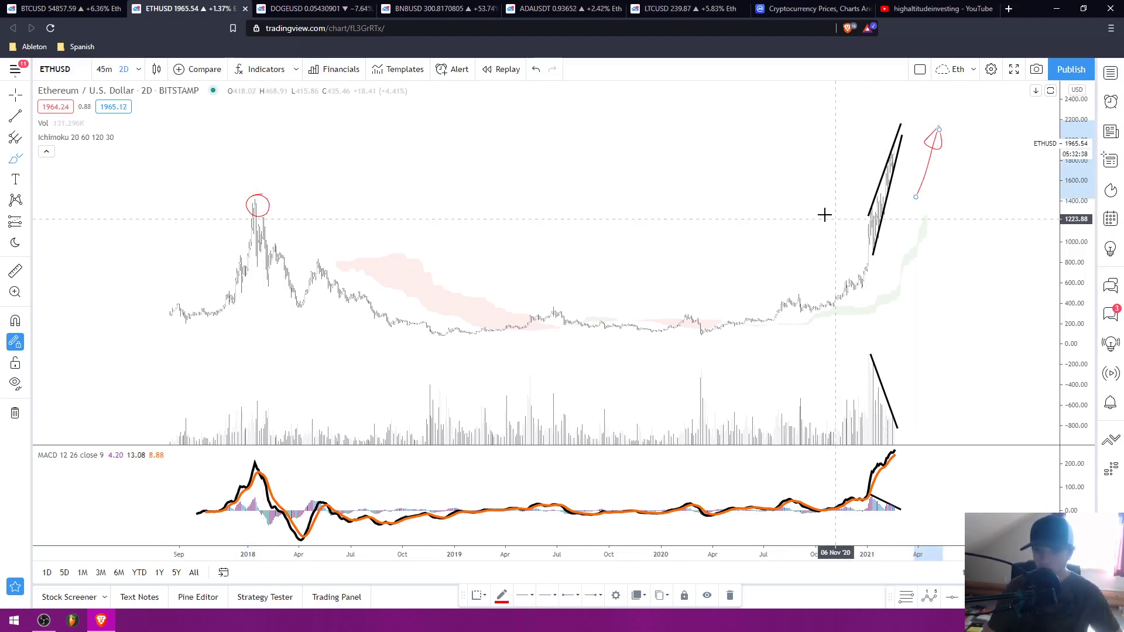
scroll(824, 216, up, 5)
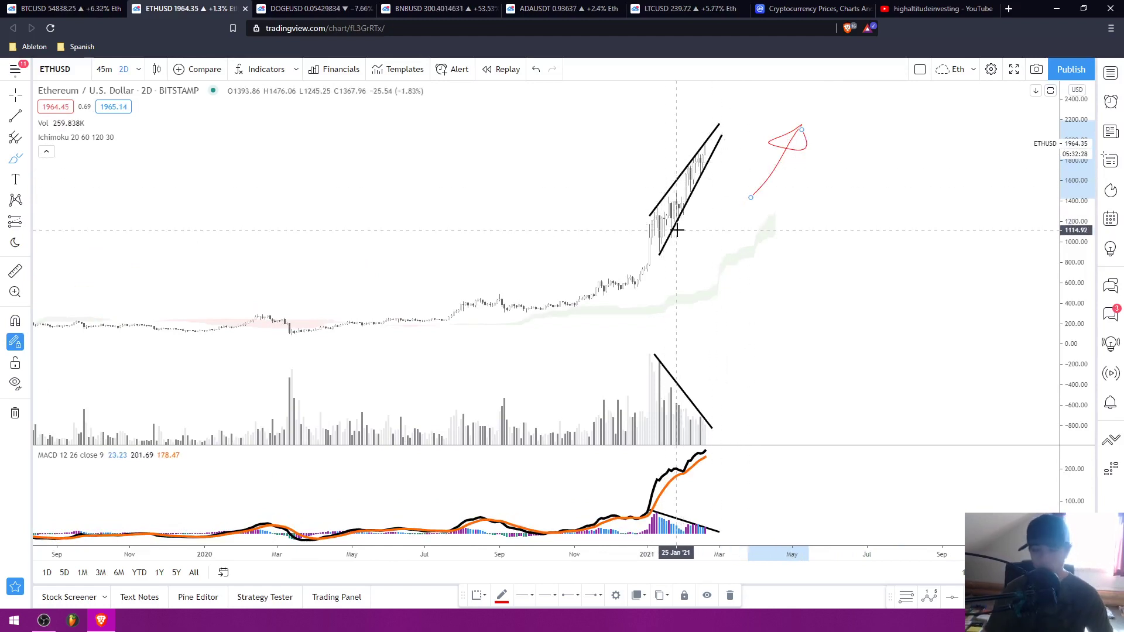
Open the DOGEUSD chart, check the latest High Altitude Investing videos on YouTube, and return to DOGEUSD
click(310, 8)
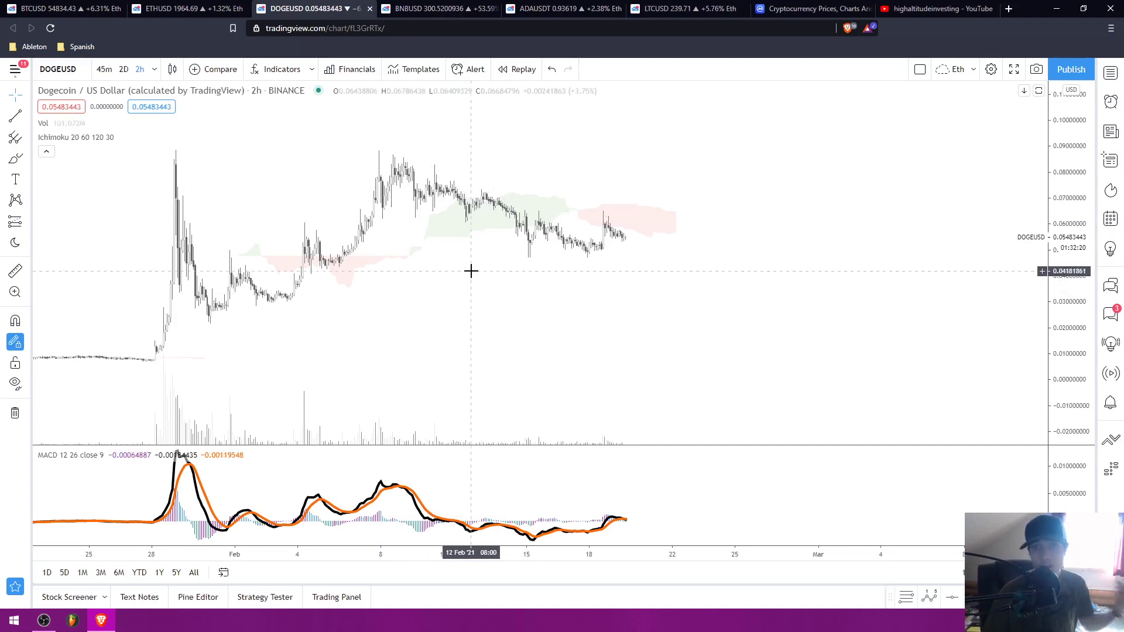
click(924, 8)
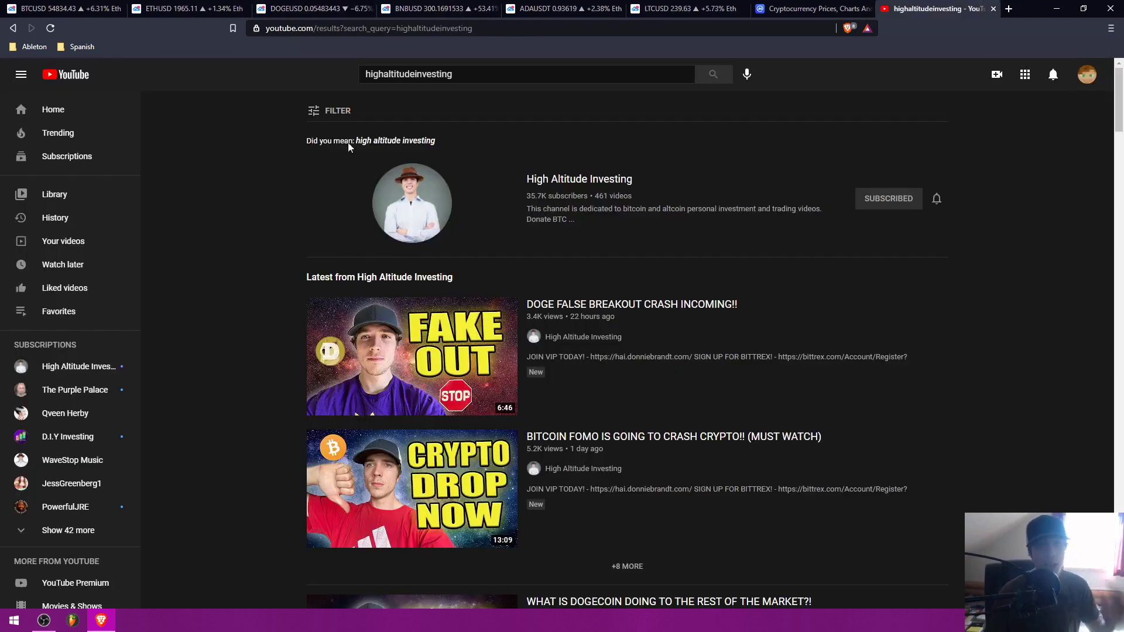
click(310, 9)
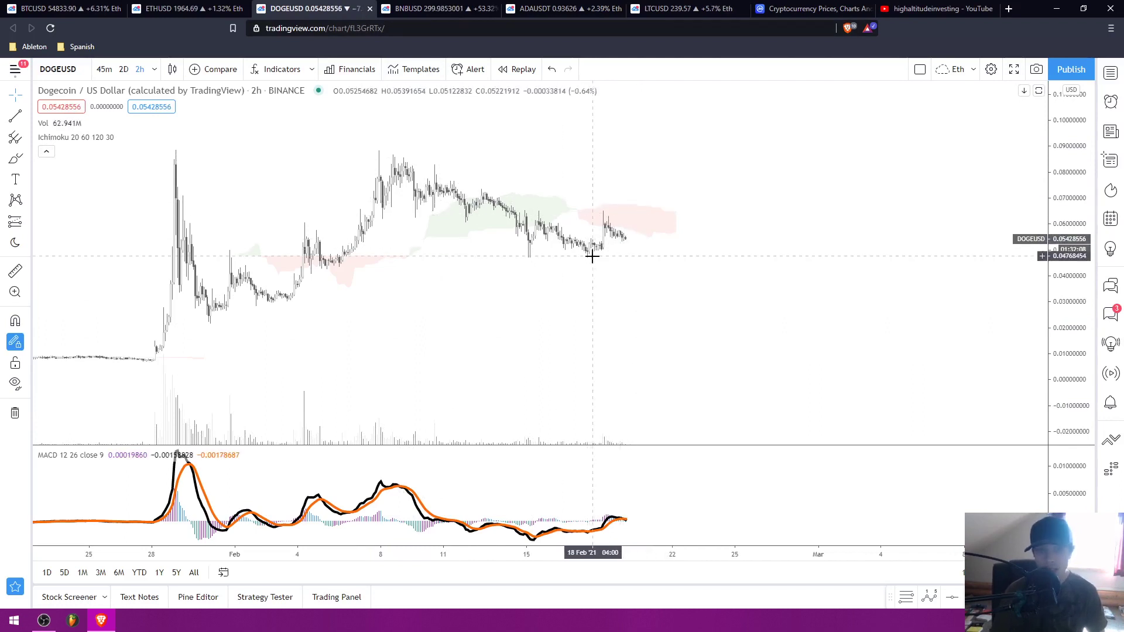
Draw a descending trend line from about 0.0896 at the 7 Feb '21 peak across the 19 Feb high to about 0.057
right_click(610, 200)
click(597, 170)
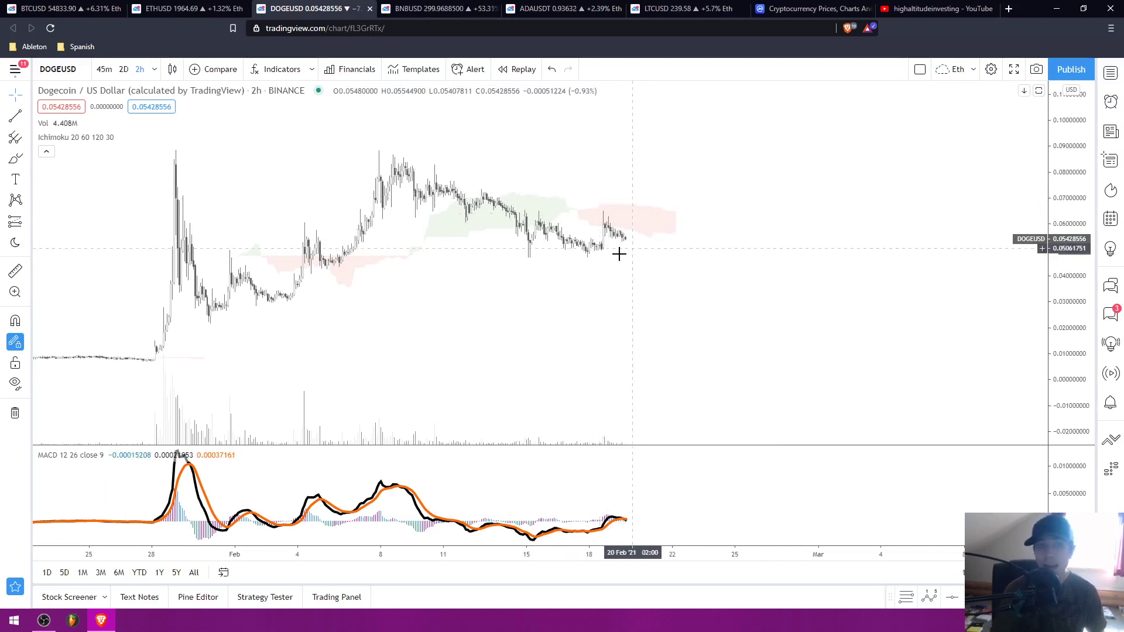
click(15, 115)
click(379, 147)
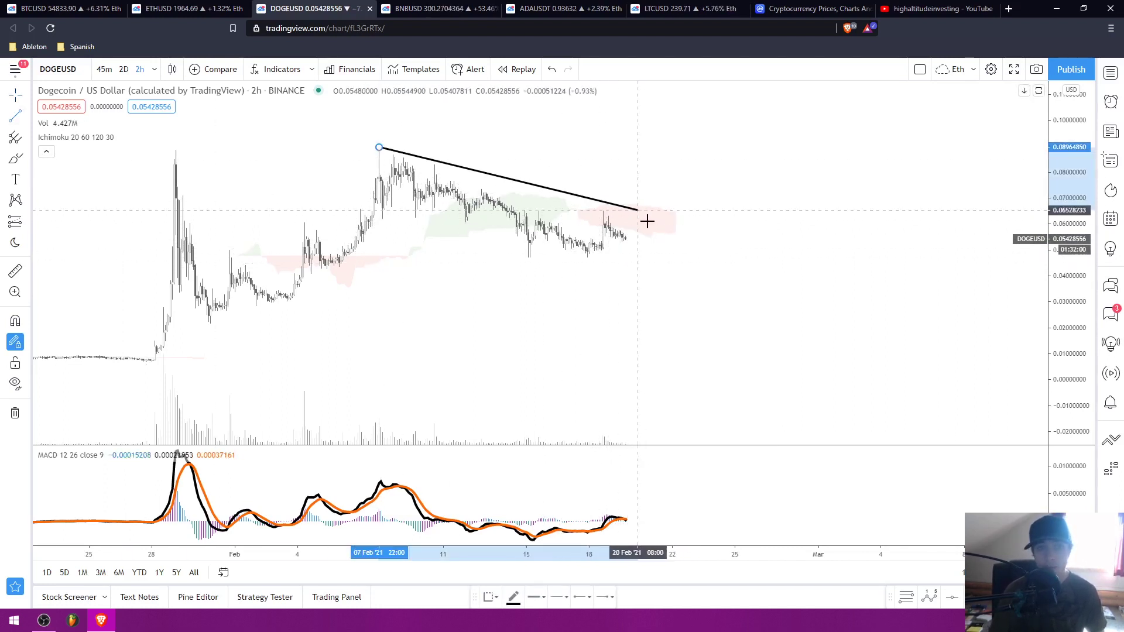
click(663, 226)
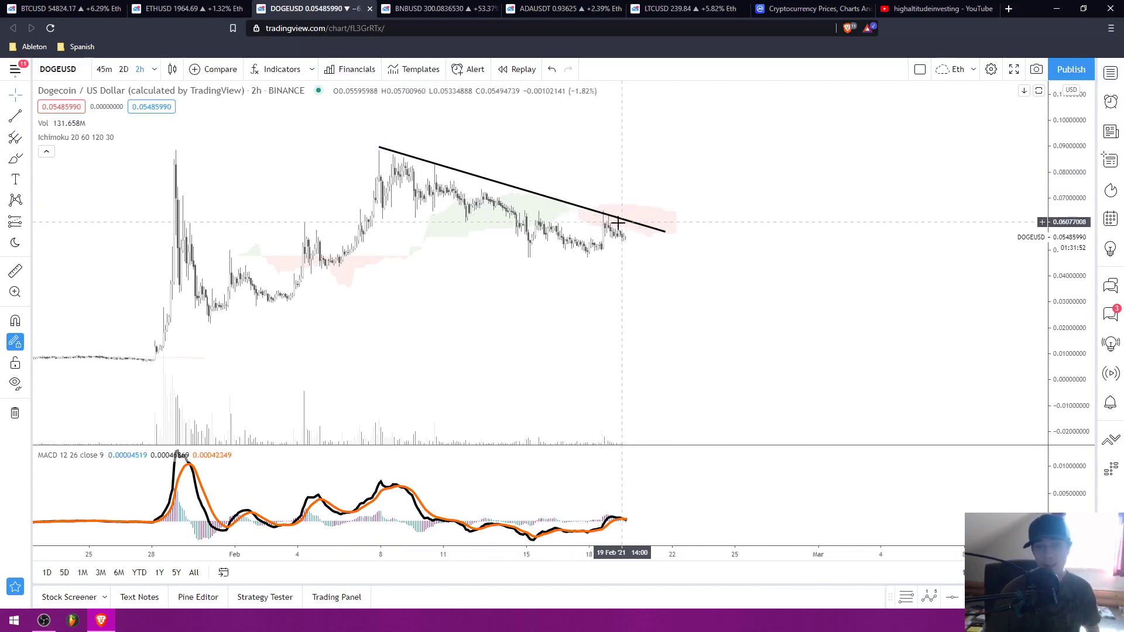
Set the DOGEUSD chart to the 4-day interval and remove its drawings
click(154, 69)
click(197, 529)
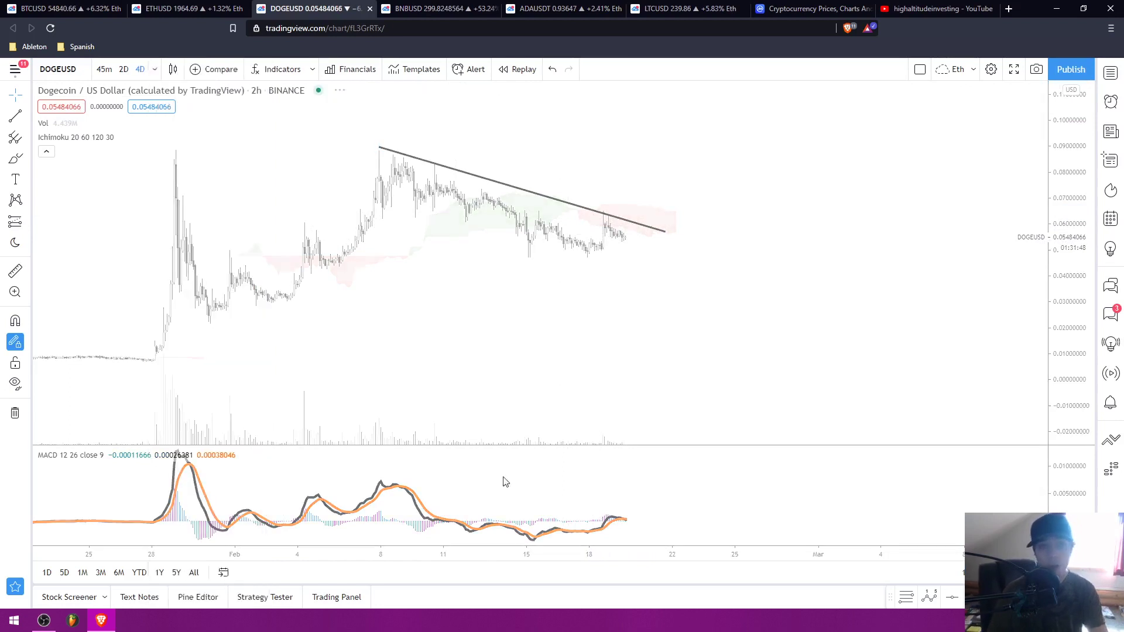
right_click(745, 333)
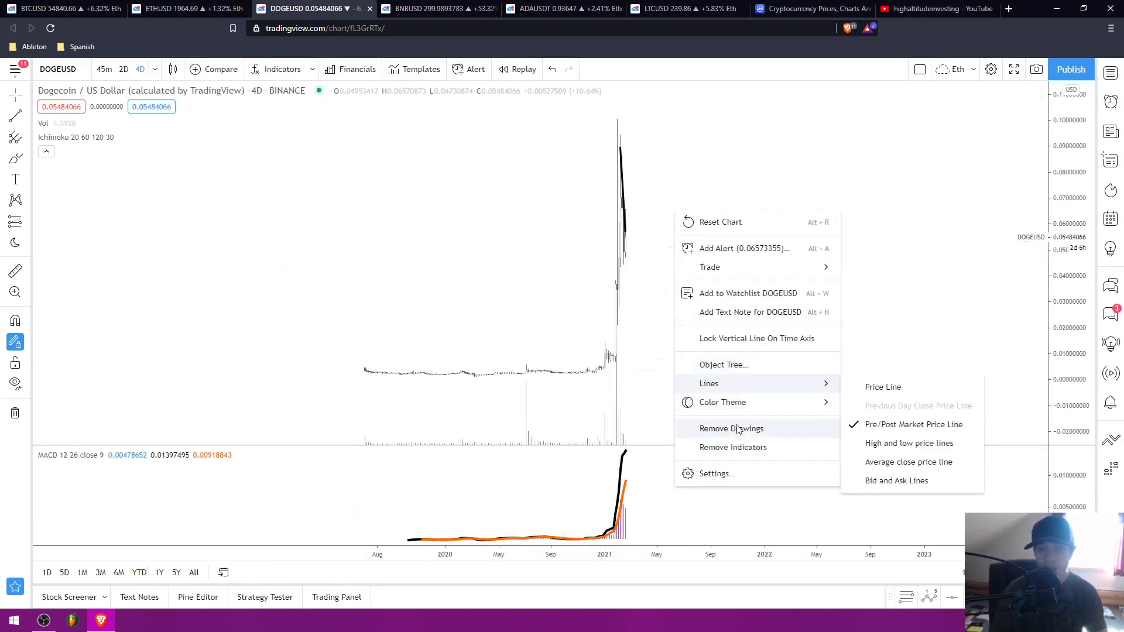
click(745, 427)
Circle the upper wicks from about 0.073 to 0.10 and the lower wicks from about 0.02 to 0.036 with the Brush
drag(642, 326, 818, 294)
scroll(714, 226, up, 3)
drag(660, 209, 677, 239)
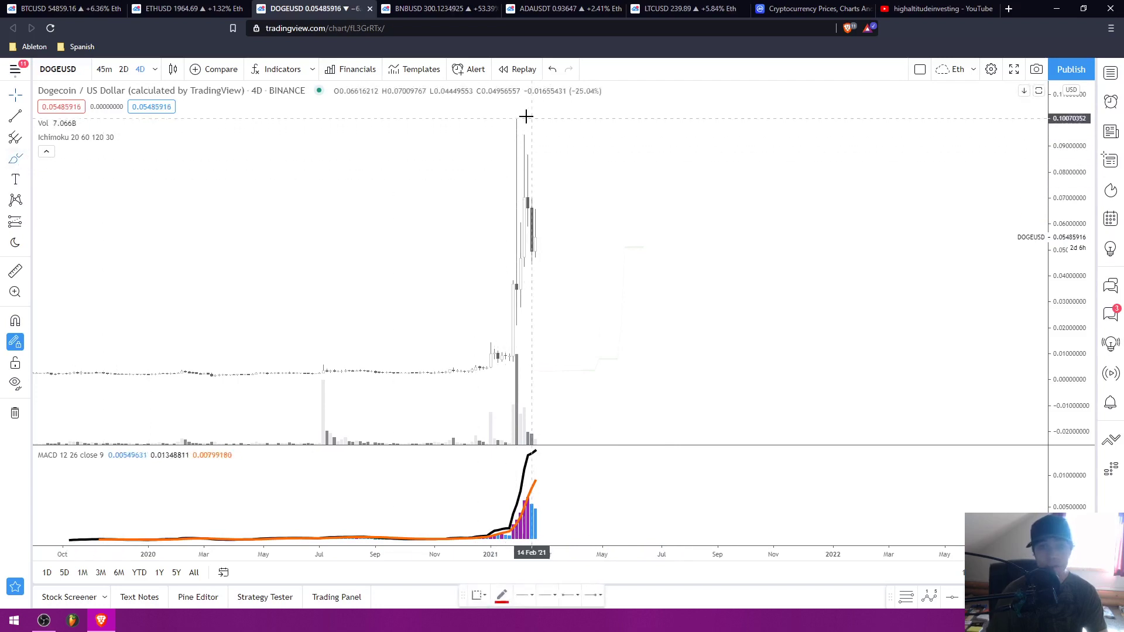
mouse_move(523, 118)
mouse_down()
mouse_move(515, 188)
mouse_move(525, 117)
mouse_up()
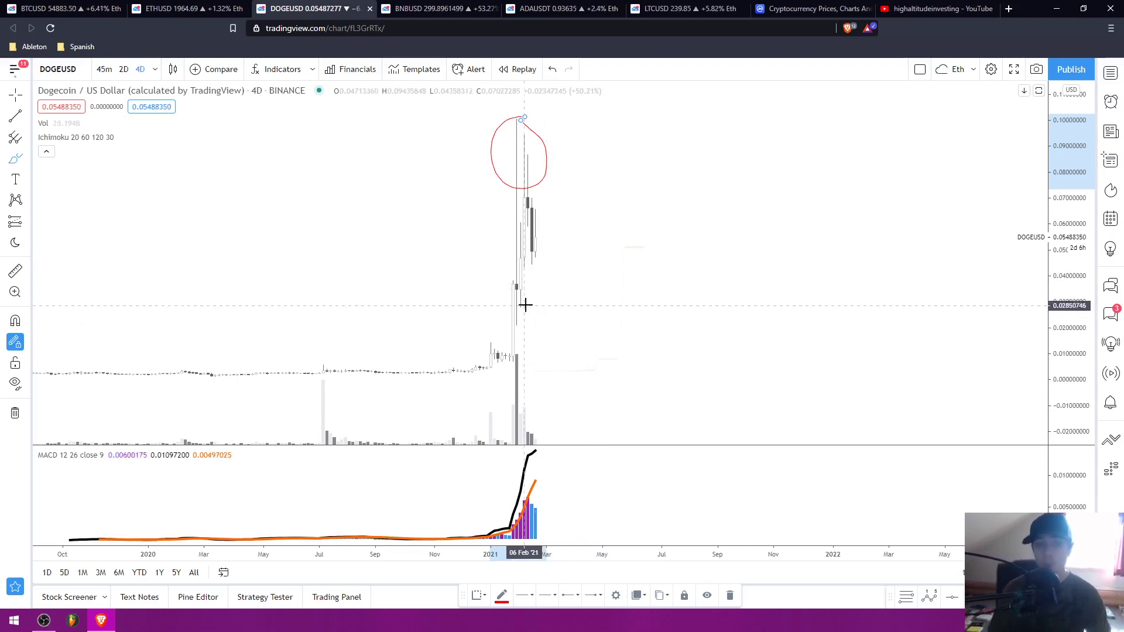
mouse_move(522, 286)
mouse_down()
mouse_move(539, 311)
mouse_move(519, 286)
mouse_up()
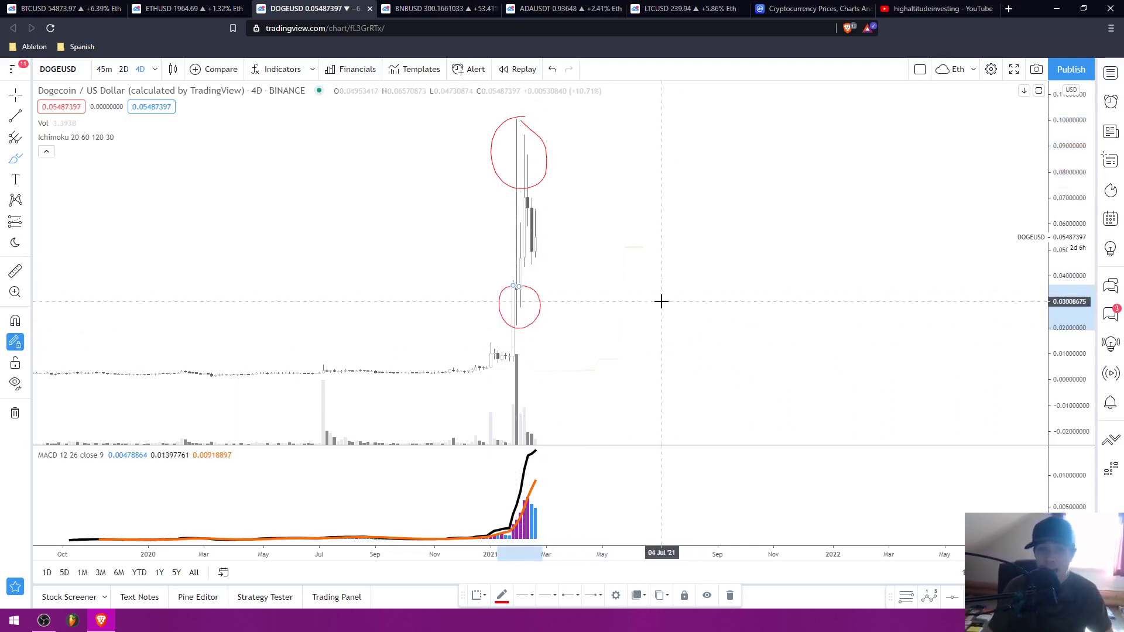
Sketch a Brush path moving sideways from about 0.028 and rising steeply to about 0.107 by August 2021, and delete it
mouse_move(588, 306)
mouse_down()
mouse_move(645, 296)
mouse_move(681, 269)
mouse_move(707, 102)
mouse_up()
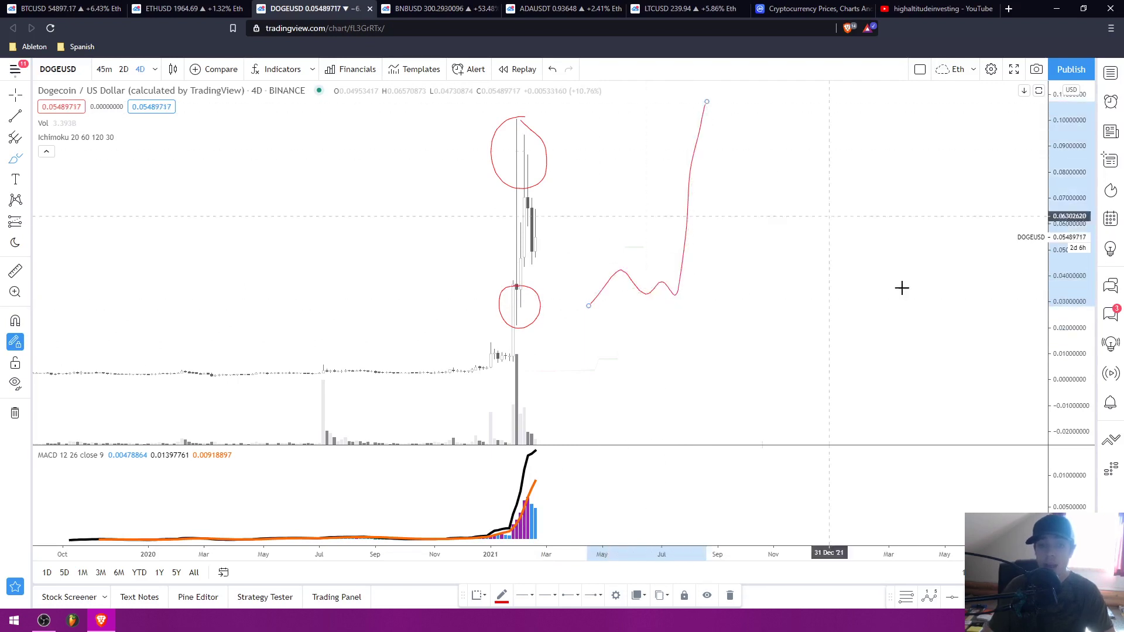
key(Delete)
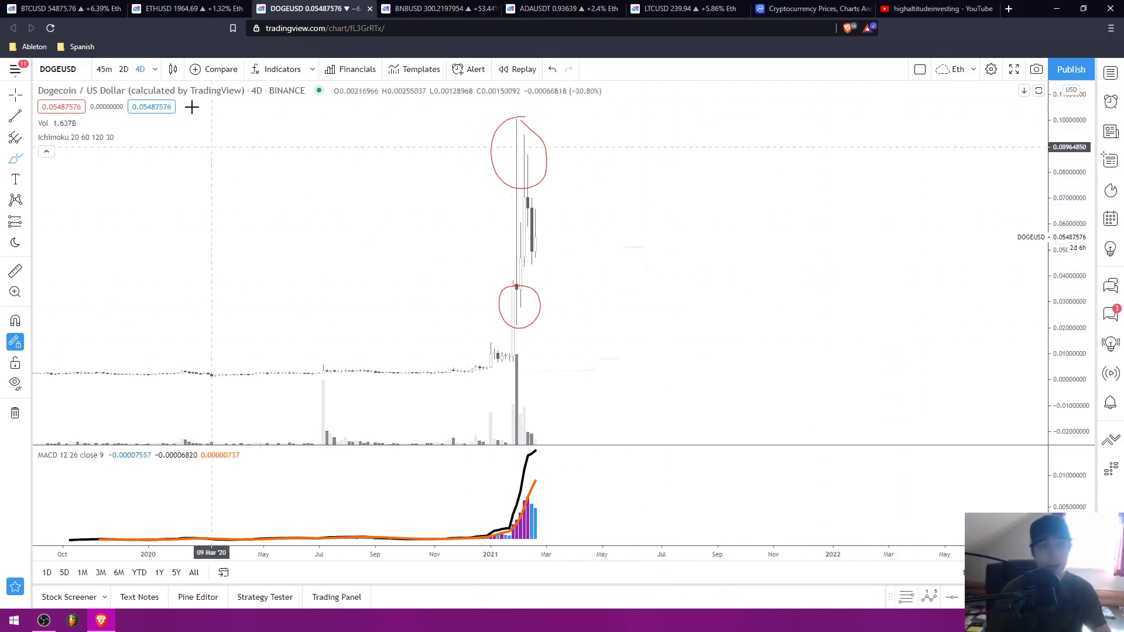
Switch the DOGEUSD chart to the 3-hour interval
click(154, 69)
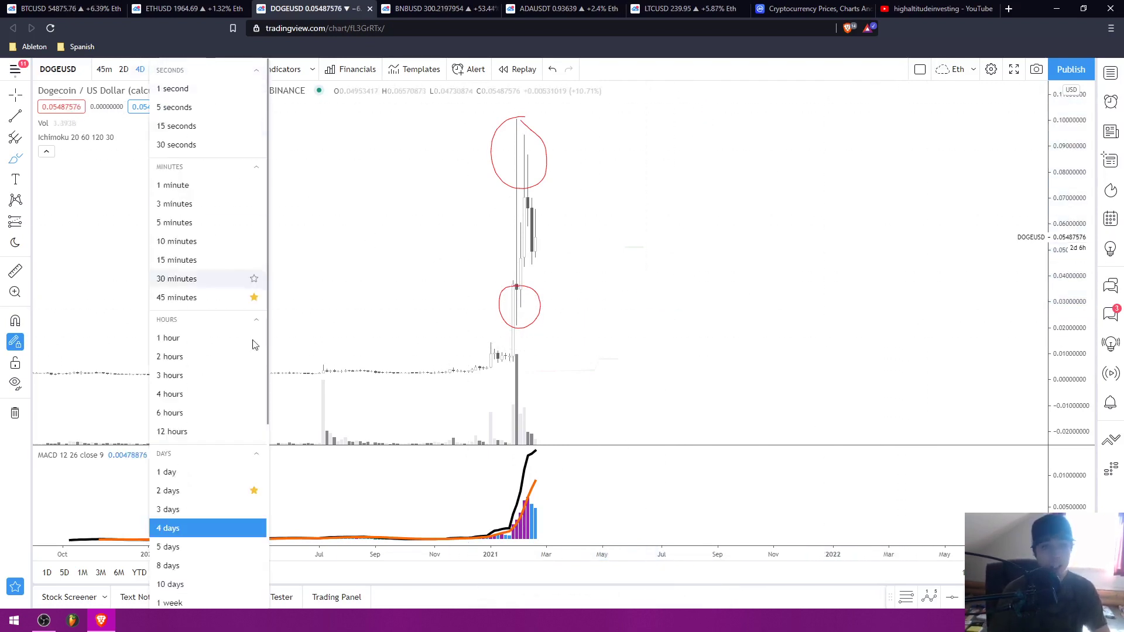
click(175, 375)
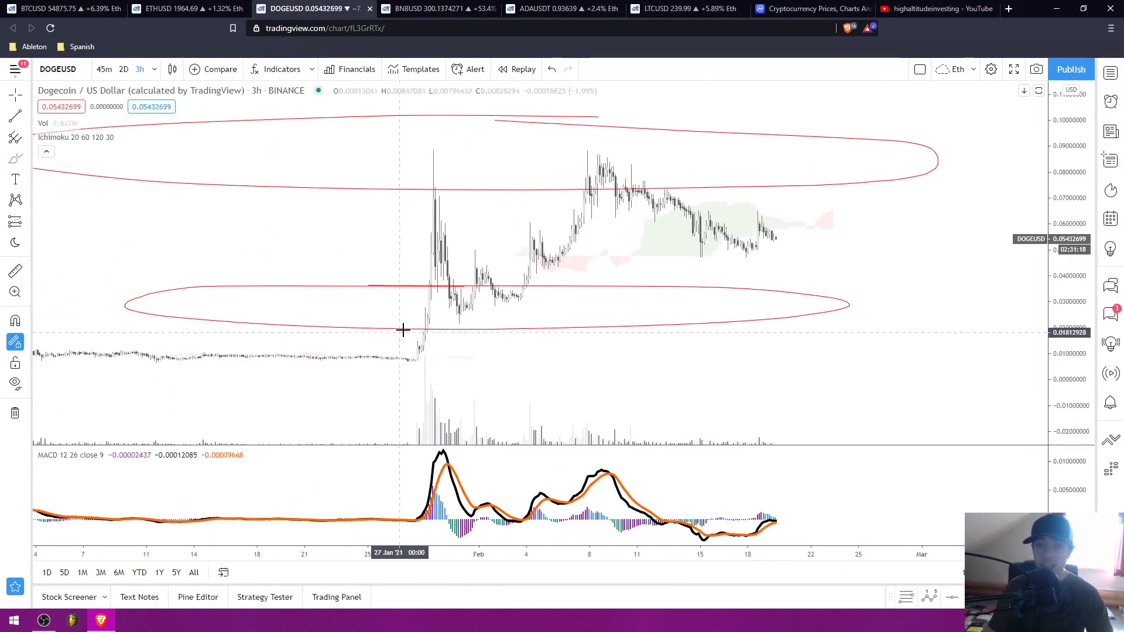
Remove all drawings from the DOGEUSD chart
scroll(415, 321, up, 1)
scroll(415, 322, down, 1)
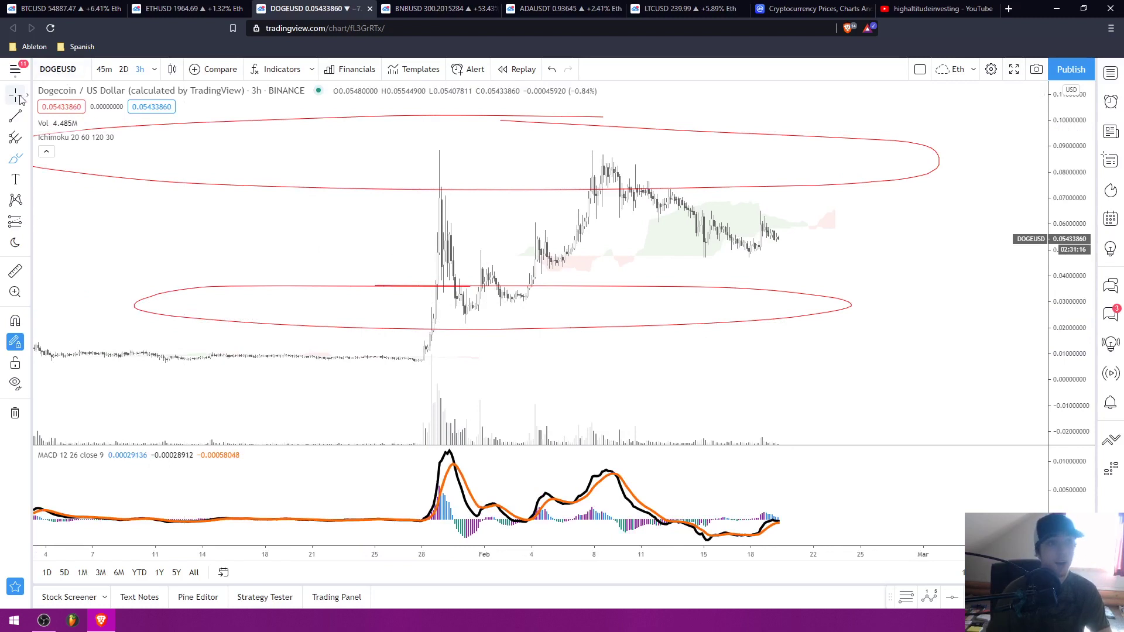
right_click(285, 210)
click(342, 430)
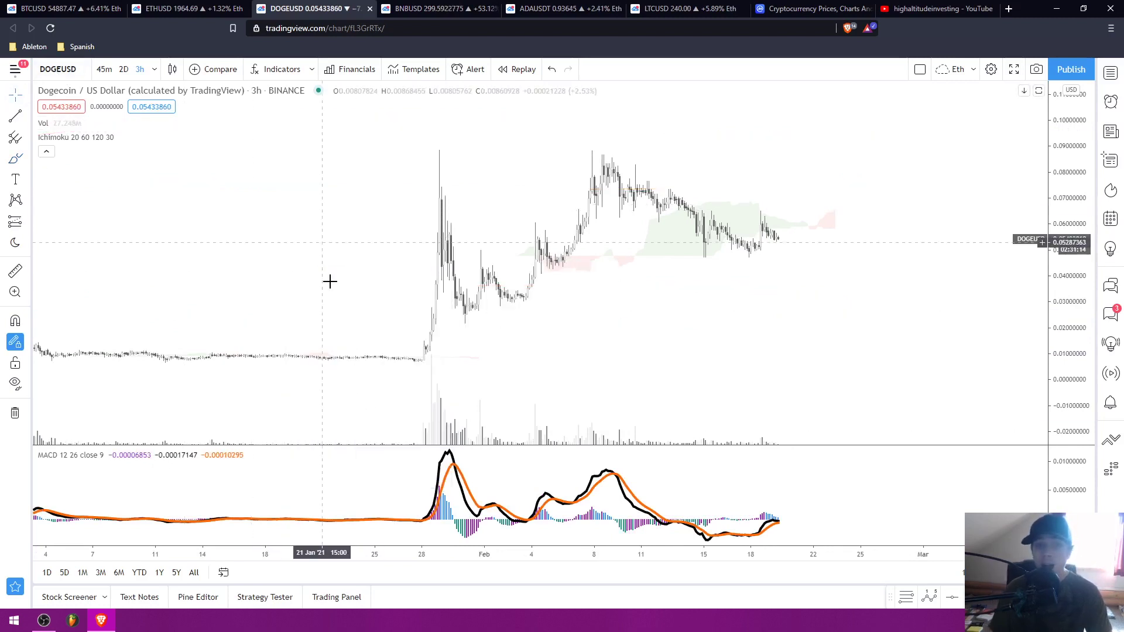
Draw a descending trend line from the 8 February high at about 0.088 to about 0.057 on 21 February
drag(328, 281, 289, 269)
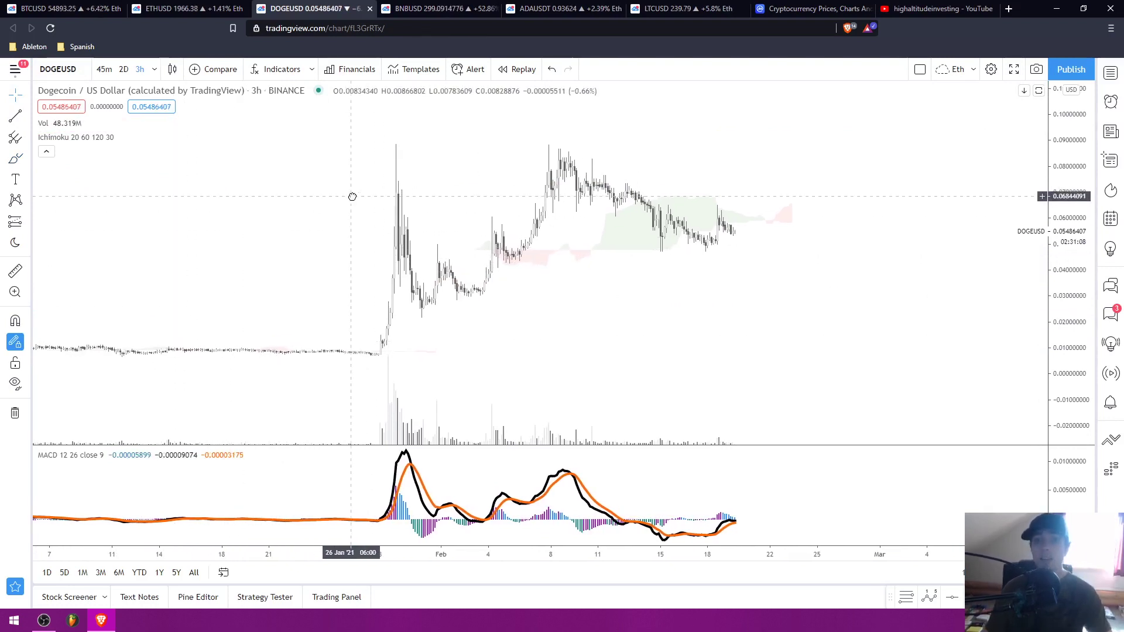
scroll(351, 193, right, 2)
scroll(345, 223, right, 1)
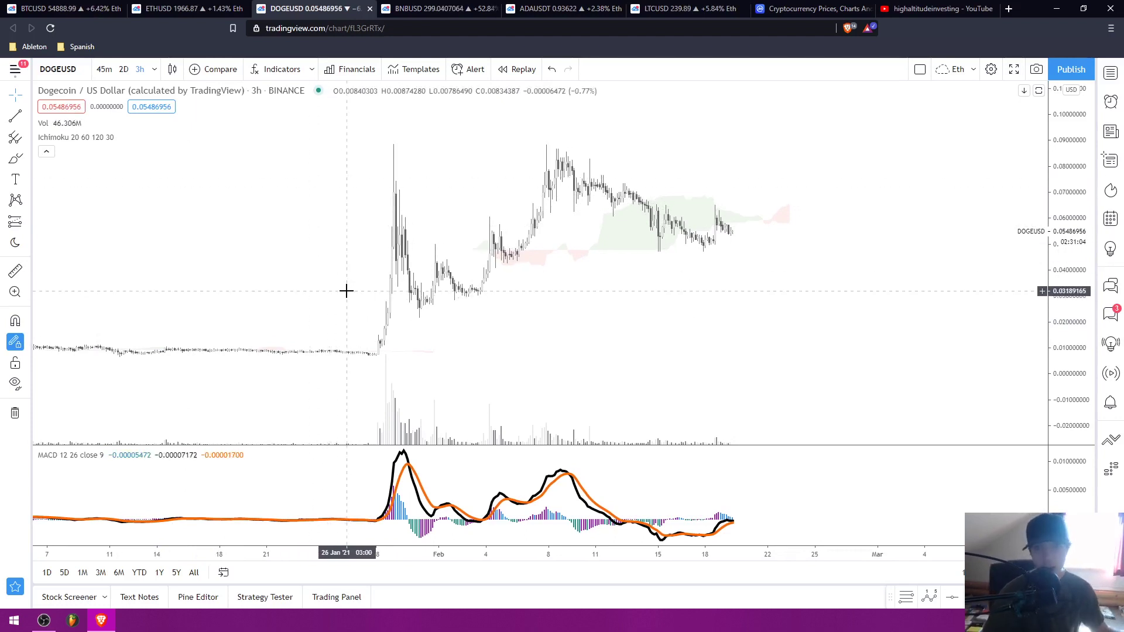
drag(314, 267, 274, 256)
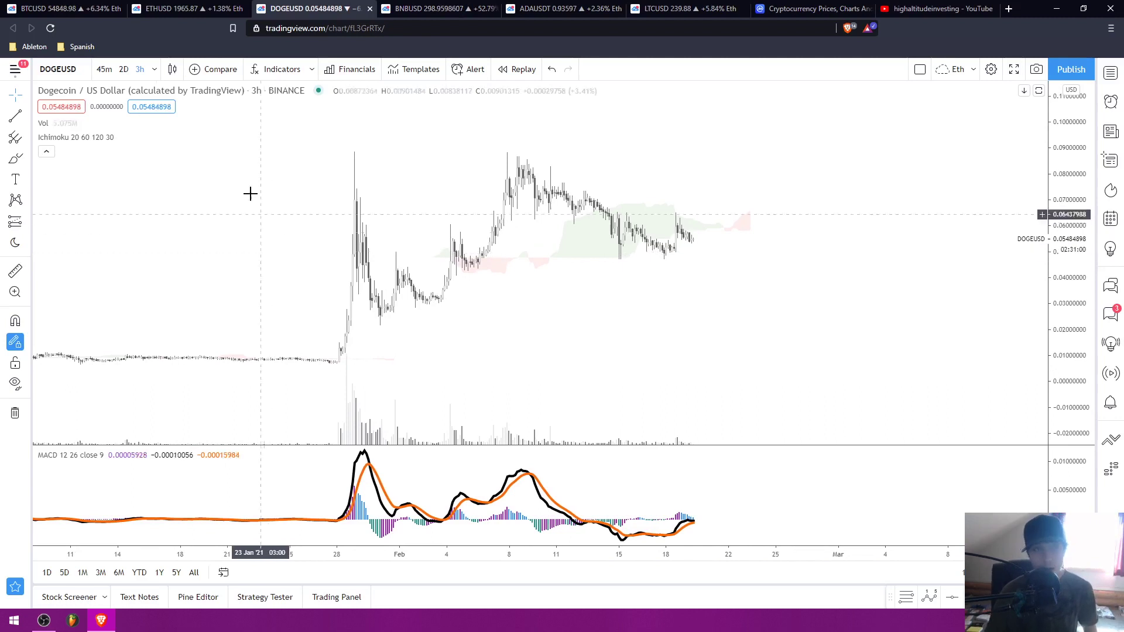
click(12, 119)
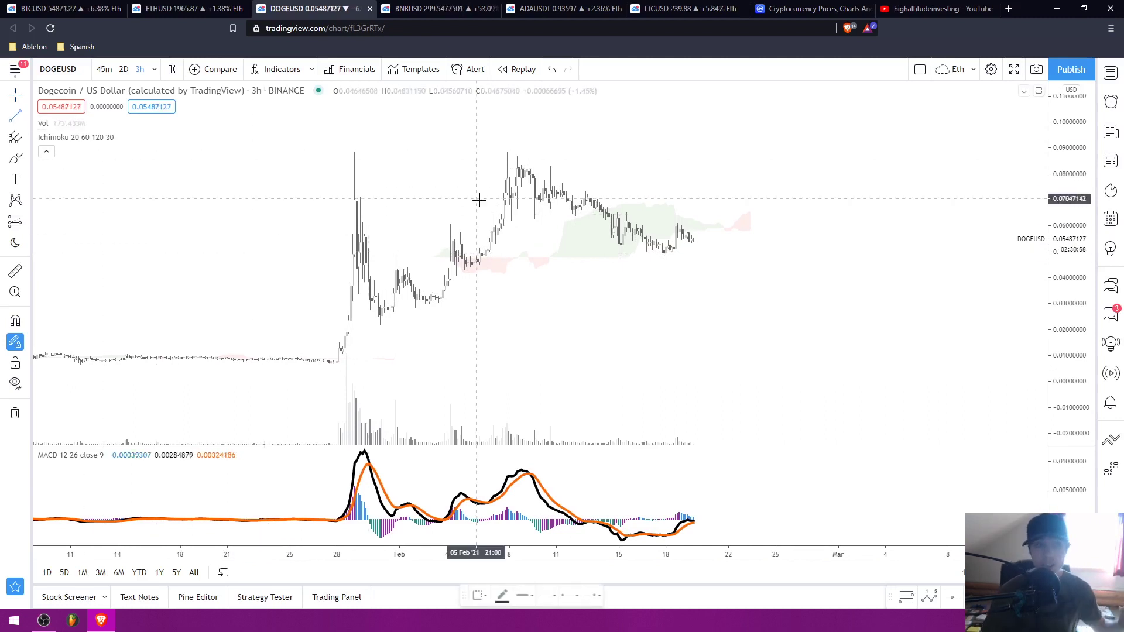
click(507, 153)
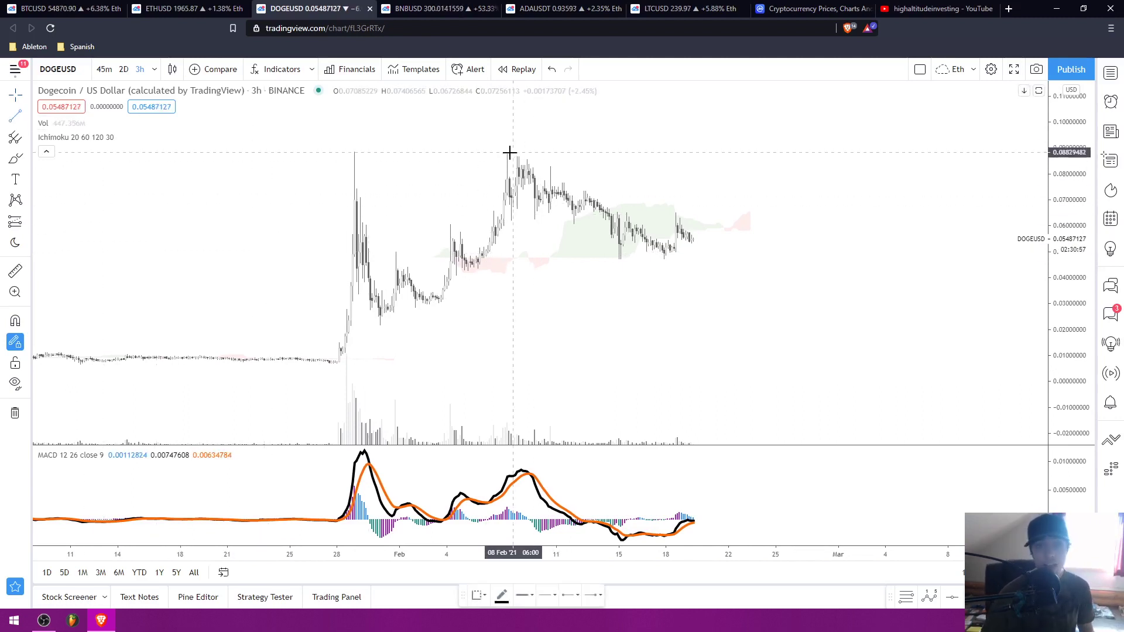
click(724, 233)
click(728, 163)
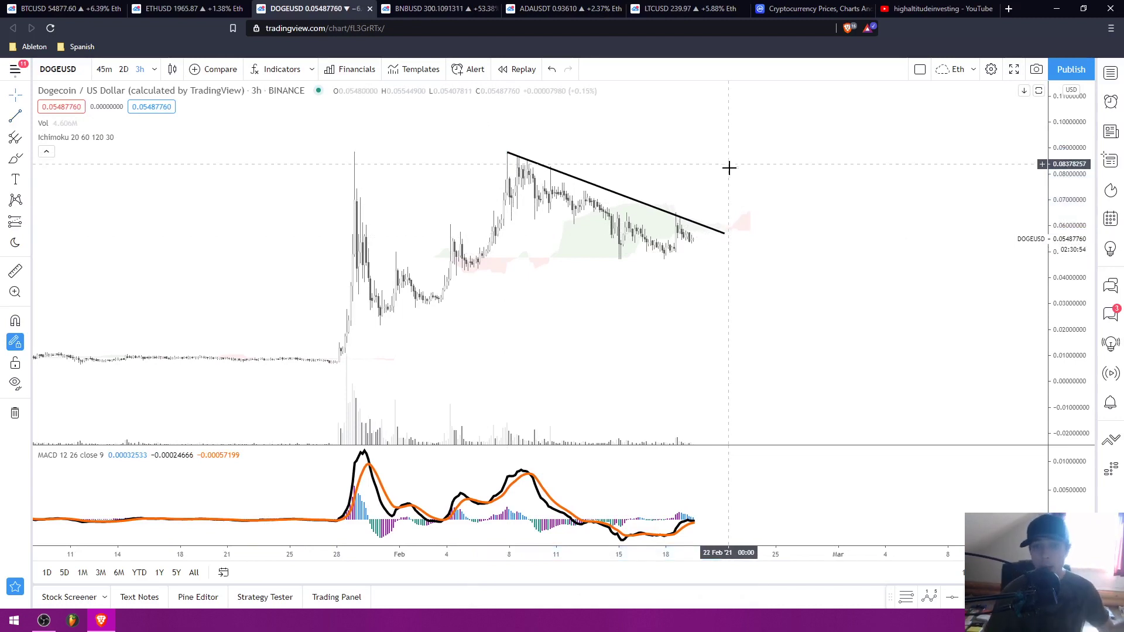
Switch the DOGEUSD chart to the 6-hour interval
drag(730, 188, 717, 192)
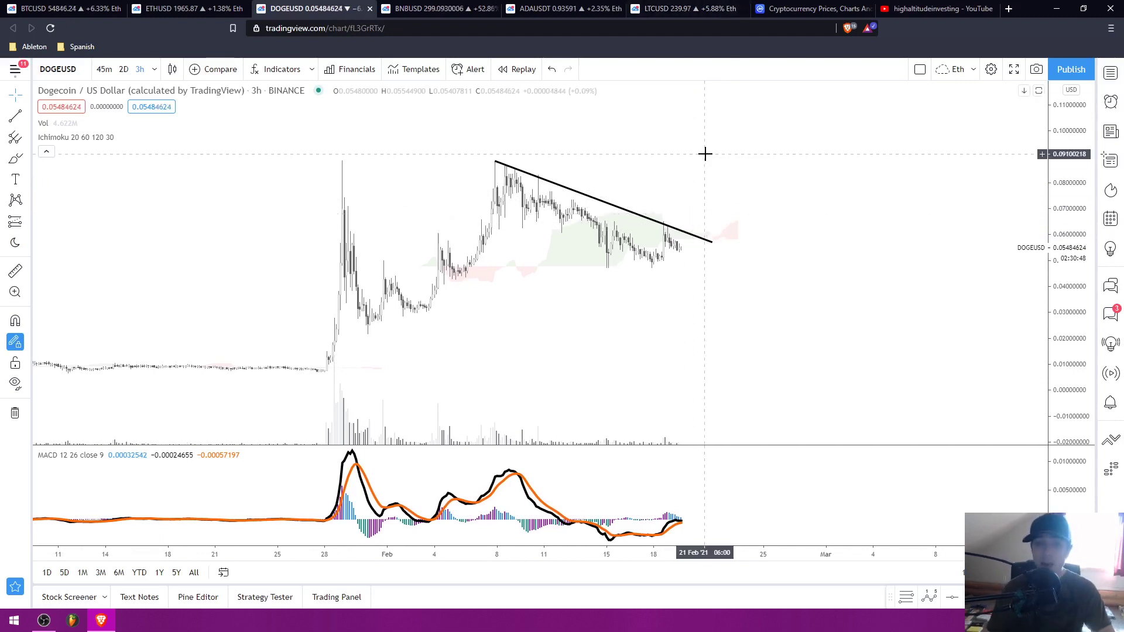
drag(704, 154, 676, 130)
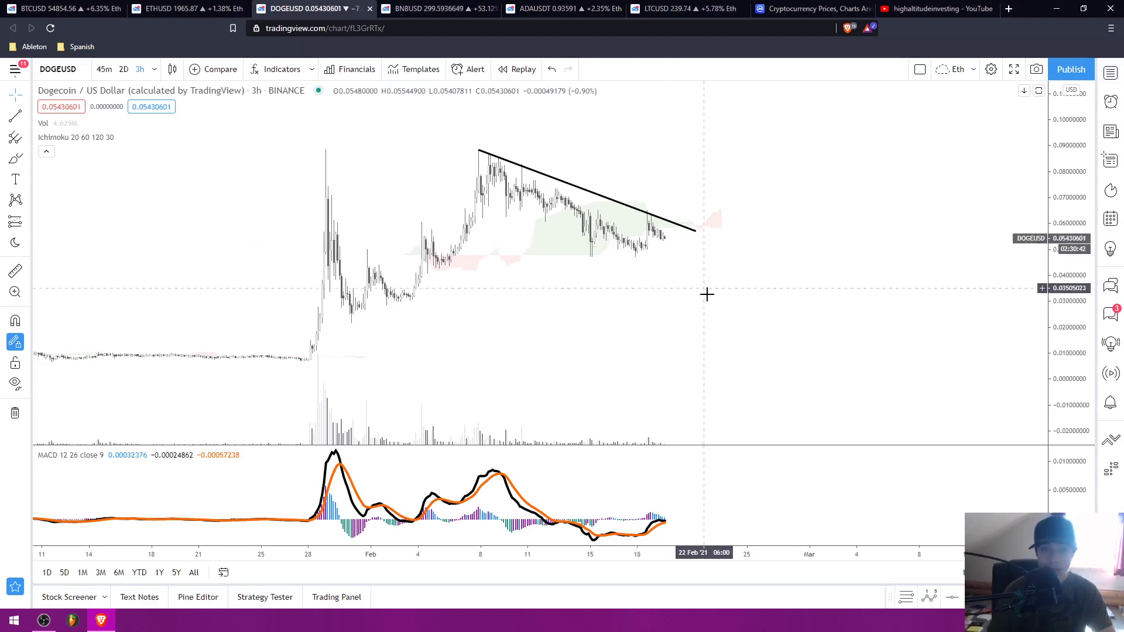
drag(697, 296, 684, 298)
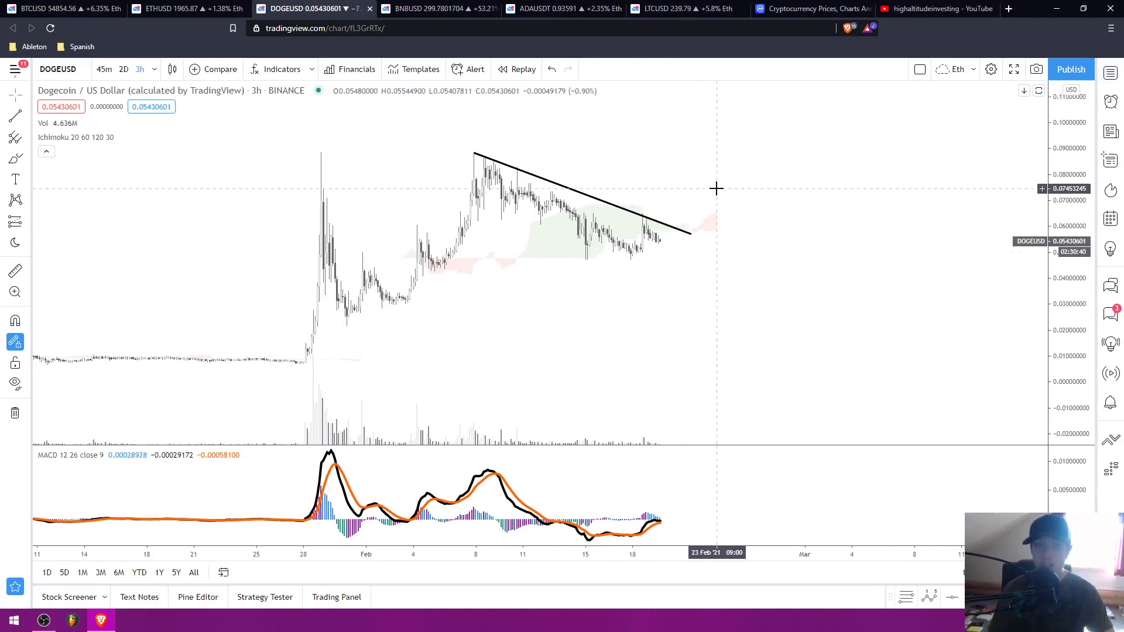
scroll(650, 166, right, 3)
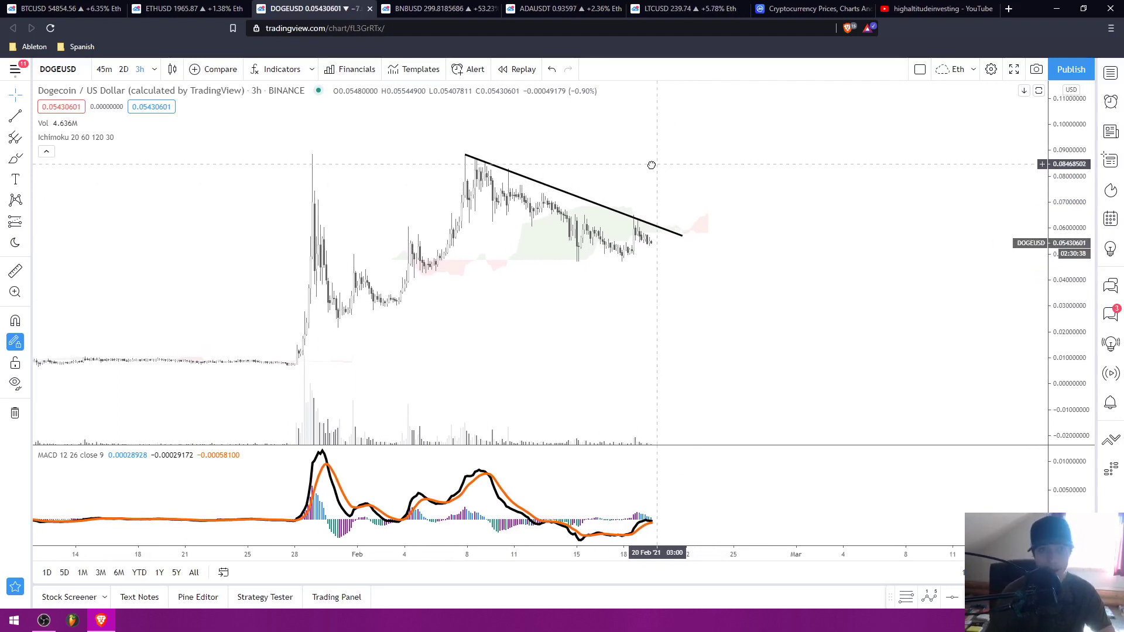
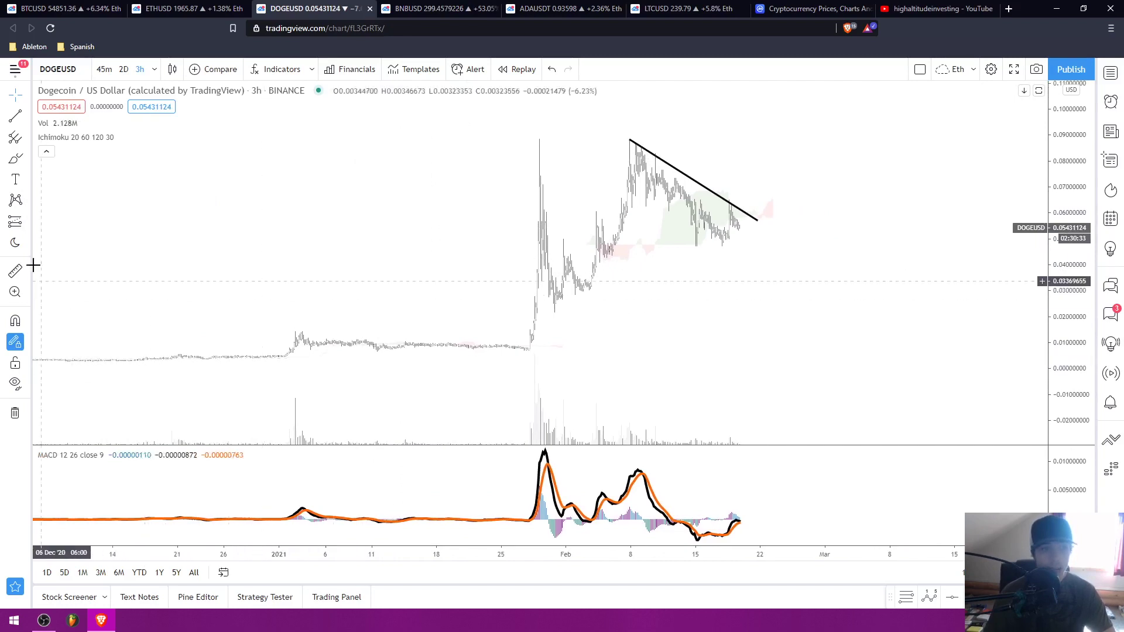
scroll(111, 238, up, 2)
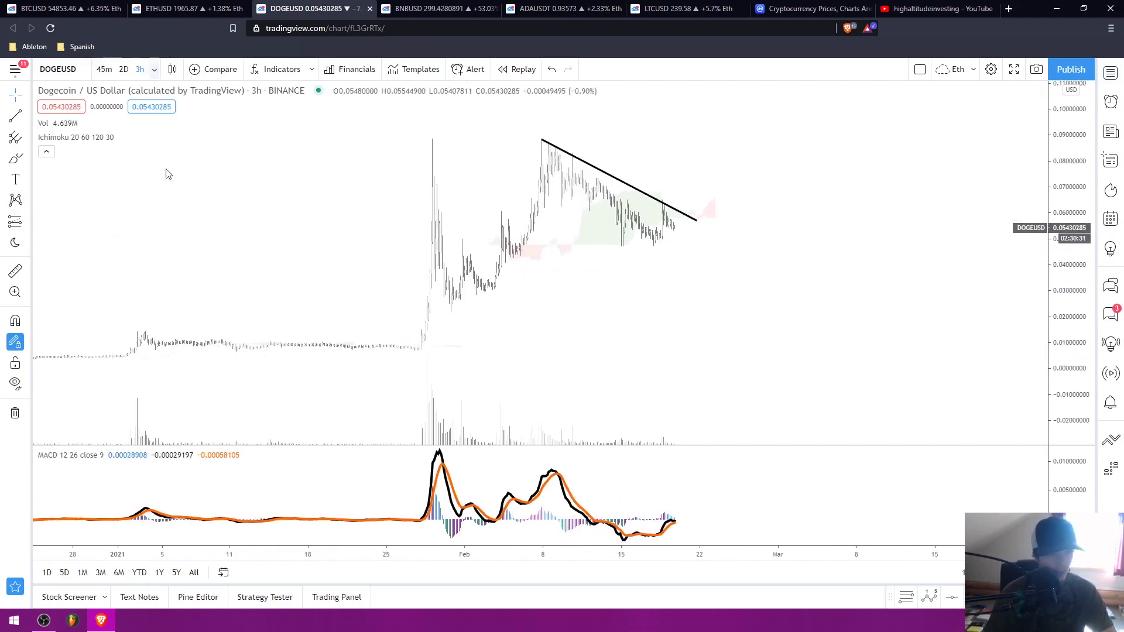
click(154, 69)
click(258, 415)
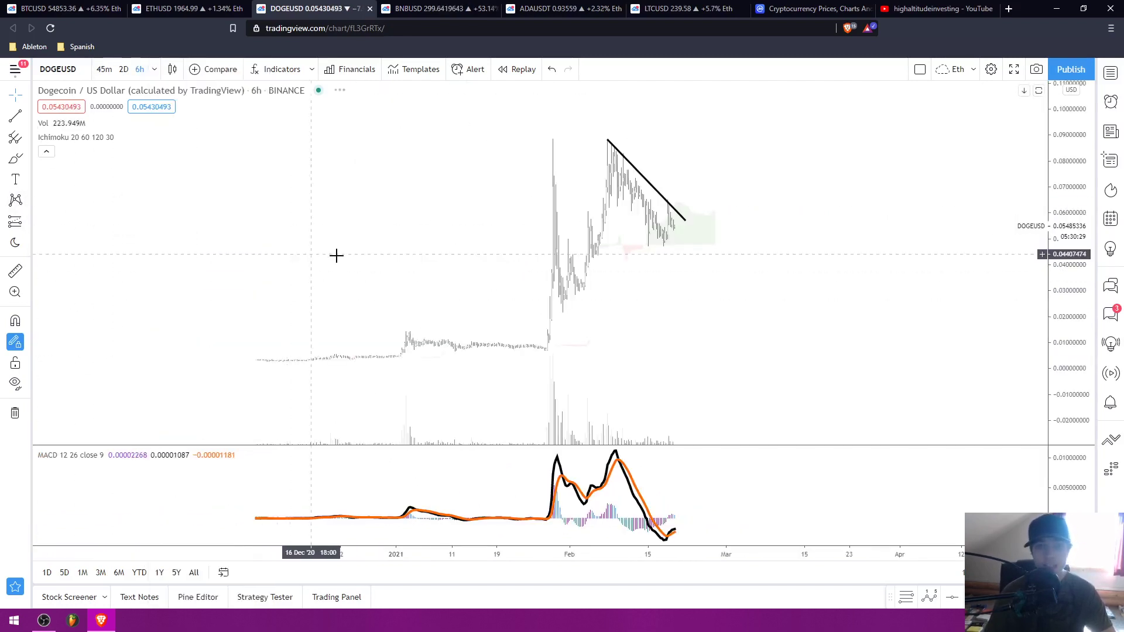
Place an Elliott Impulse Wave (12345) from the 5 December low at about 0.002, through the January swings, to the late-January peak at about 0.089
drag(336, 255, 308, 233)
click(27, 200)
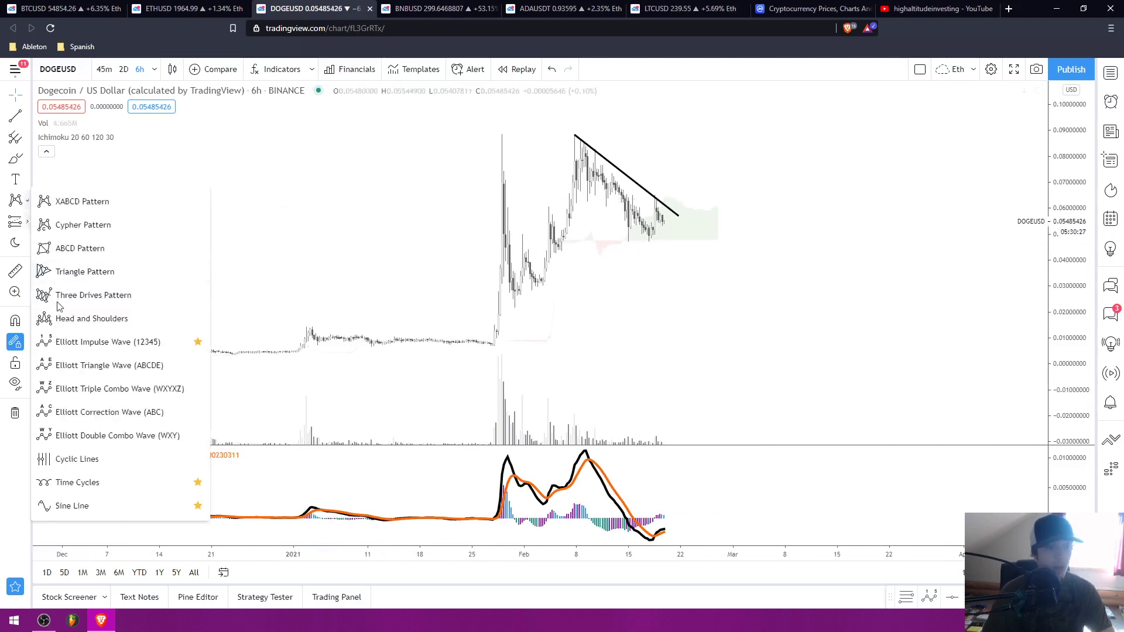
click(89, 364)
click(94, 358)
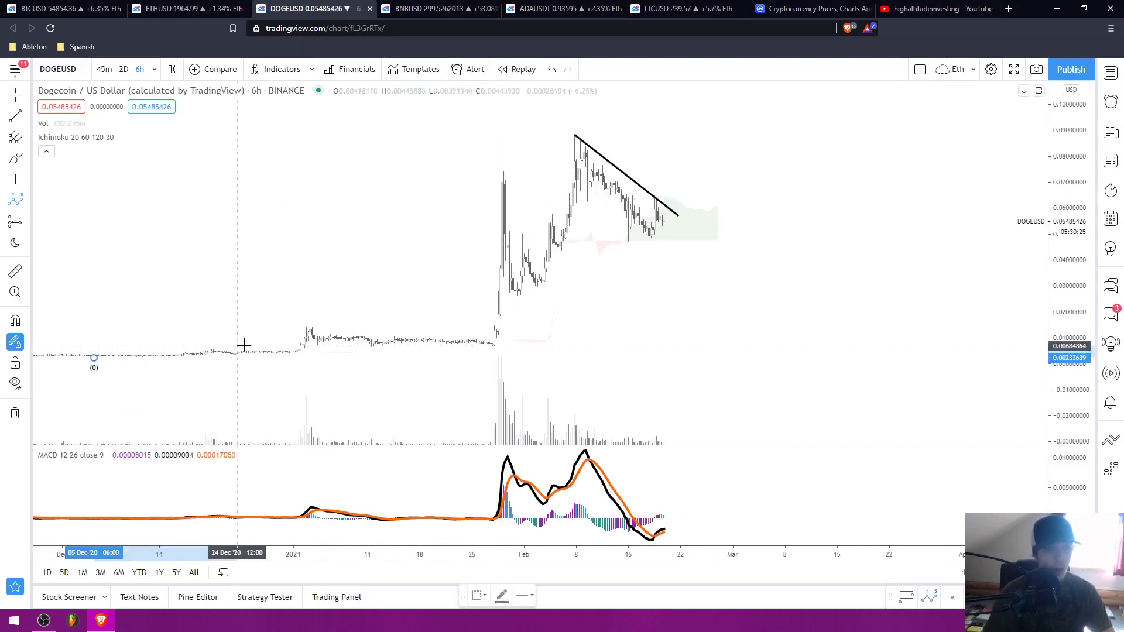
click(208, 348)
click(230, 356)
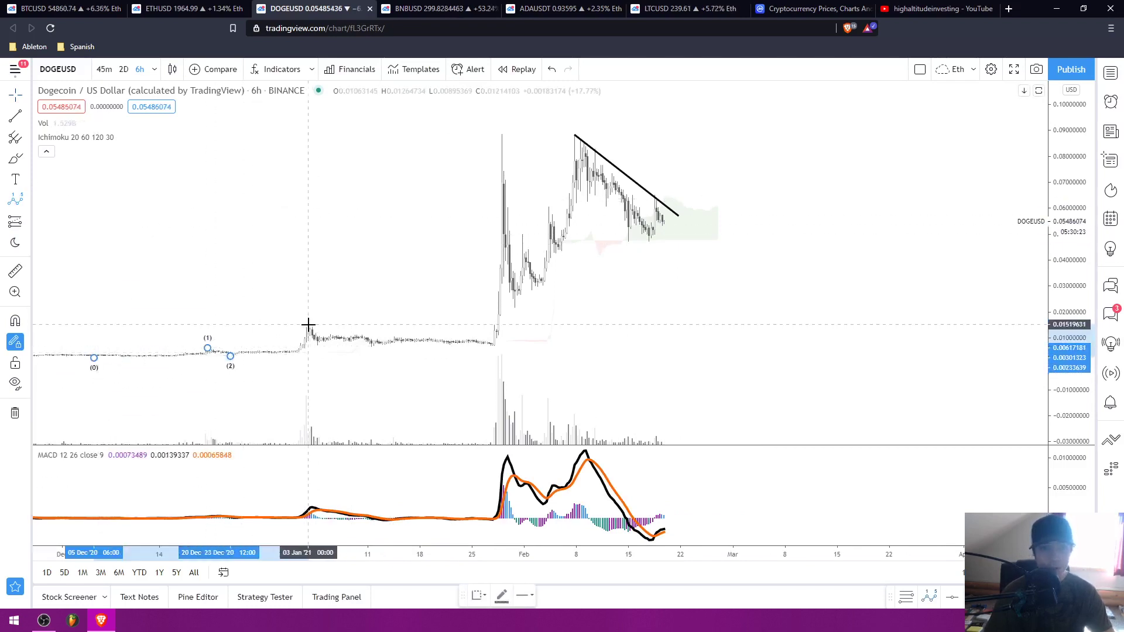
click(308, 325)
click(504, 133)
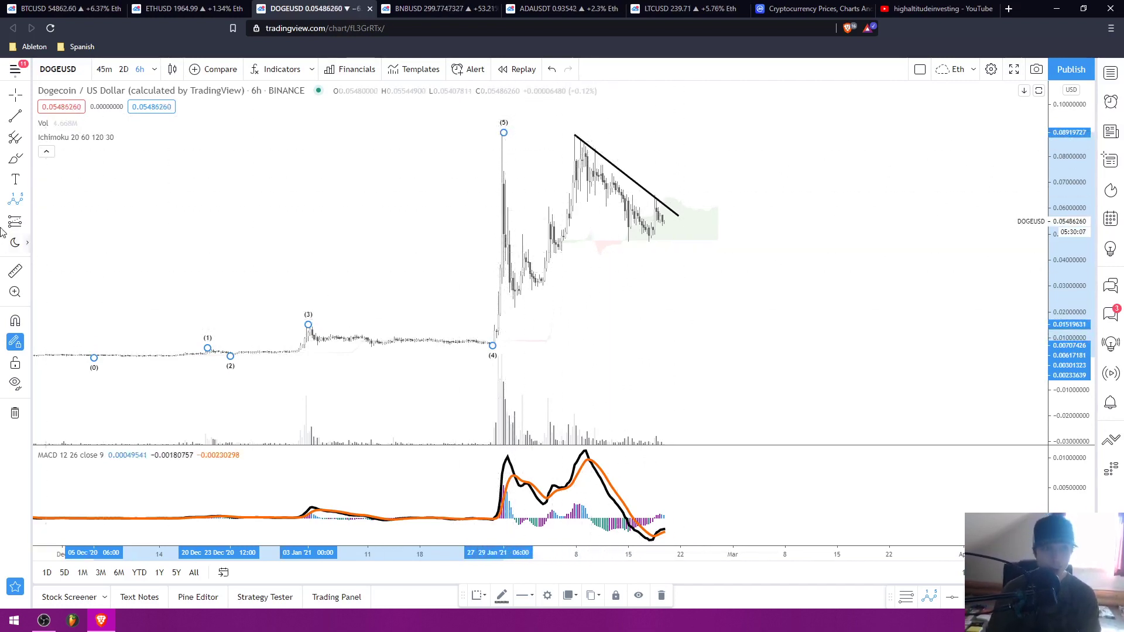
Place an Elliott Correction Wave (ABC) from the wave 5 peak, with a at about 0.022, b at about 0.087 and c near 0.022 in early March
click(26, 203)
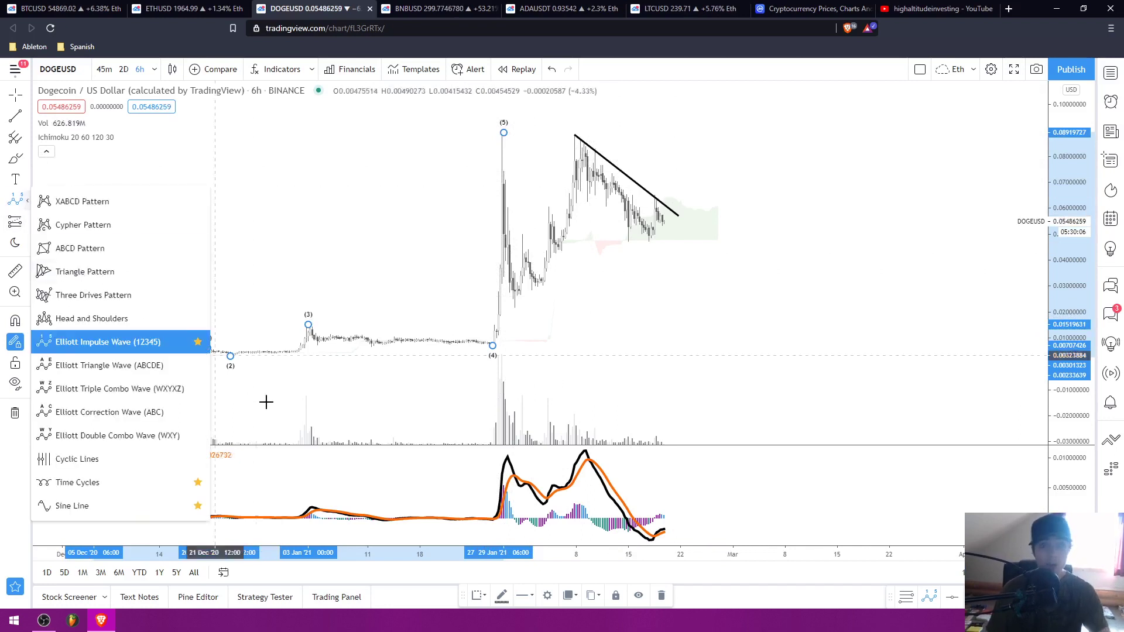
click(156, 411)
click(499, 132)
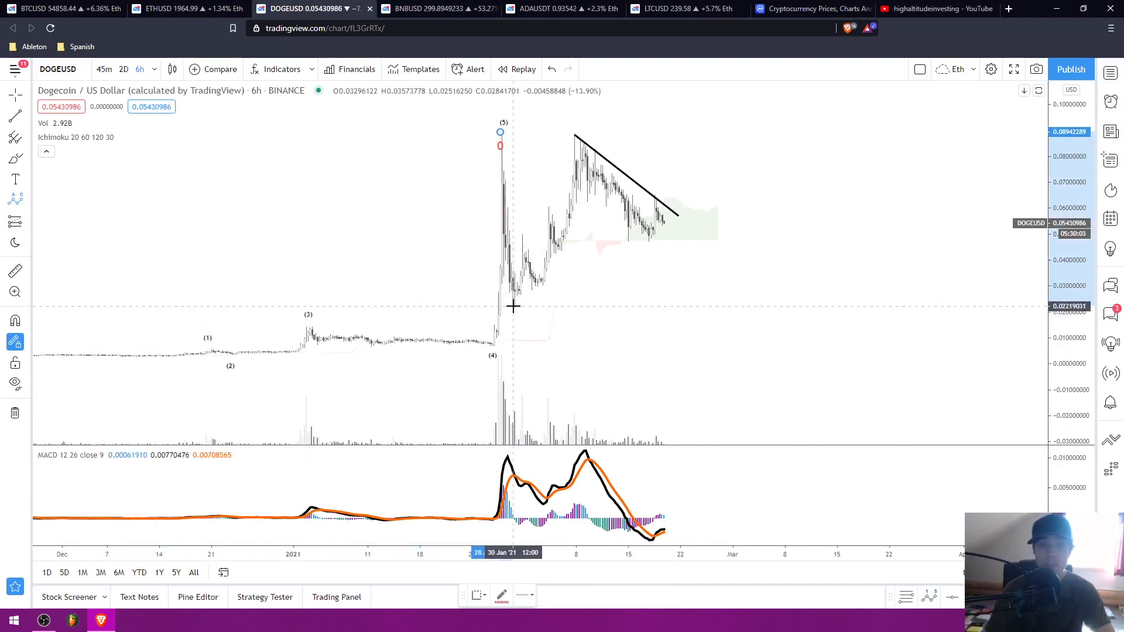
click(513, 305)
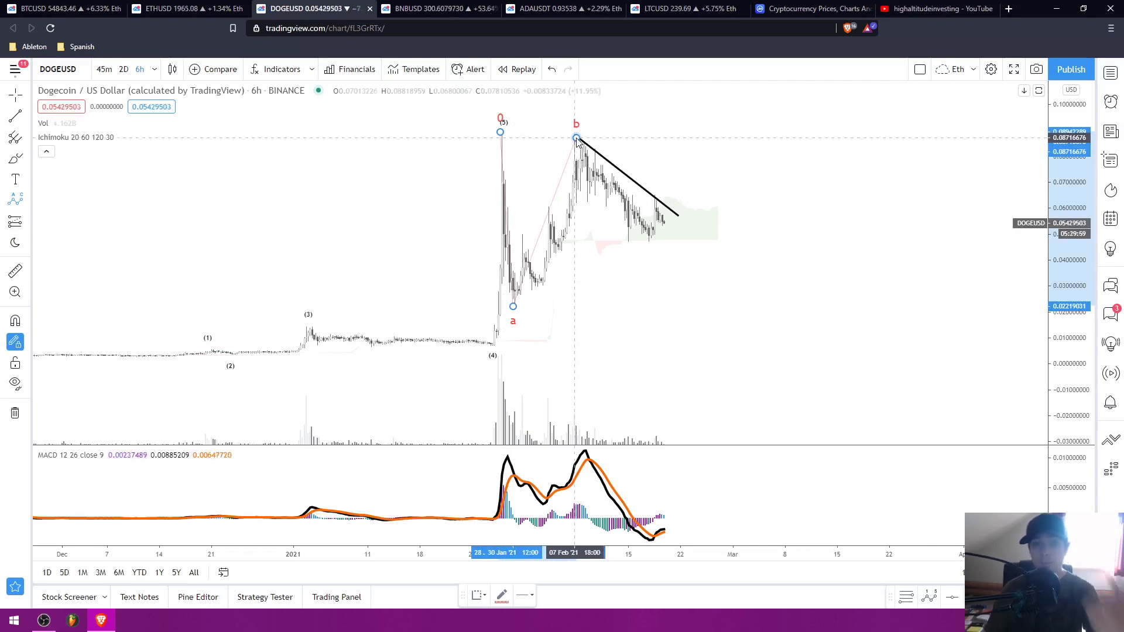
click(577, 139)
click(746, 305)
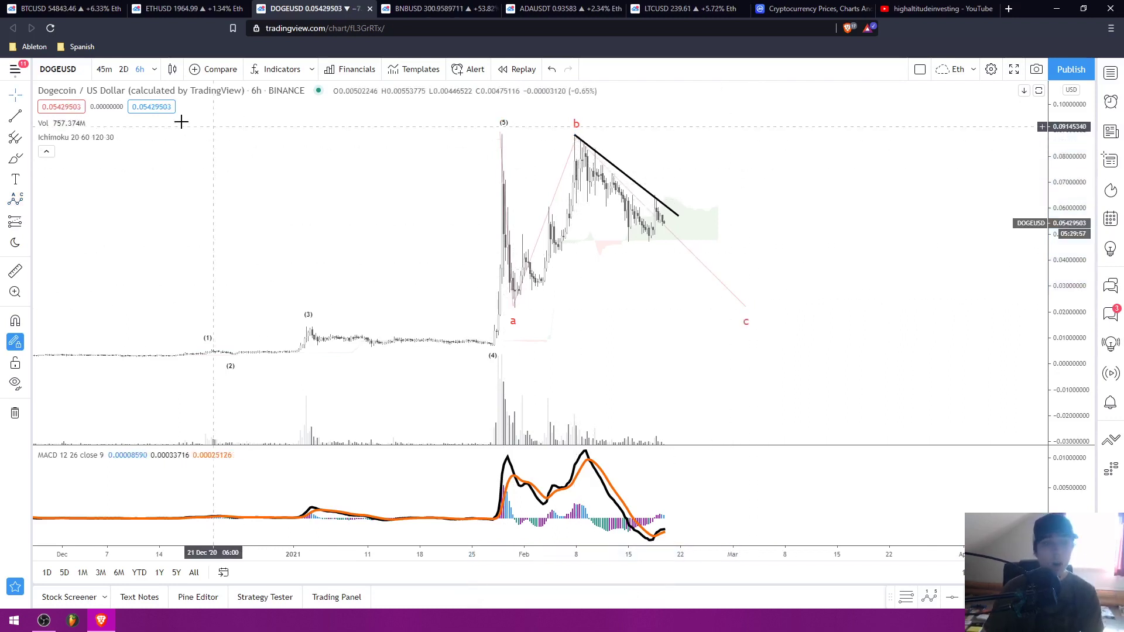
Draw horizontal trend lines from late January to mid-March across the peaks at about 0.089 and the wave a low at about 0.023
click(501, 133)
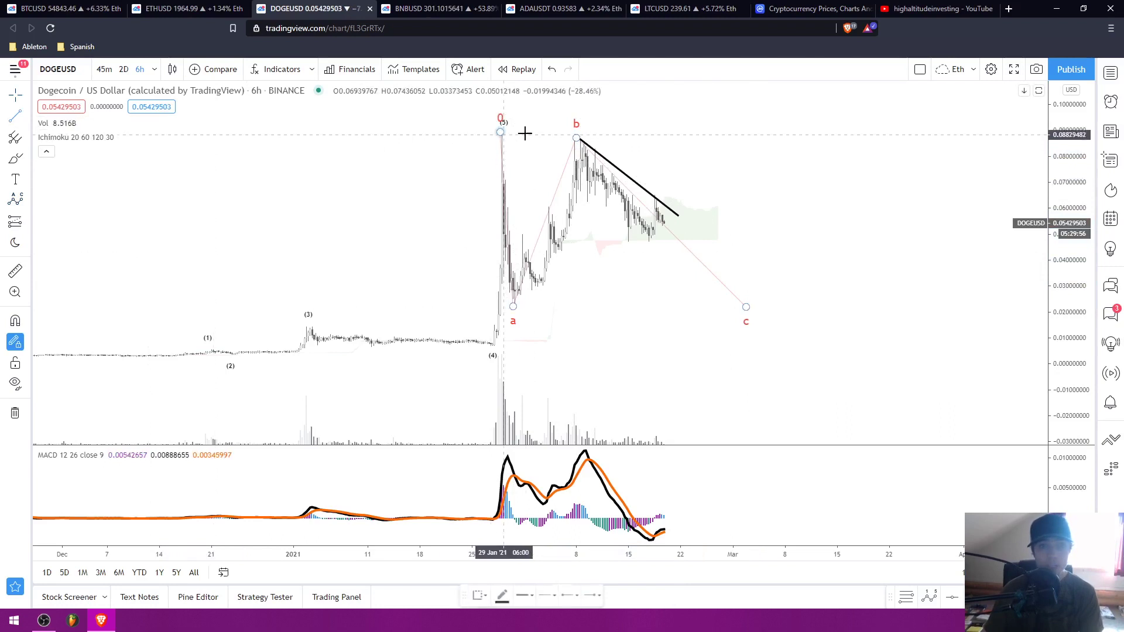
click(490, 132)
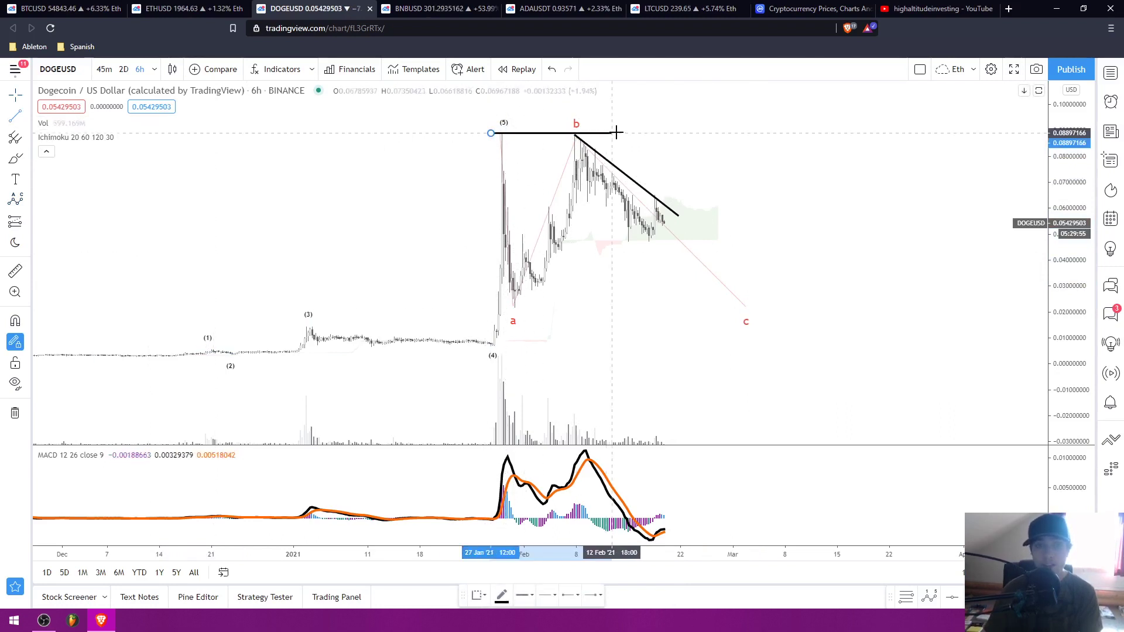
click(810, 132)
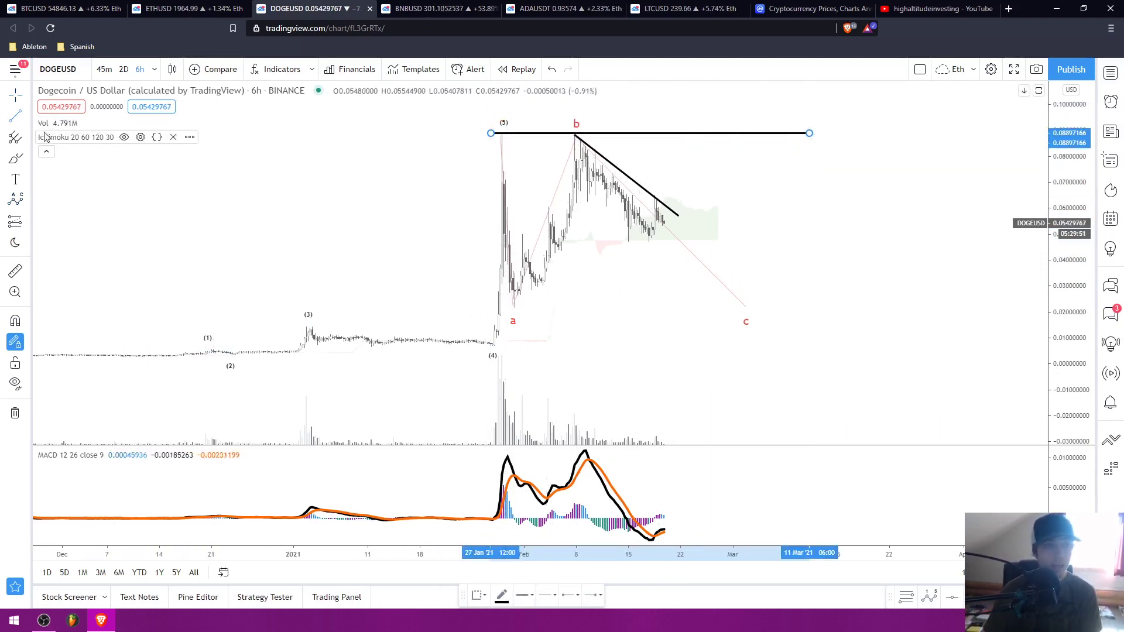
click(499, 303)
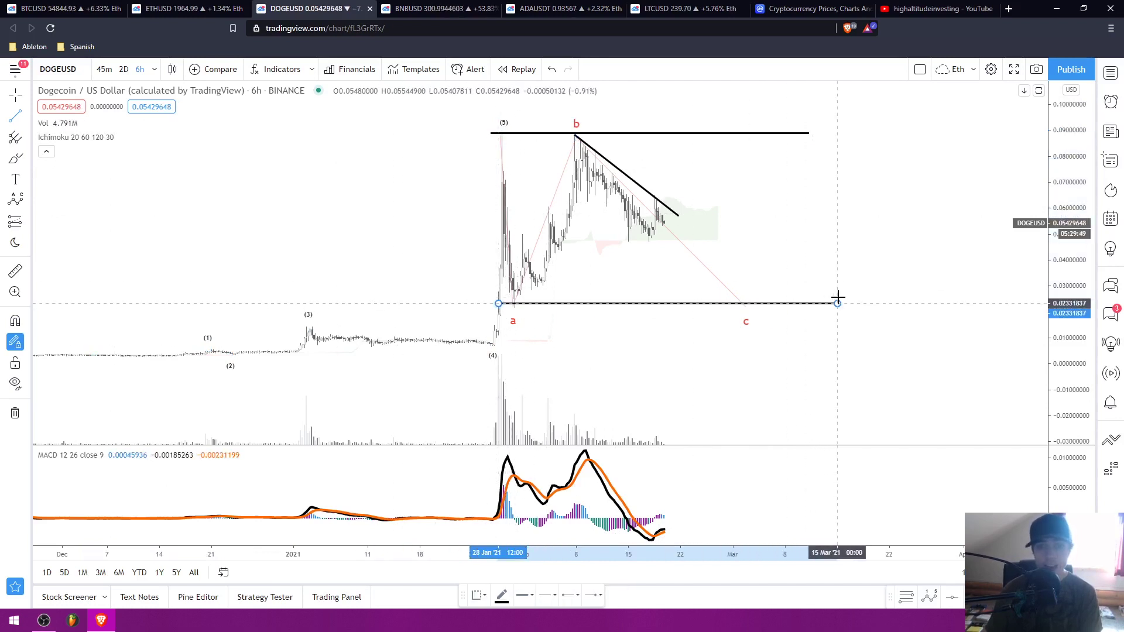
click(837, 303)
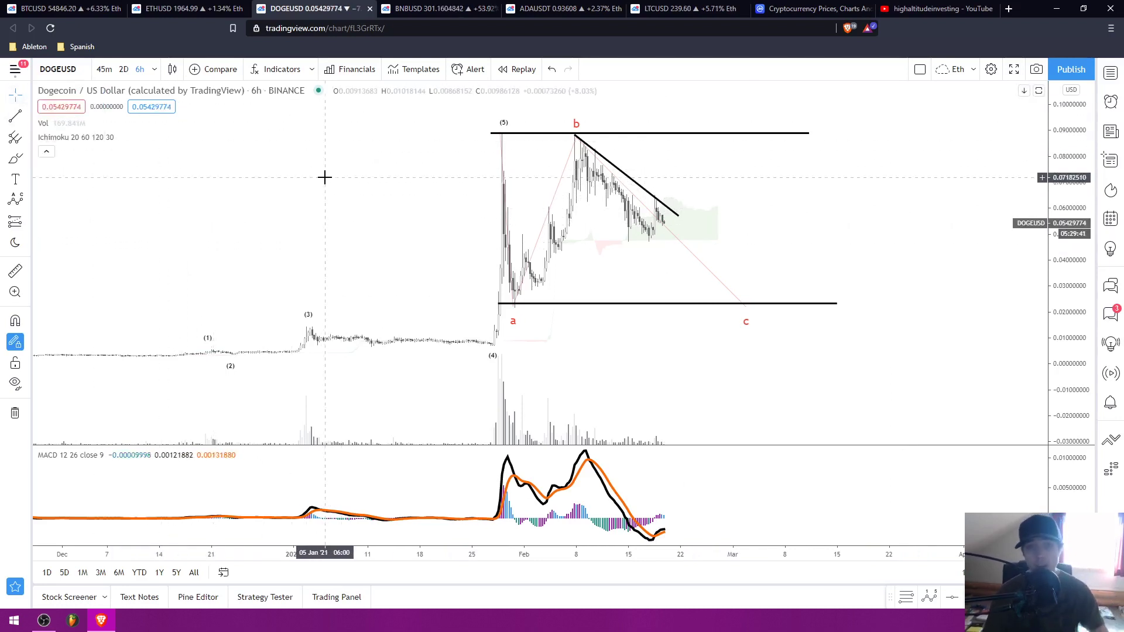
Clear the wave labels and trend lines from the 6-hour DOGEUSD chart
right_click(312, 170)
click(413, 389)
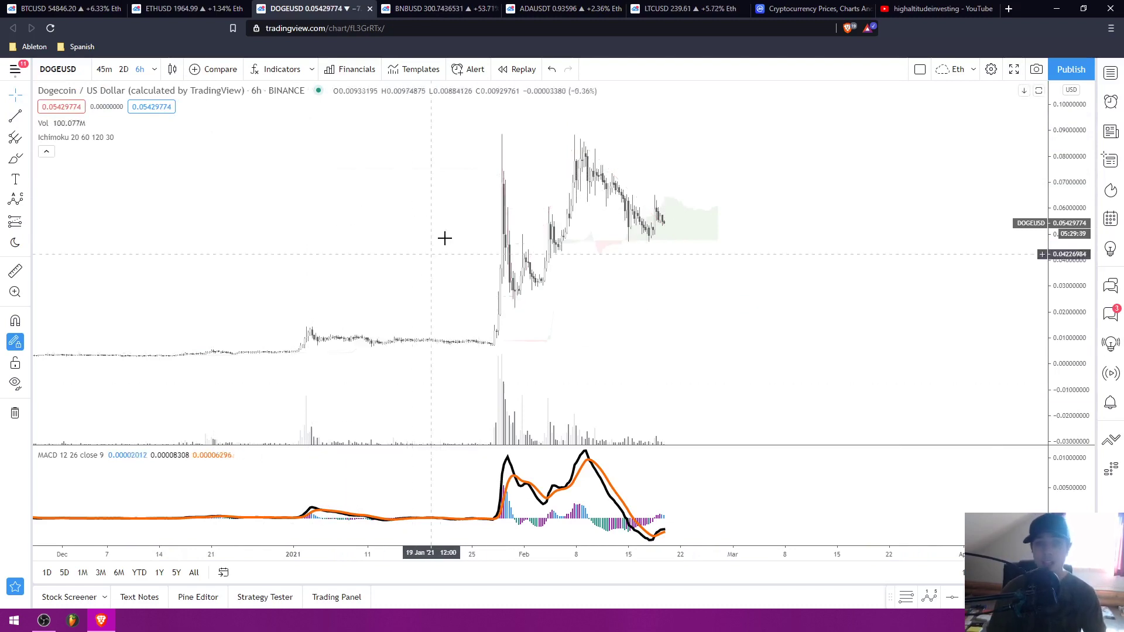
drag(503, 195, 612, 194)
scroll(592, 193, up, 3)
drag(449, 231, 379, 230)
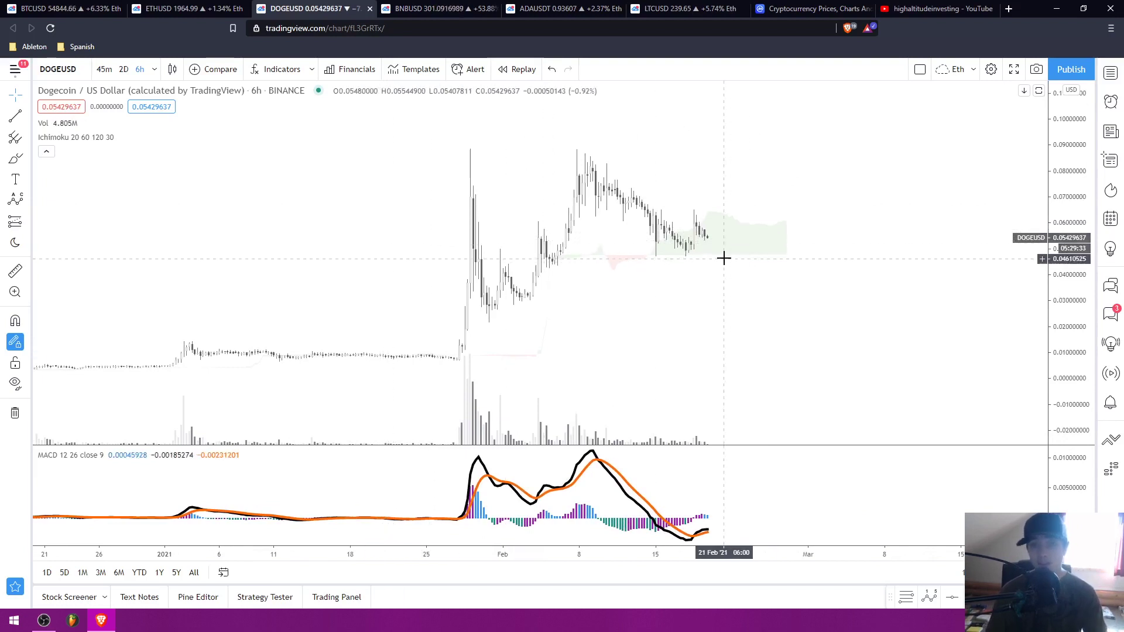
Switch the DOGEUSD chart to the 2-hour interval and inspect the February price action
click(154, 69)
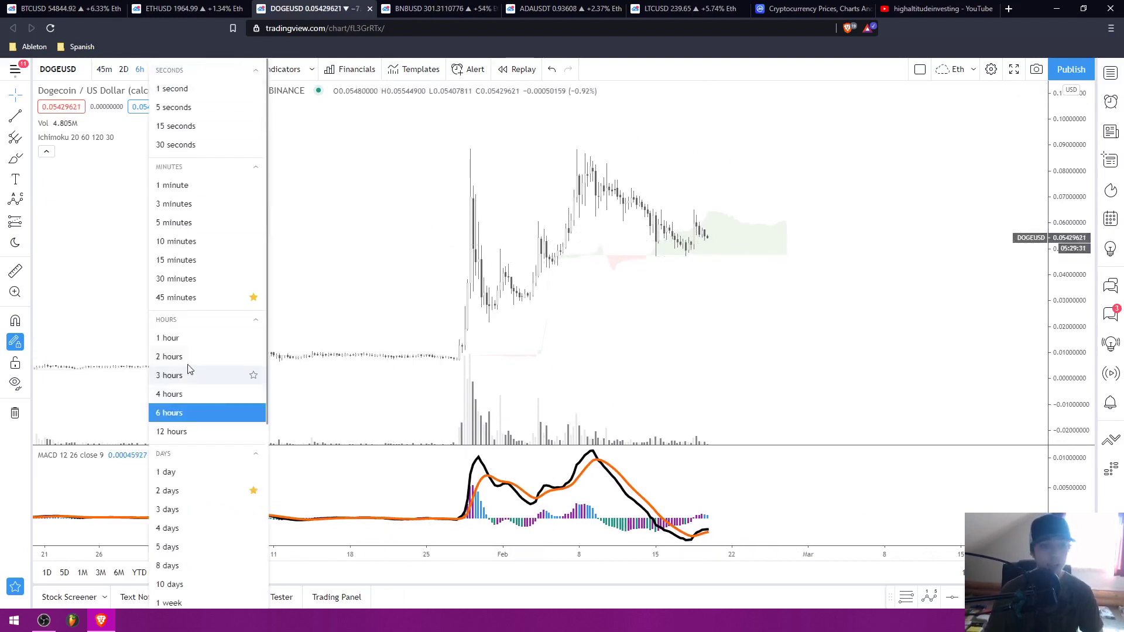
click(189, 359)
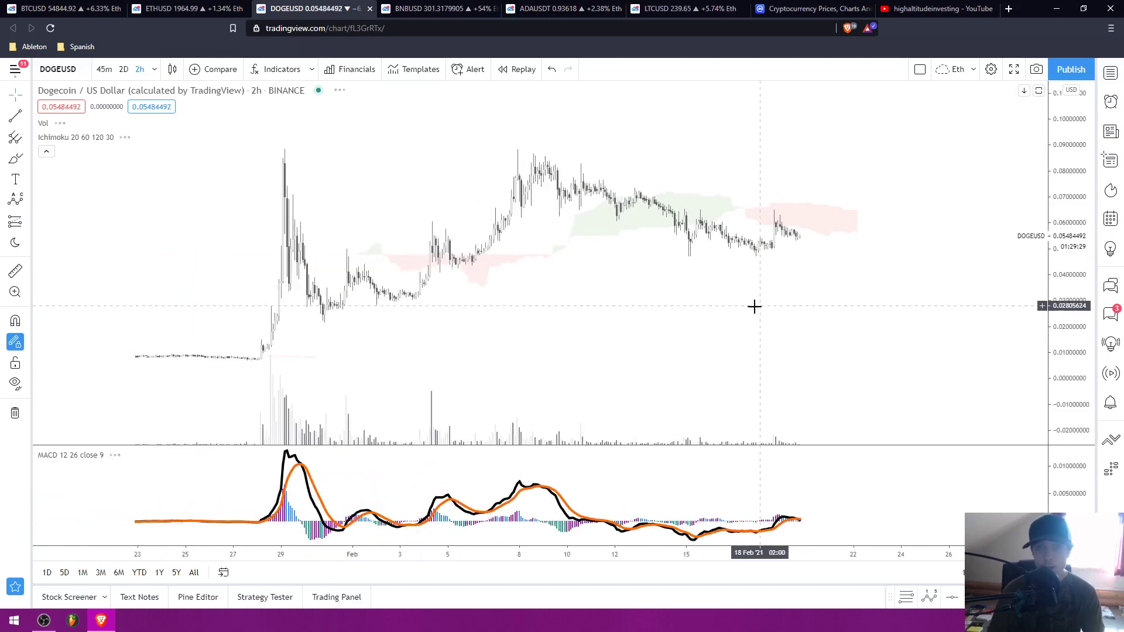
drag(753, 306, 678, 321)
scroll(676, 310, up, 4)
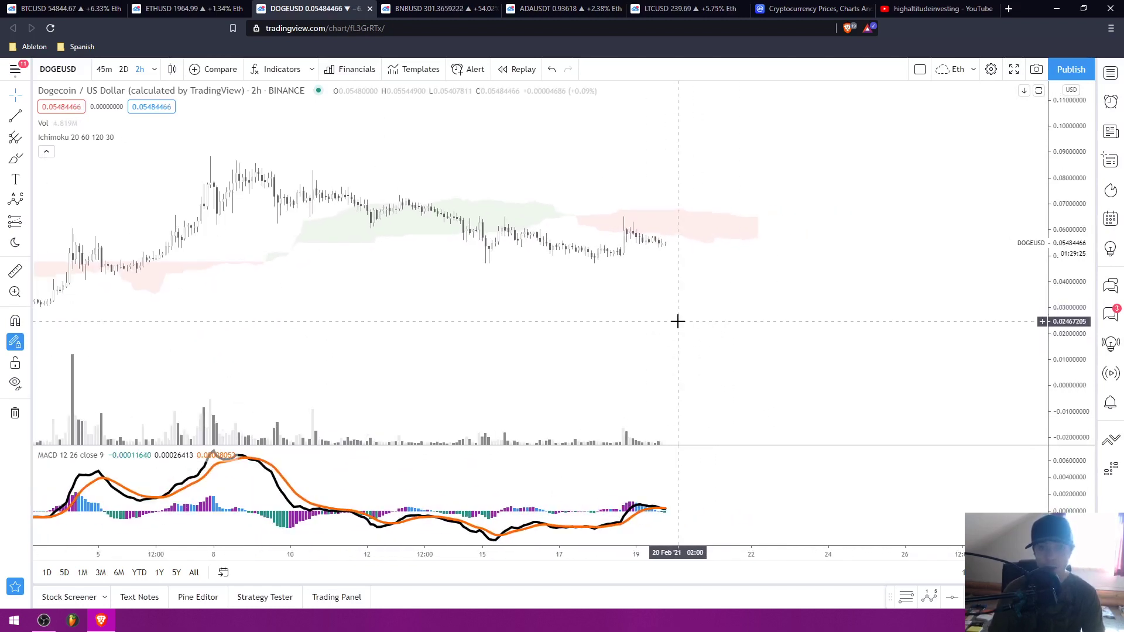
scroll(631, 291, down, 2)
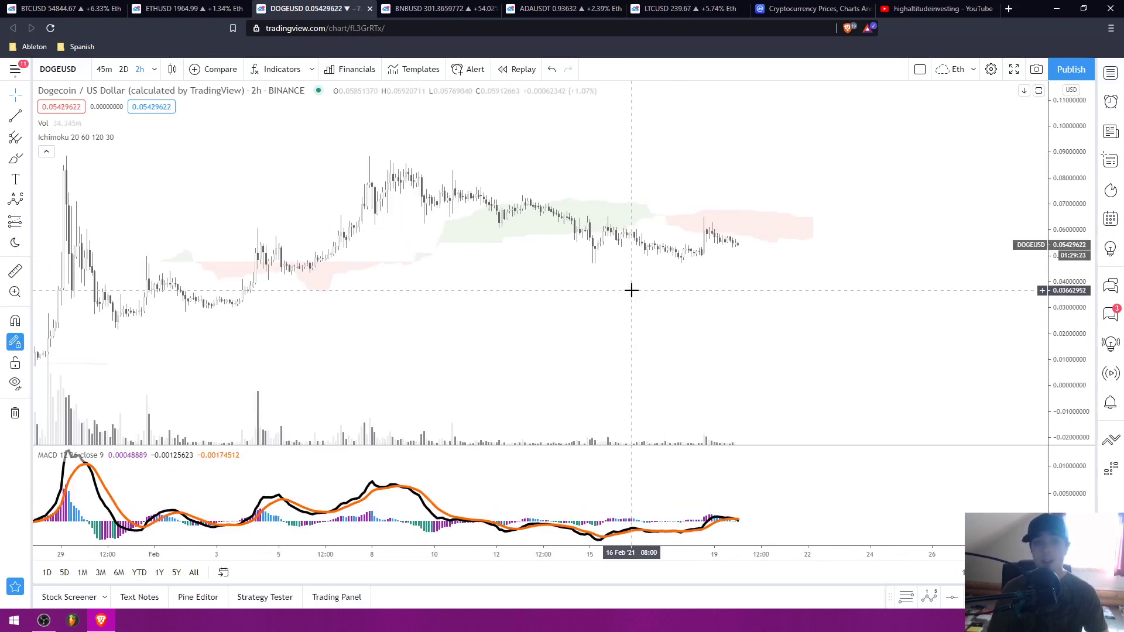
drag(631, 291, 617, 291)
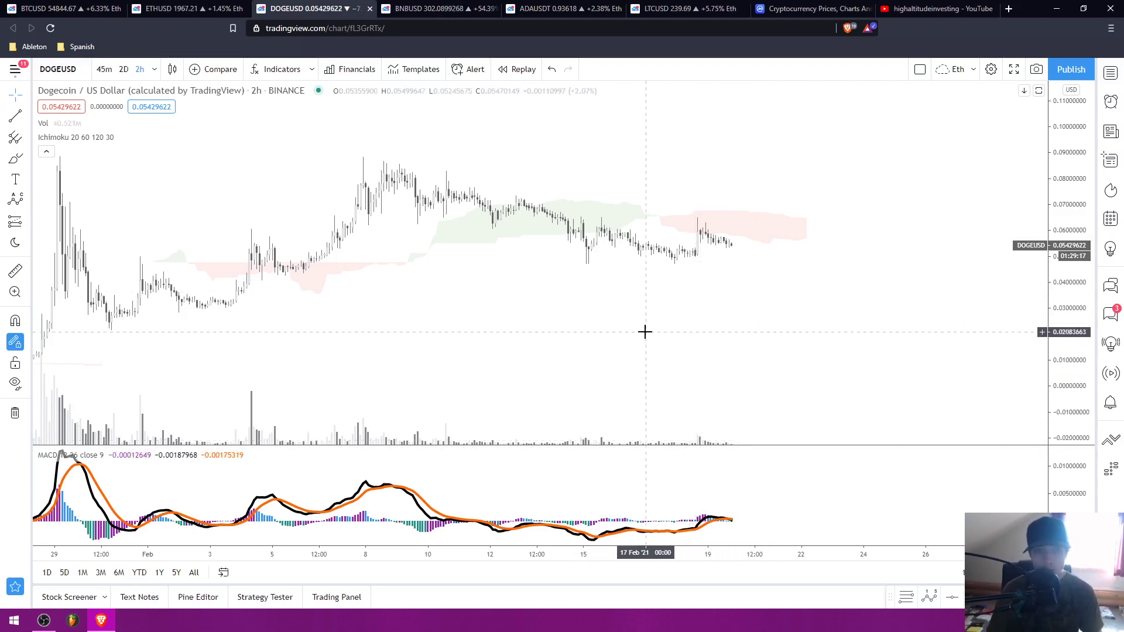
Glance at the BNBUSD chart and switch to CoinMarketCap to look through the top coins by market cap
click(436, 8)
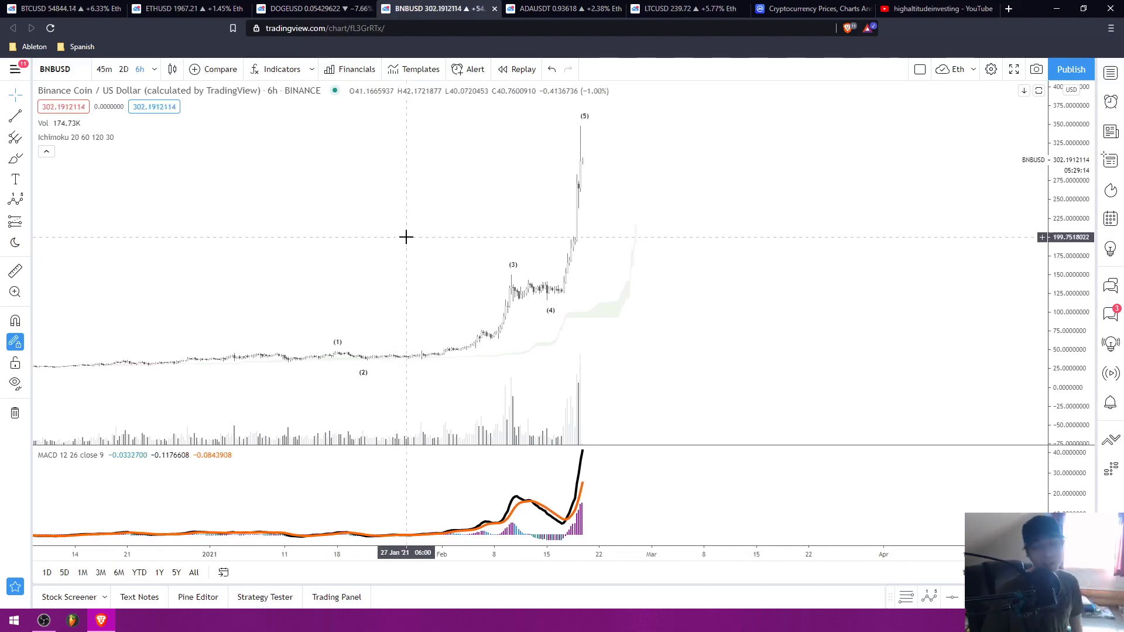
click(811, 8)
scroll(544, 275, down, 20)
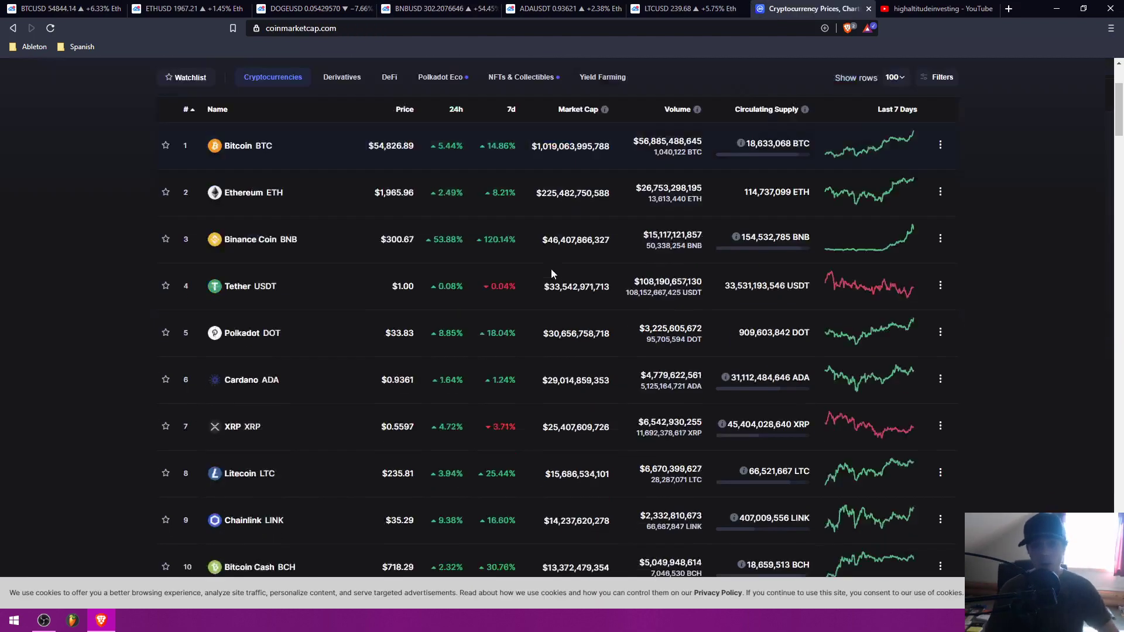
scroll(527, 282, up, 20)
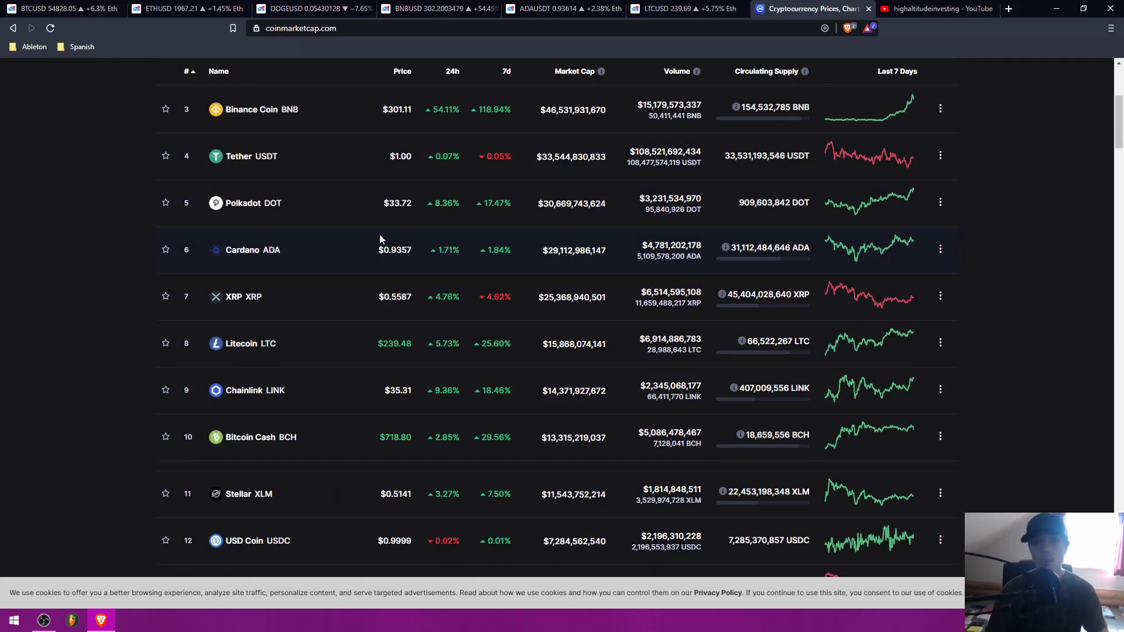
scroll(472, 255, up, 5)
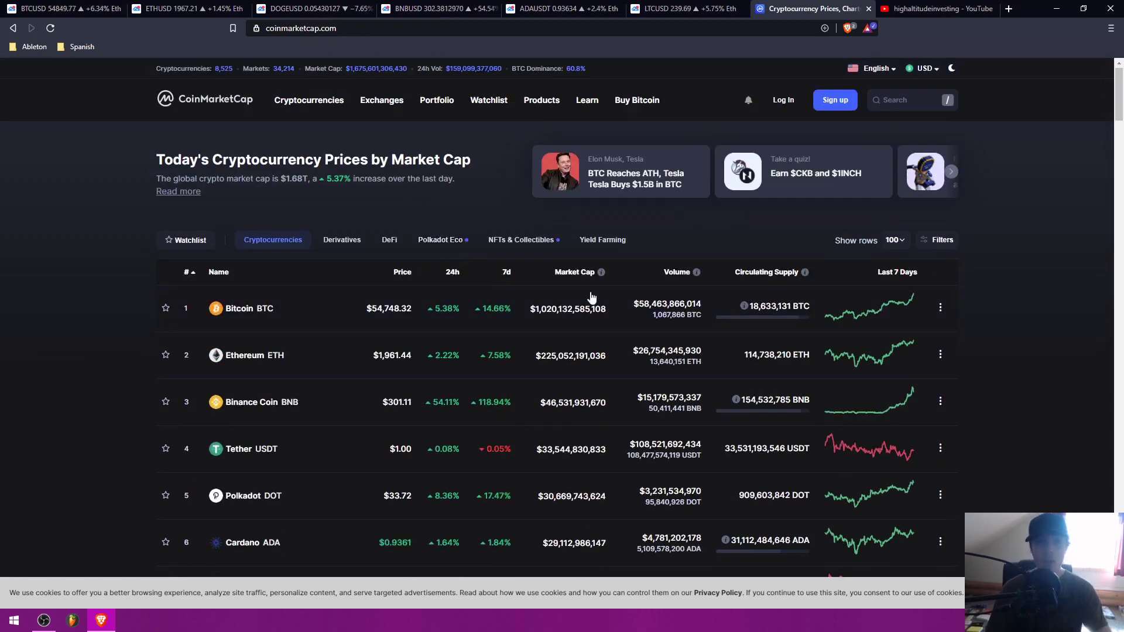
Sort the cryptocurrency list by 24-hour change, highest first, and look through the biggest gainers
click(452, 271)
scroll(500, 266, down, 3)
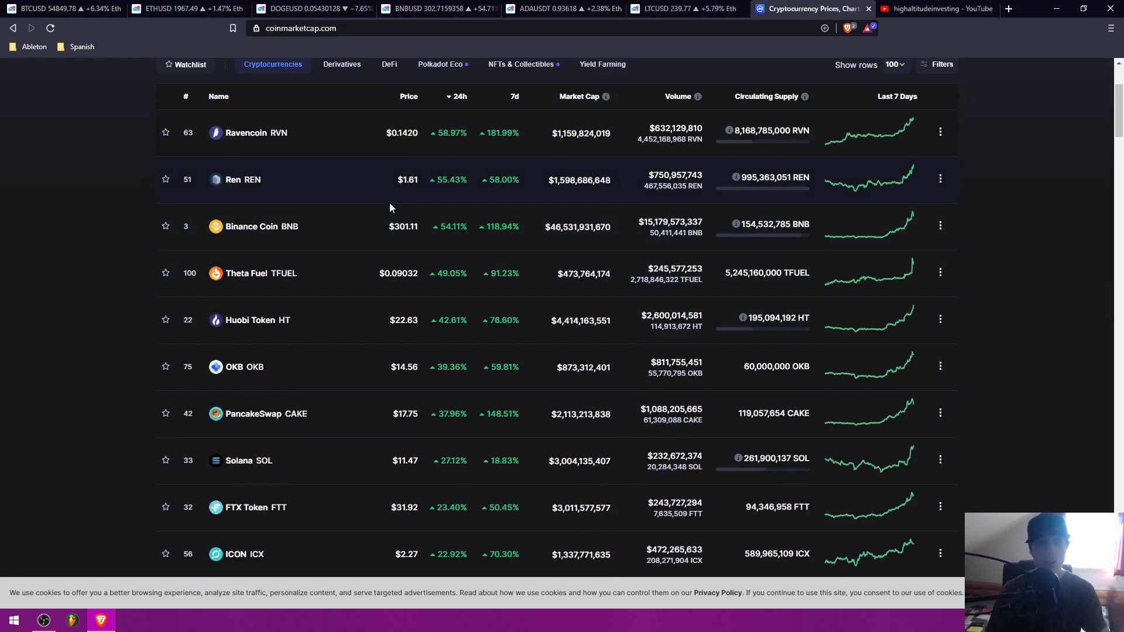
scroll(351, 270, down, 2)
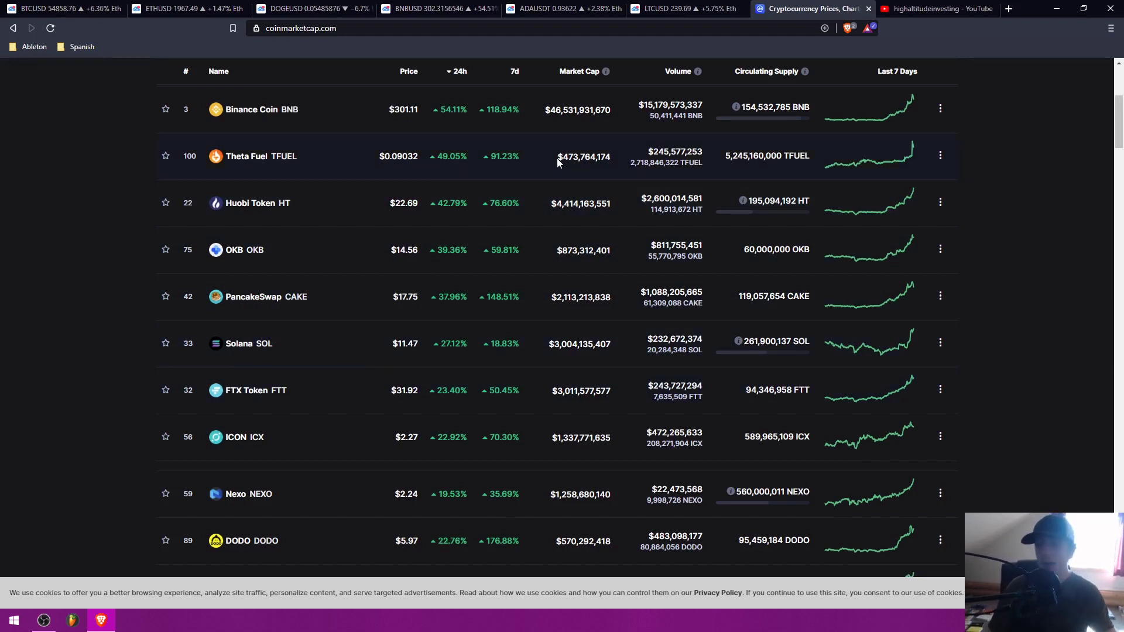
Check the ETHUSD and ADAUSDT charts briefly and return to the CoinMarketCap list of 24-hour gainers
click(189, 5)
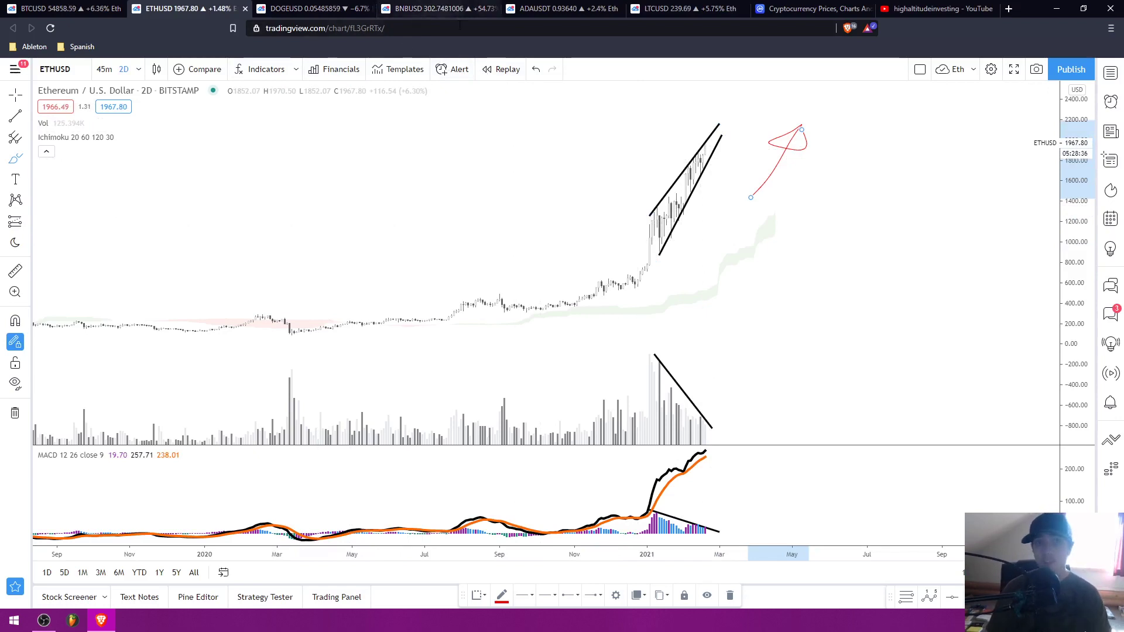
click(721, 7)
click(567, 7)
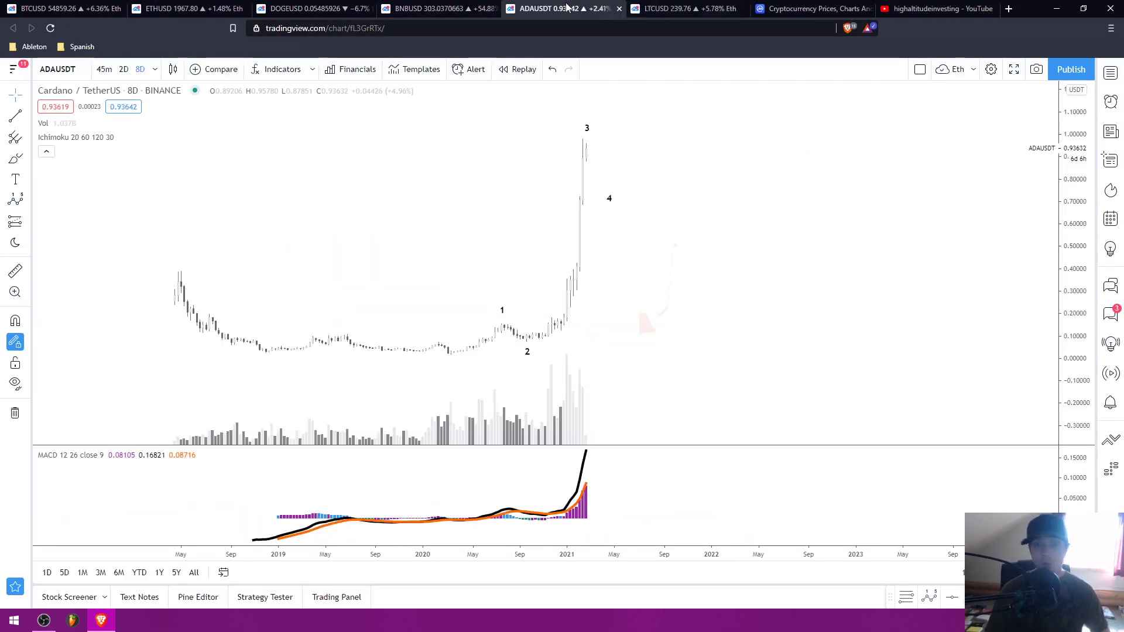
click(811, 8)
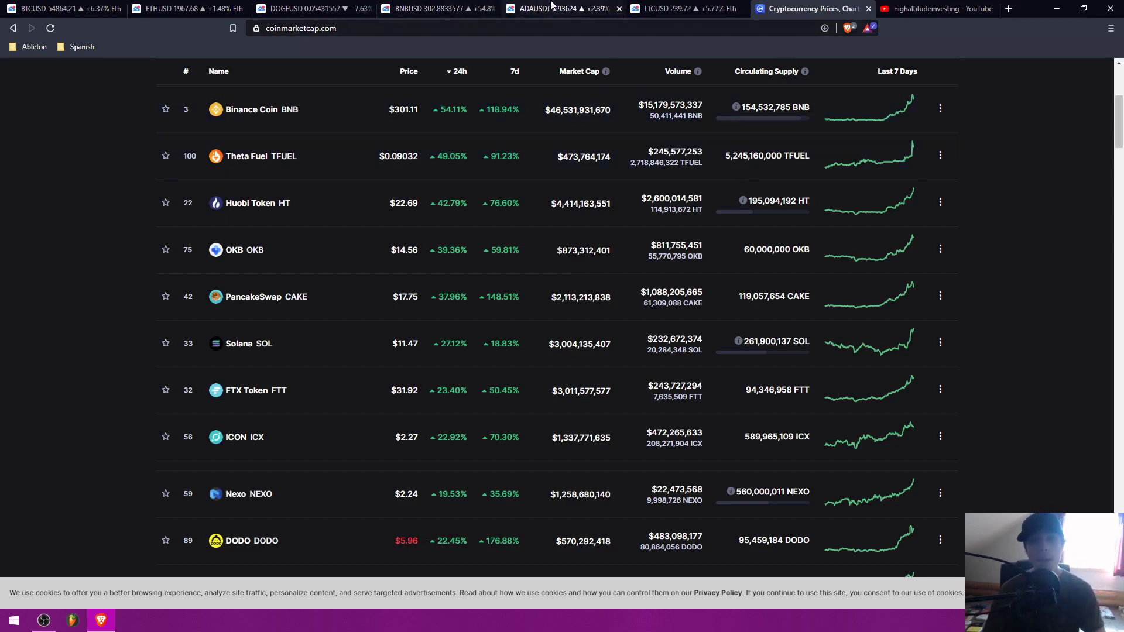
Open the 8-day ADAUSDT chart and examine its price history from 2018 around the wave labels 1 to 4
click(568, 8)
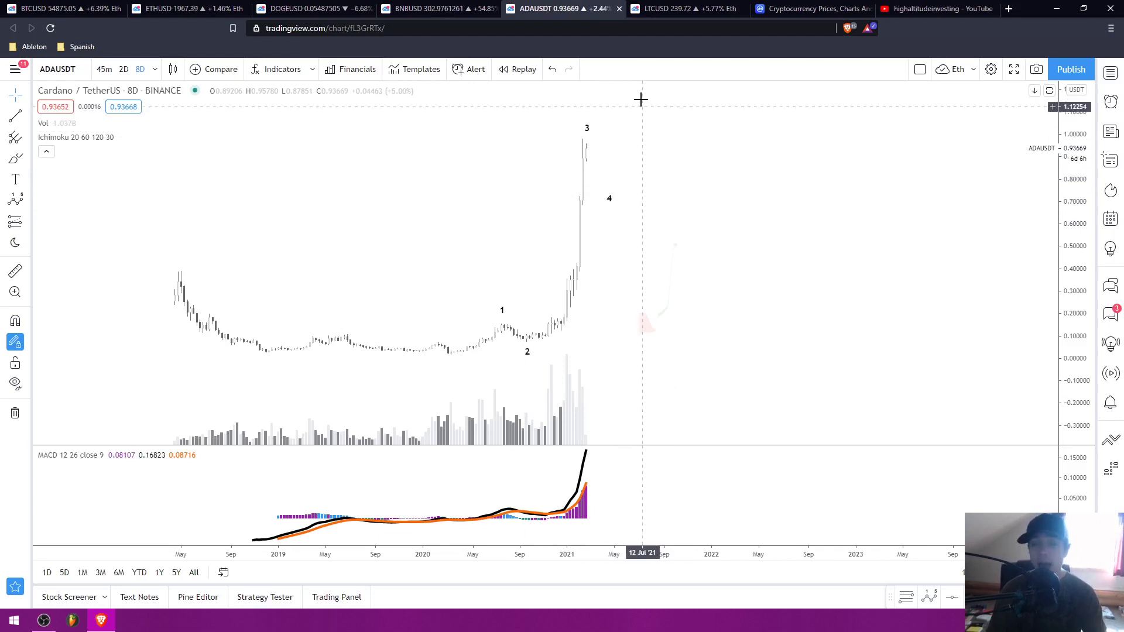
scroll(679, 128, up, 5)
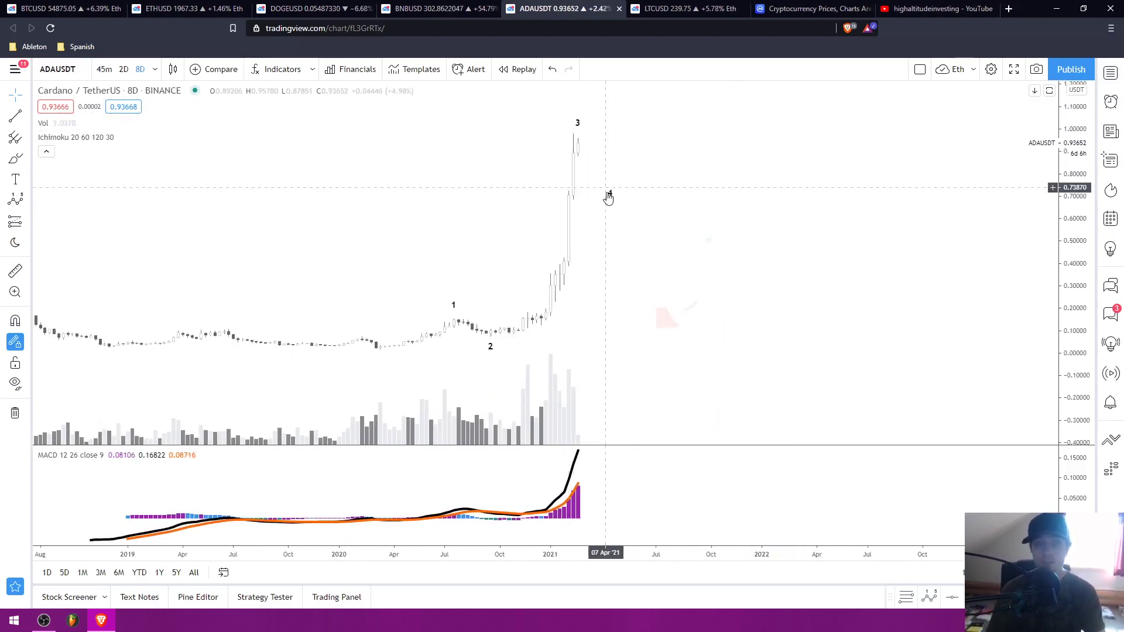
drag(654, 223, 672, 213)
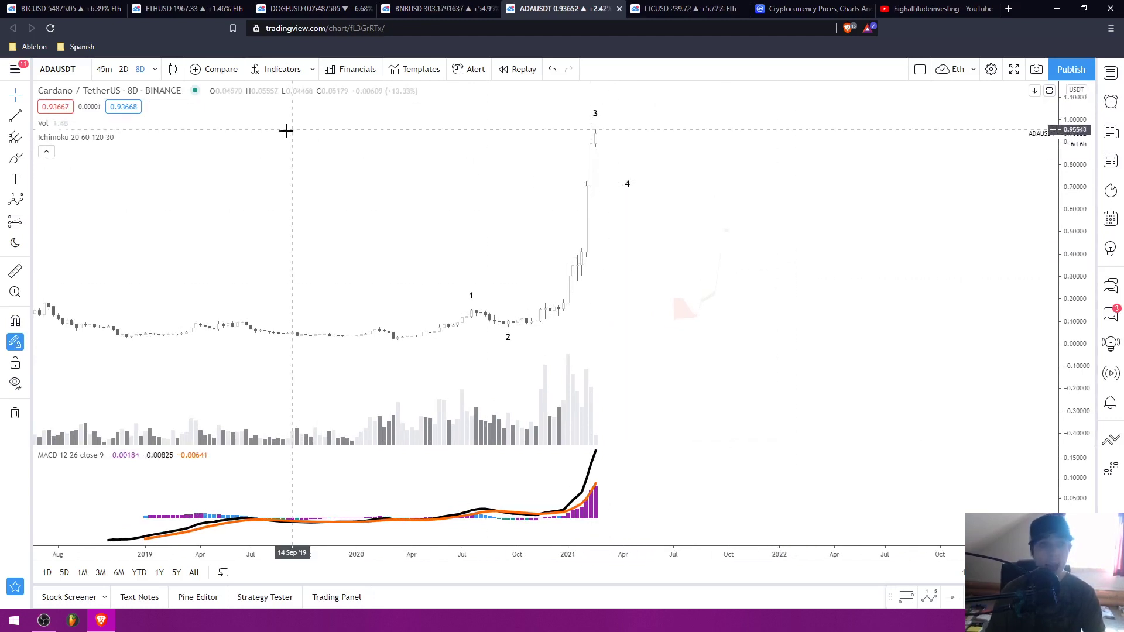
drag(646, 142, 920, 135)
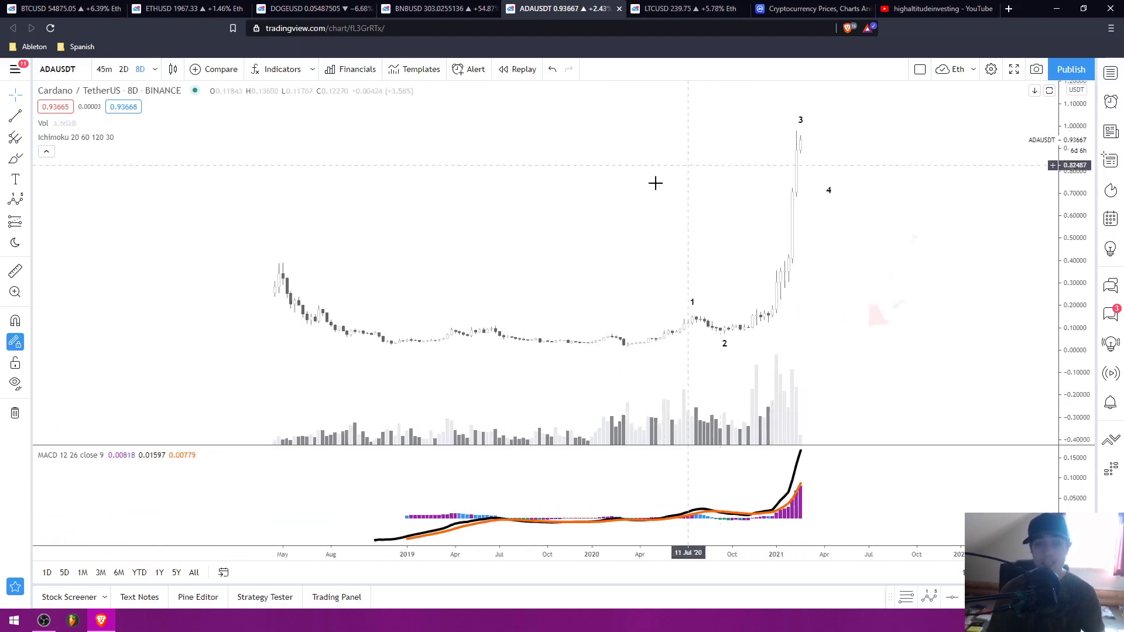
drag(655, 181, 569, 175)
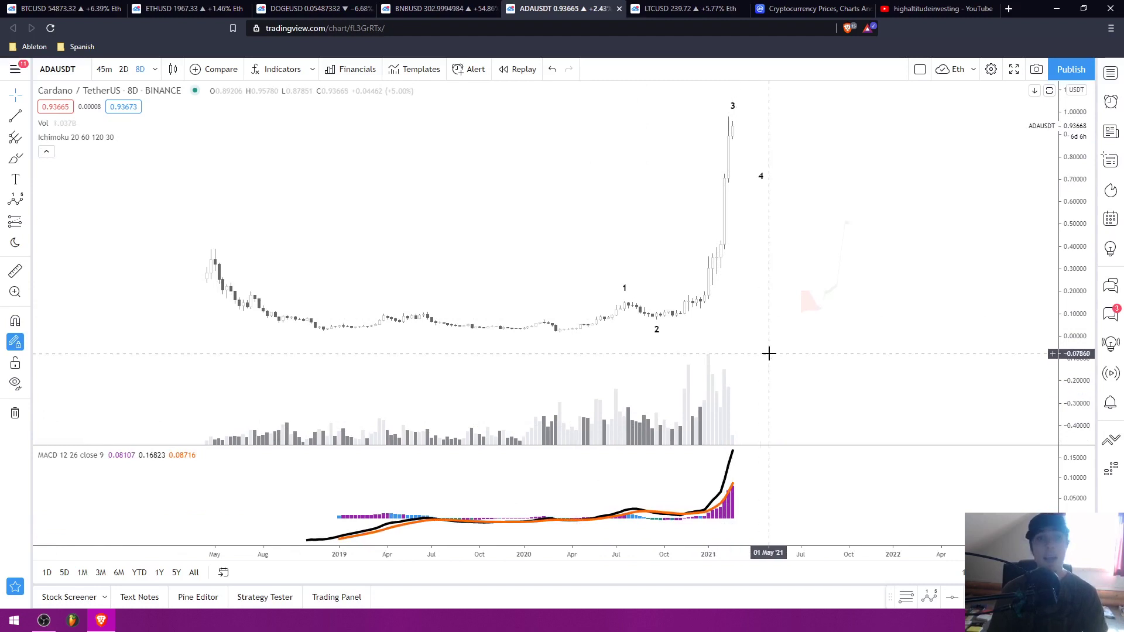
drag(761, 355, 757, 357)
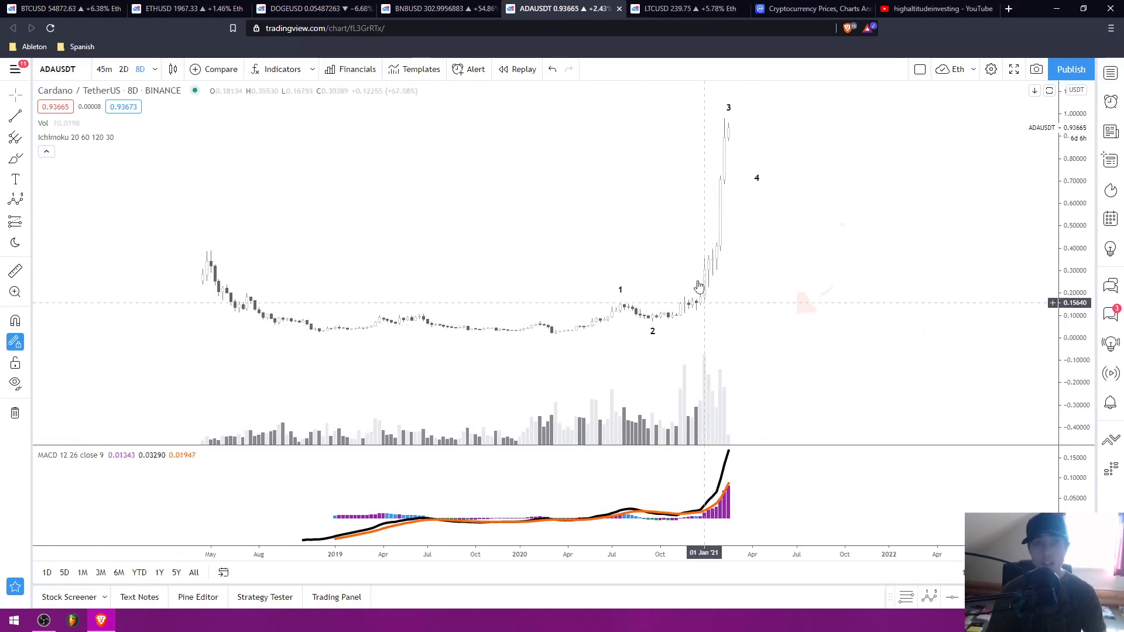
Open the 6-hour BNBUSD chart and examine the February rally up to the wave 5 peak
click(445, 8)
drag(501, 167, 539, 275)
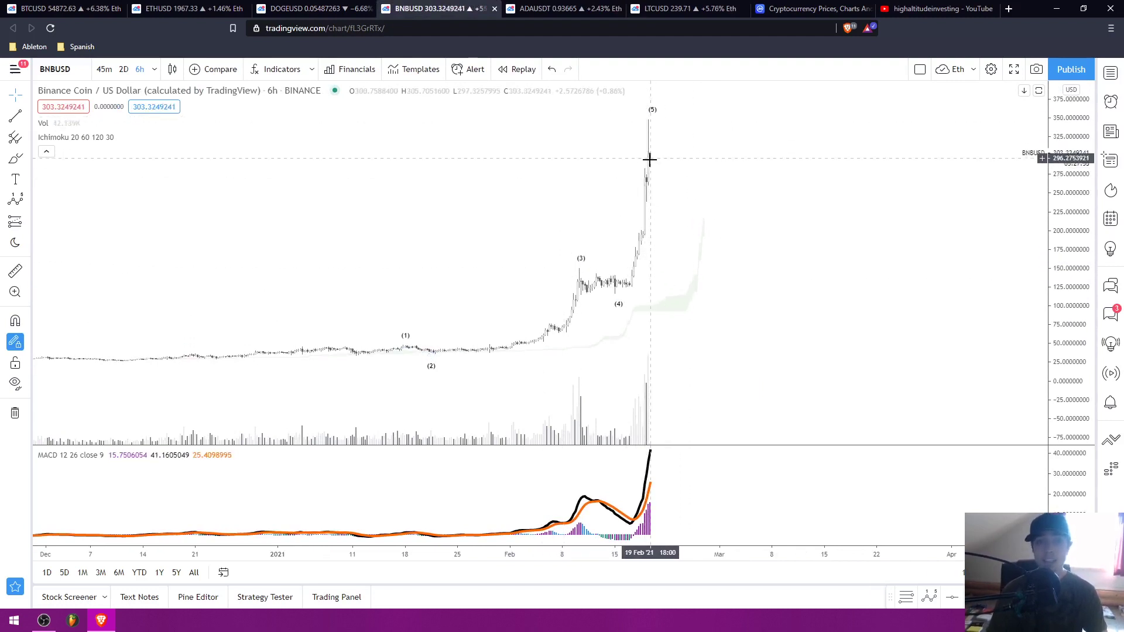
scroll(728, 165, left, 1)
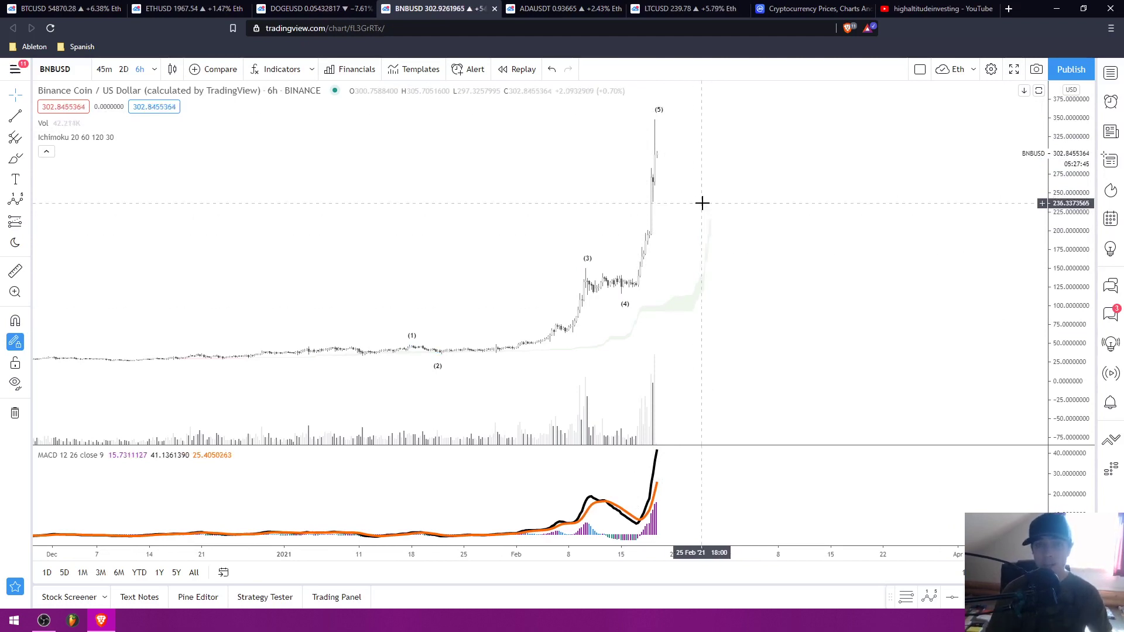
Open the LTCUSD chart on the 6-hour interval and view its price action since August 2020
click(669, 7)
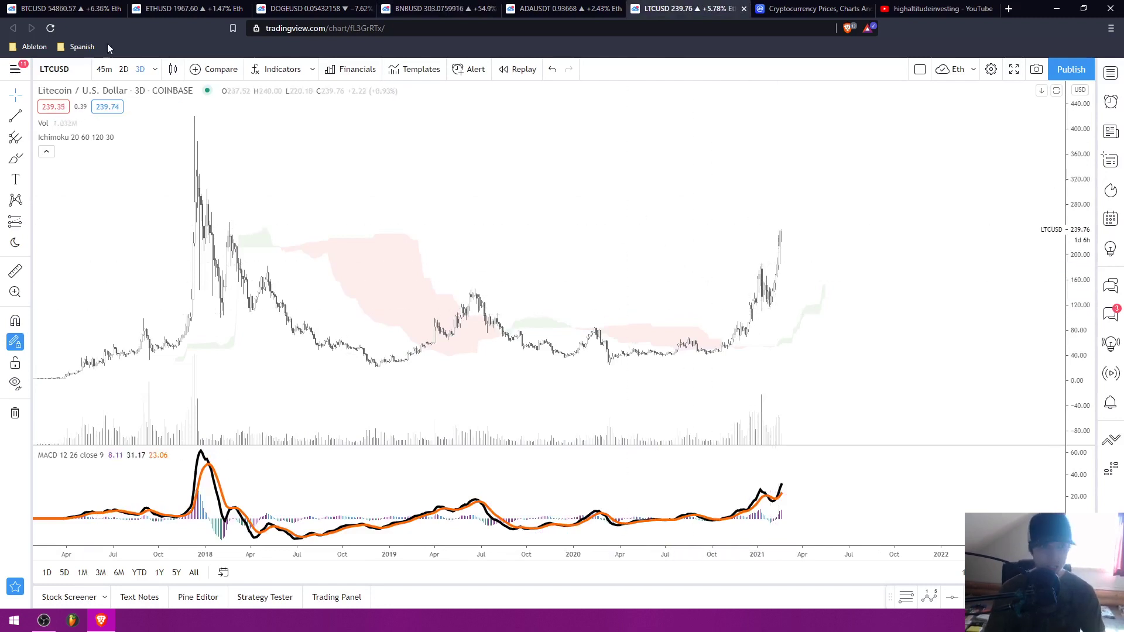
click(125, 69)
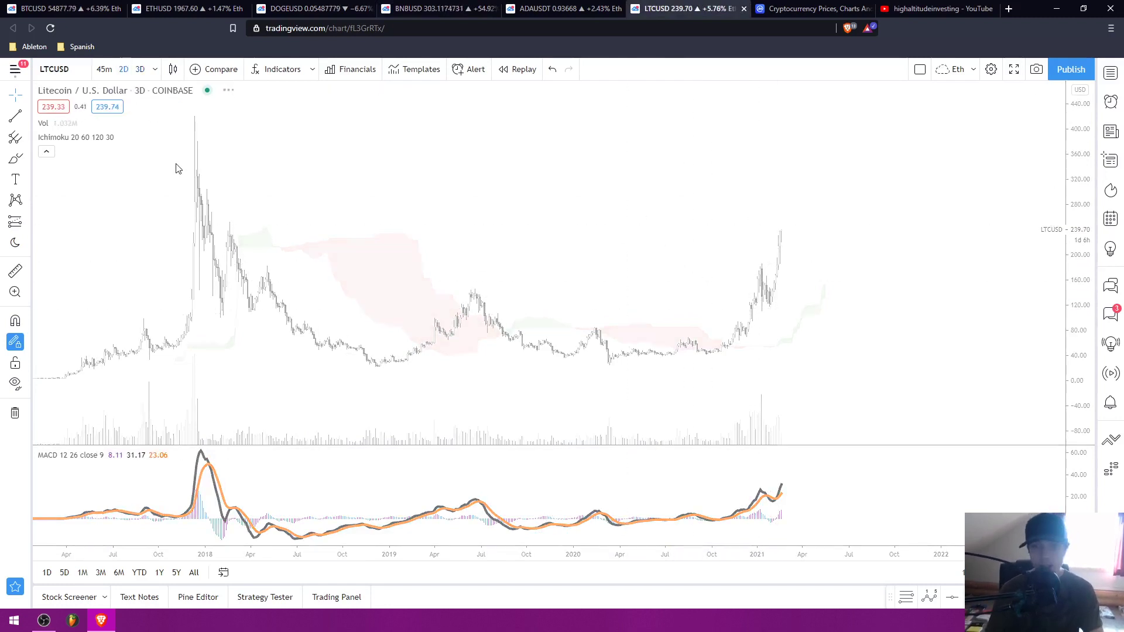
click(155, 71)
click(176, 394)
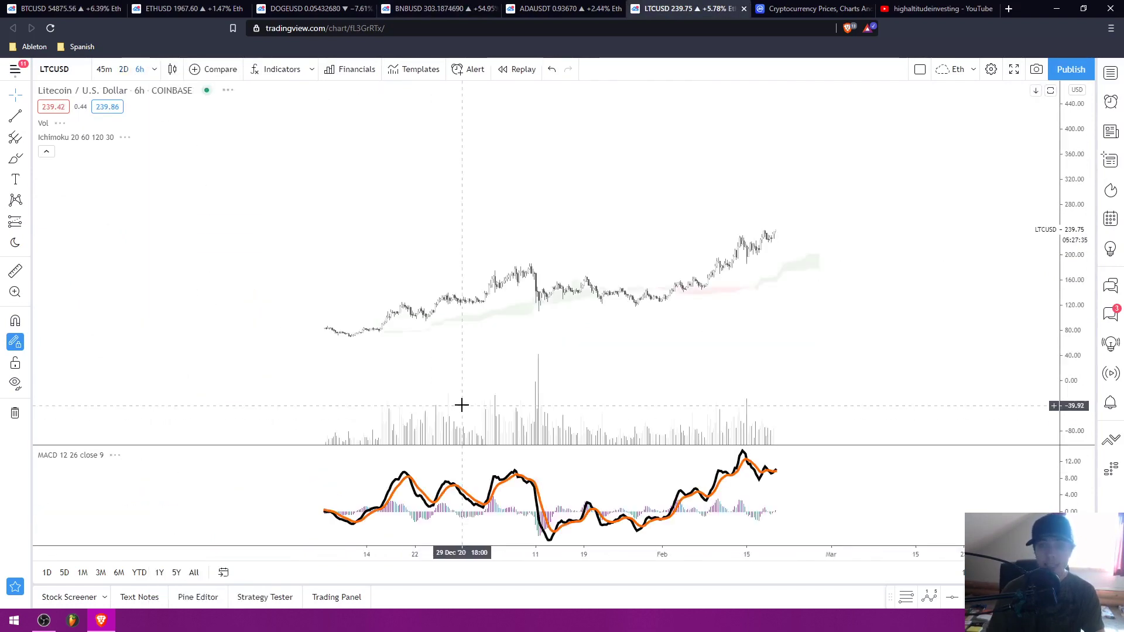
scroll(461, 405, down, 5)
drag(1078, 193, 1075, 174)
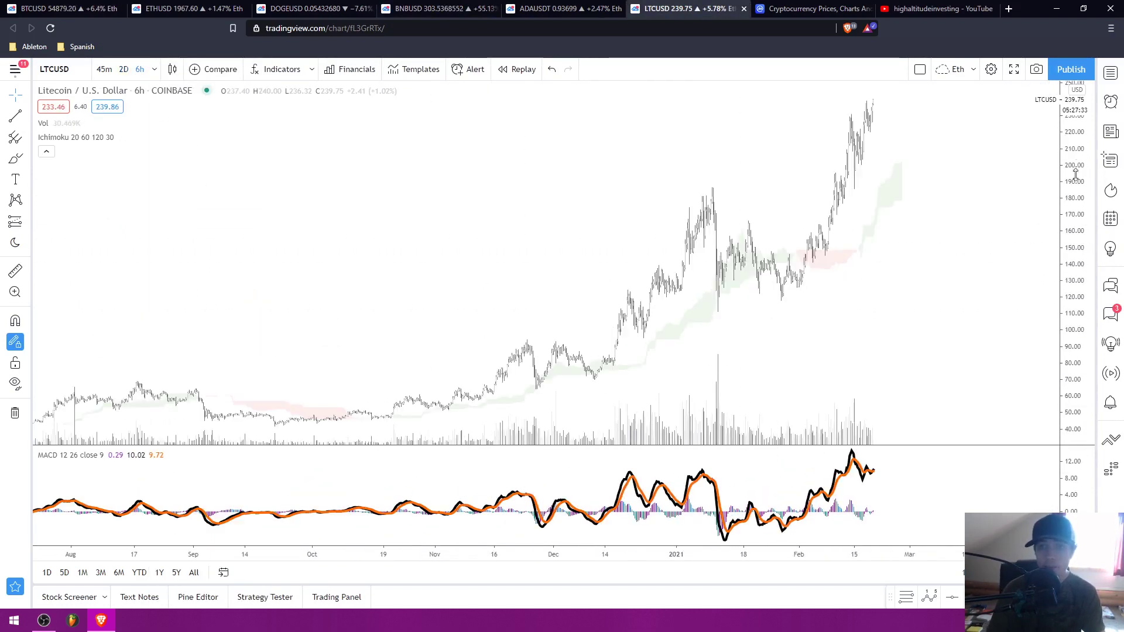
Set the LTCUSD chart to the 12-hour interval and frame the rally from September 2020 to February 2021
click(154, 69)
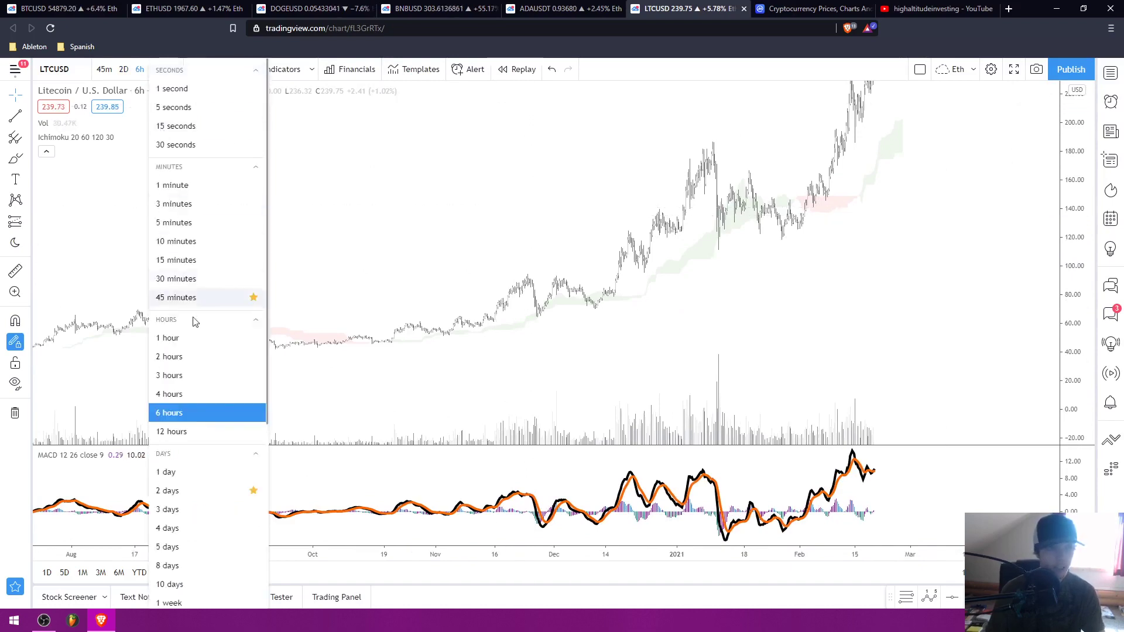
click(193, 431)
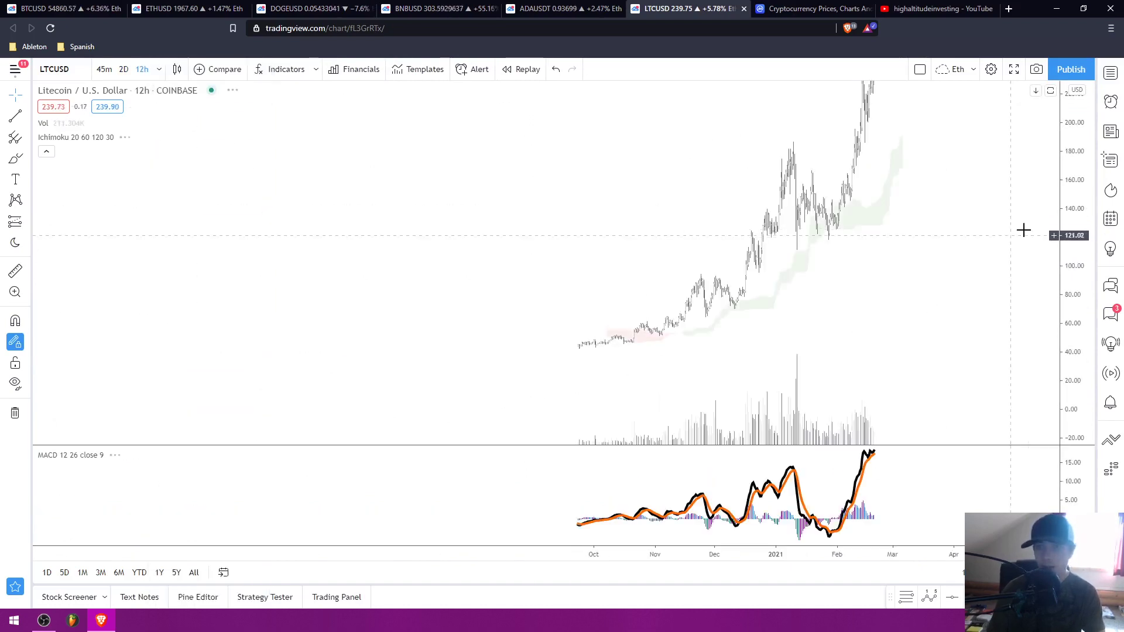
scroll(840, 331, up, 5)
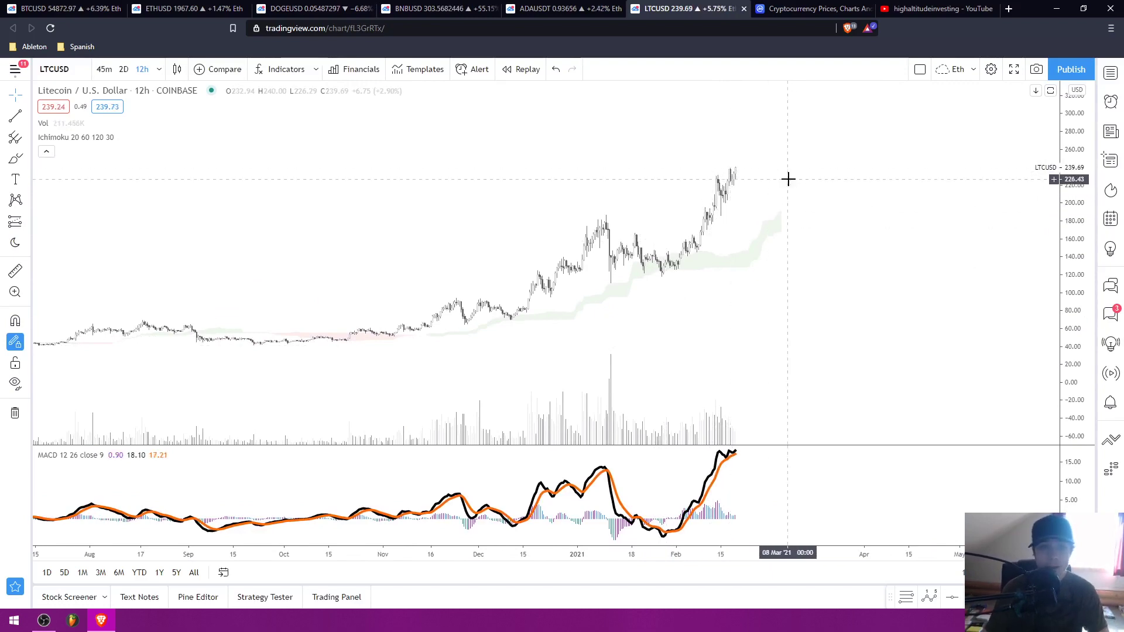
scroll(497, 210, down, 2)
scroll(489, 218, up, 2)
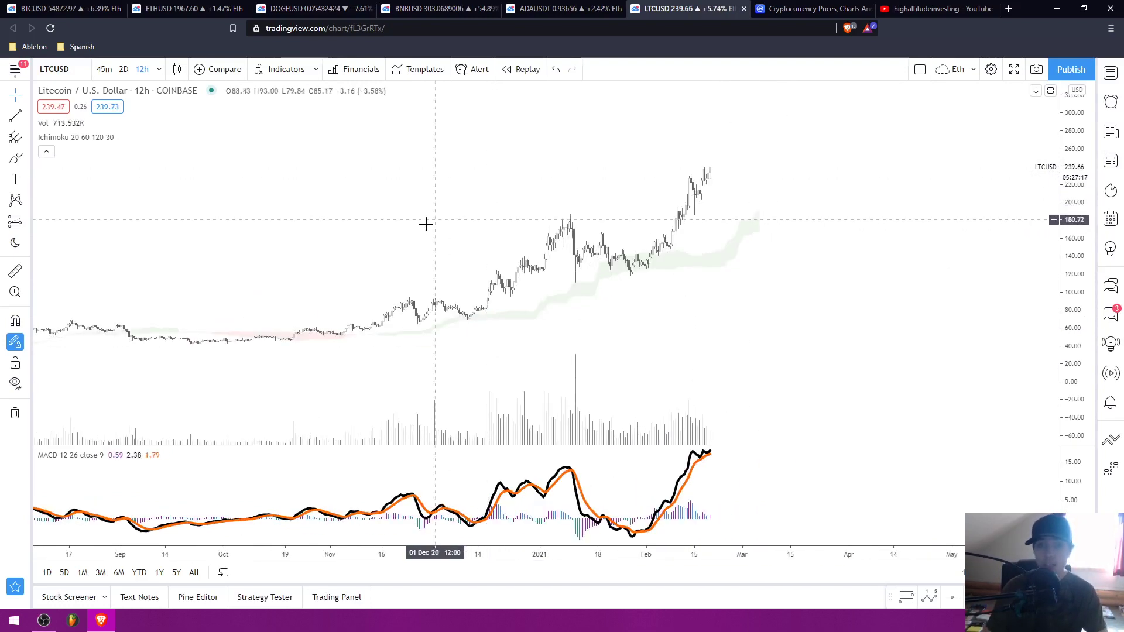
scroll(419, 231, up, 1)
drag(317, 291, 306, 299)
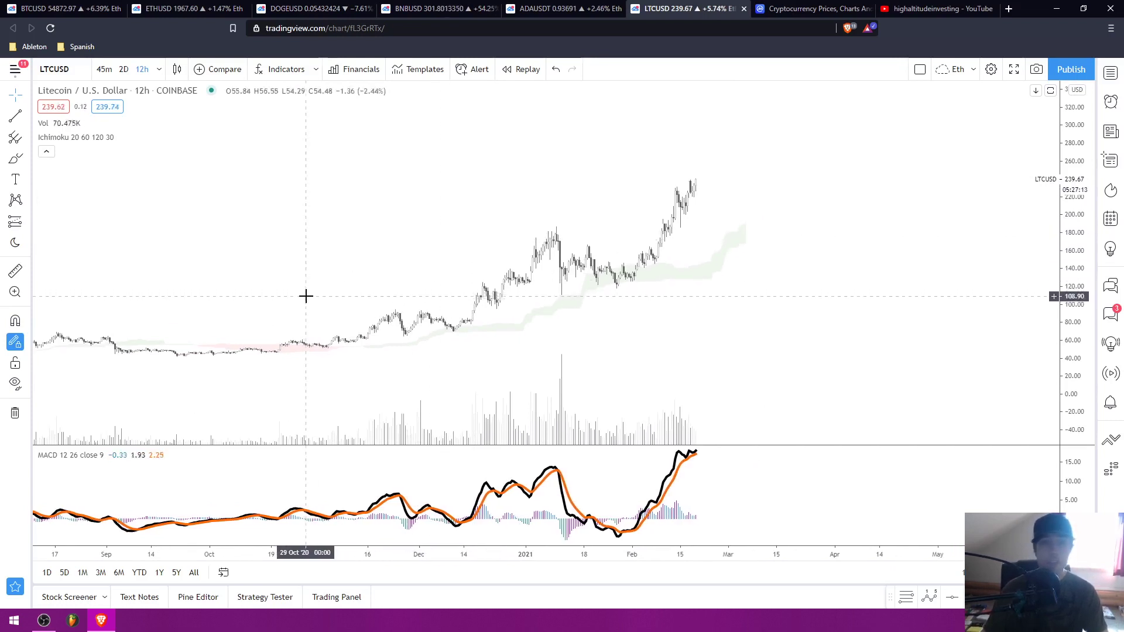
Place an Elliott Impulse Wave (12345) on LTCUSD from the September low near 39, with 1 at 94.54, 2 at 63.85, 3 at 181.37 and 5 near 255
click(24, 203)
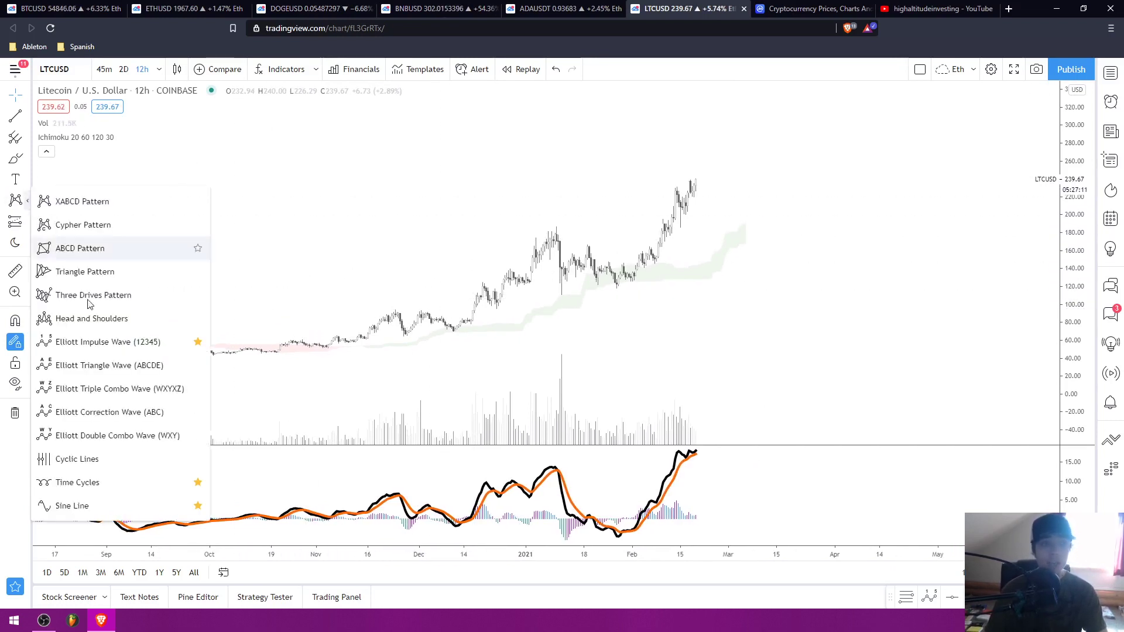
click(117, 340)
click(180, 358)
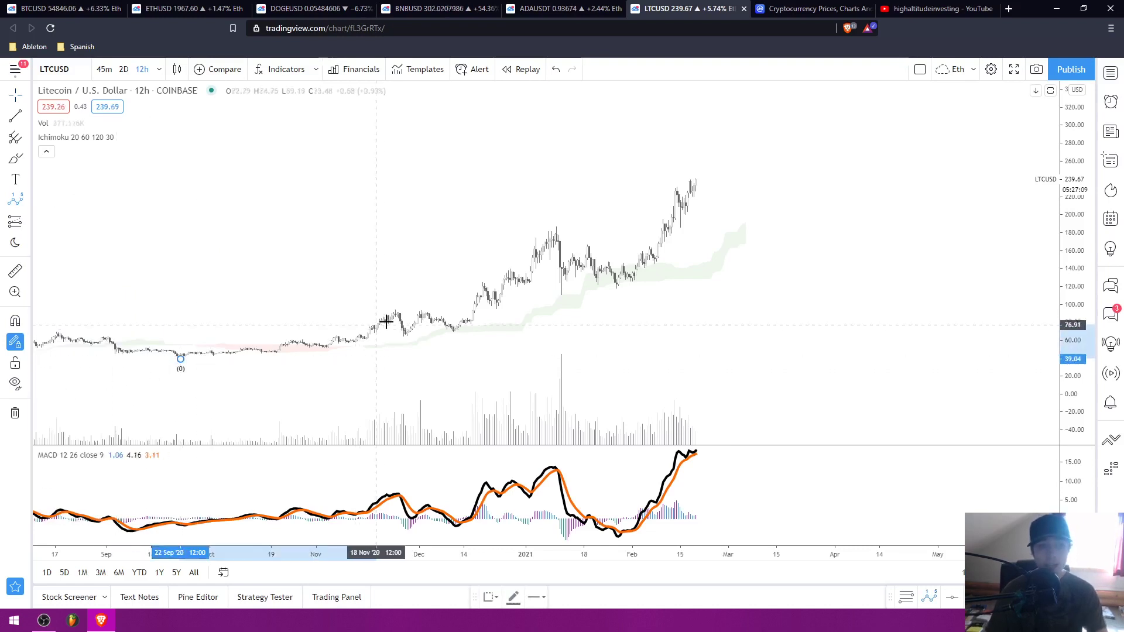
click(394, 309)
click(403, 336)
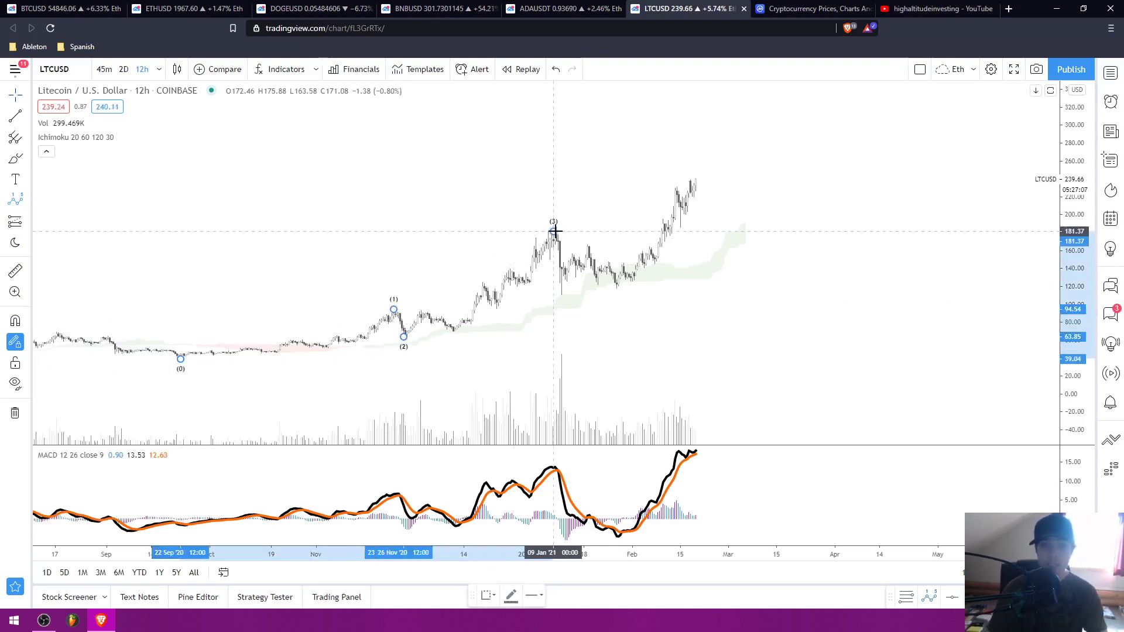
click(553, 231)
click(700, 166)
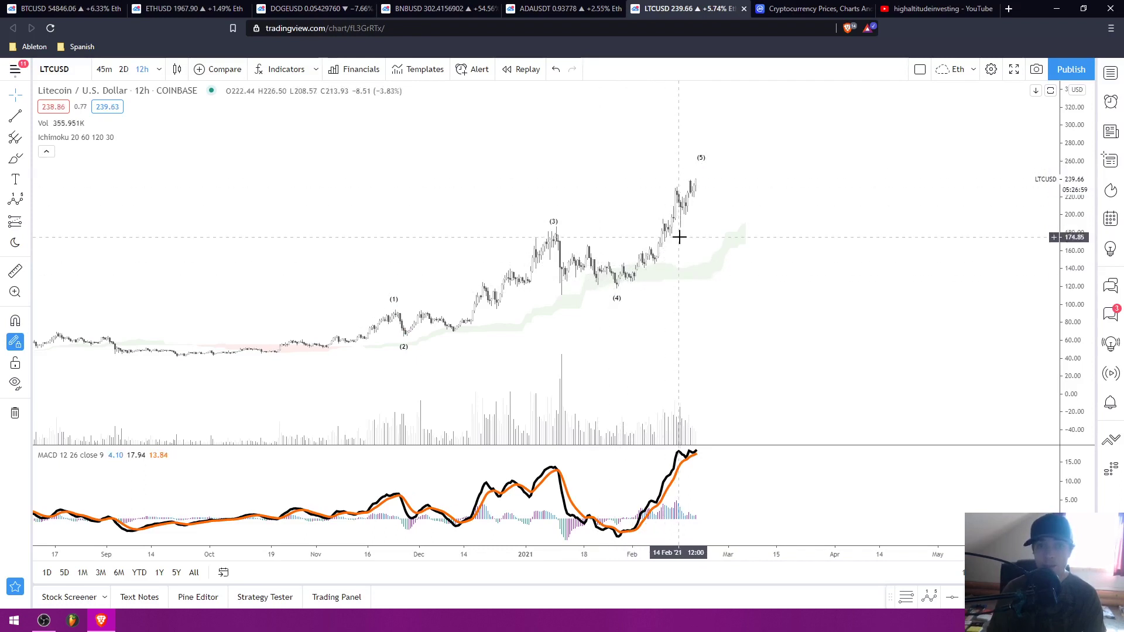
drag(699, 162, 702, 163)
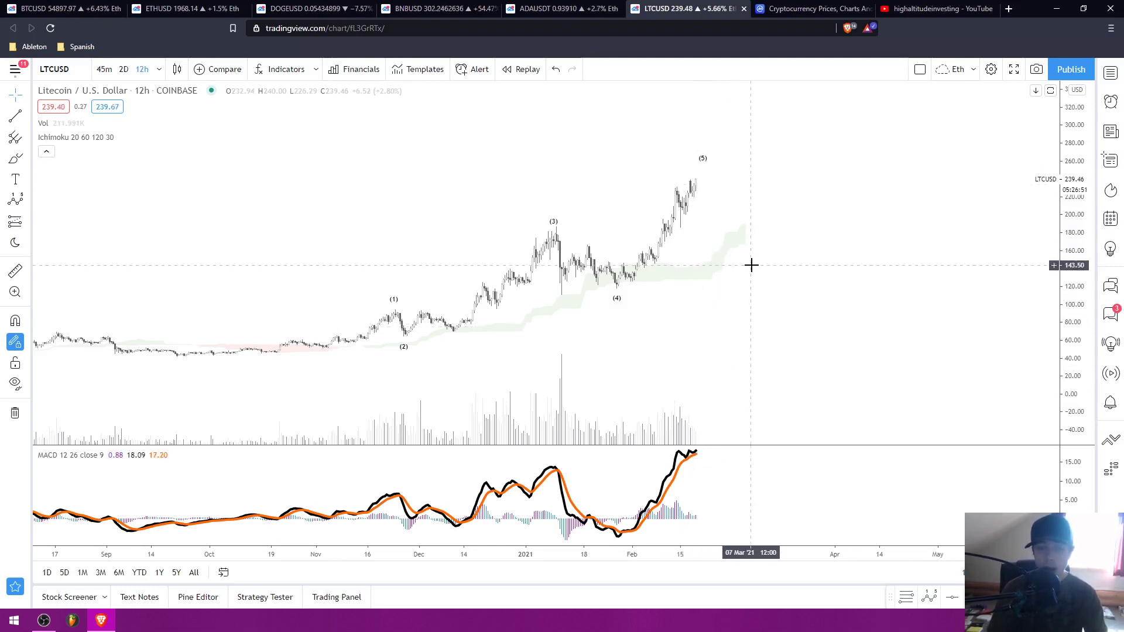
Sketch a red upward arrow with the Brush beside the LTCUSD price, from about 140 in early March to about 260 in late March
click(15, 158)
drag(738, 273, 799, 159)
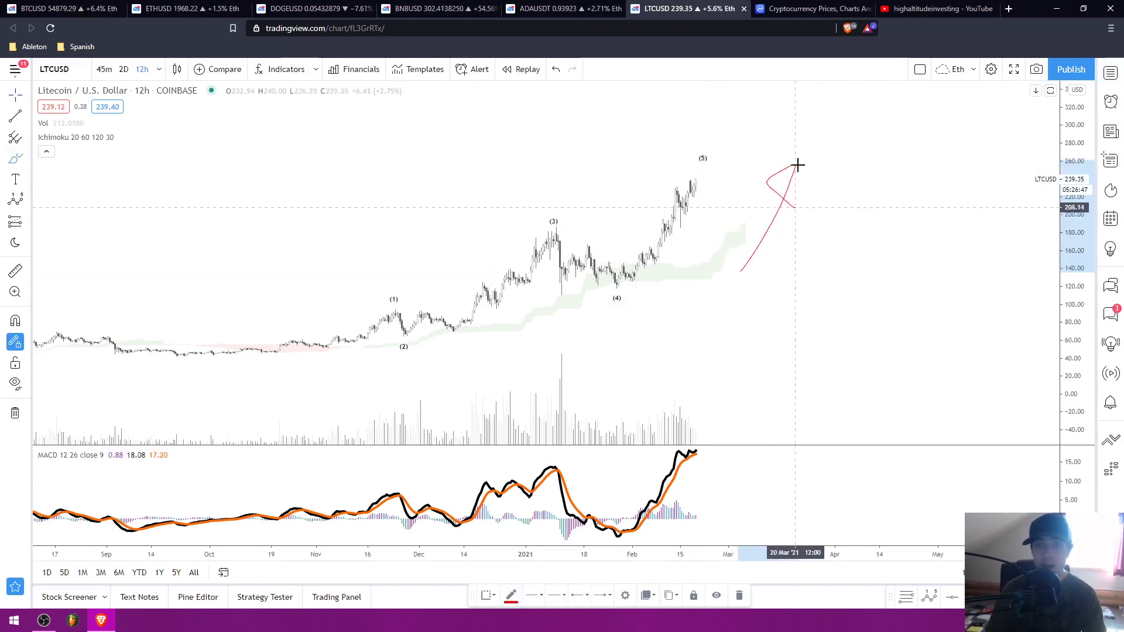
Search the symbols for QUAL, load the QUALCOMM INC (QCOM) chart and set it to the 8-day interval
click(69, 73)
text(QUAL)
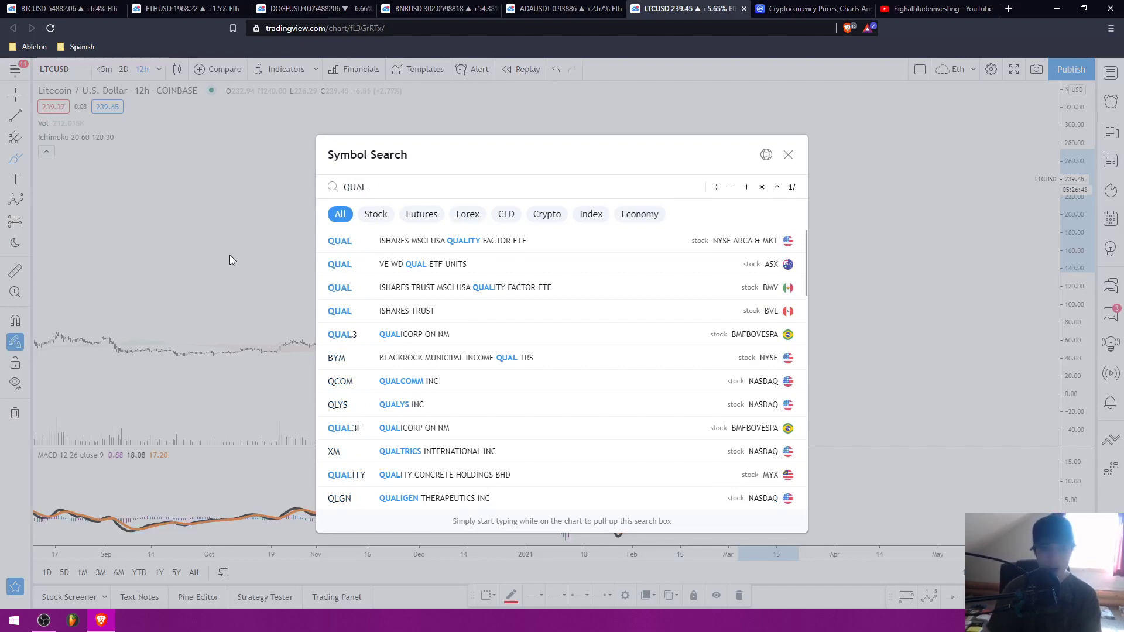
click(397, 380)
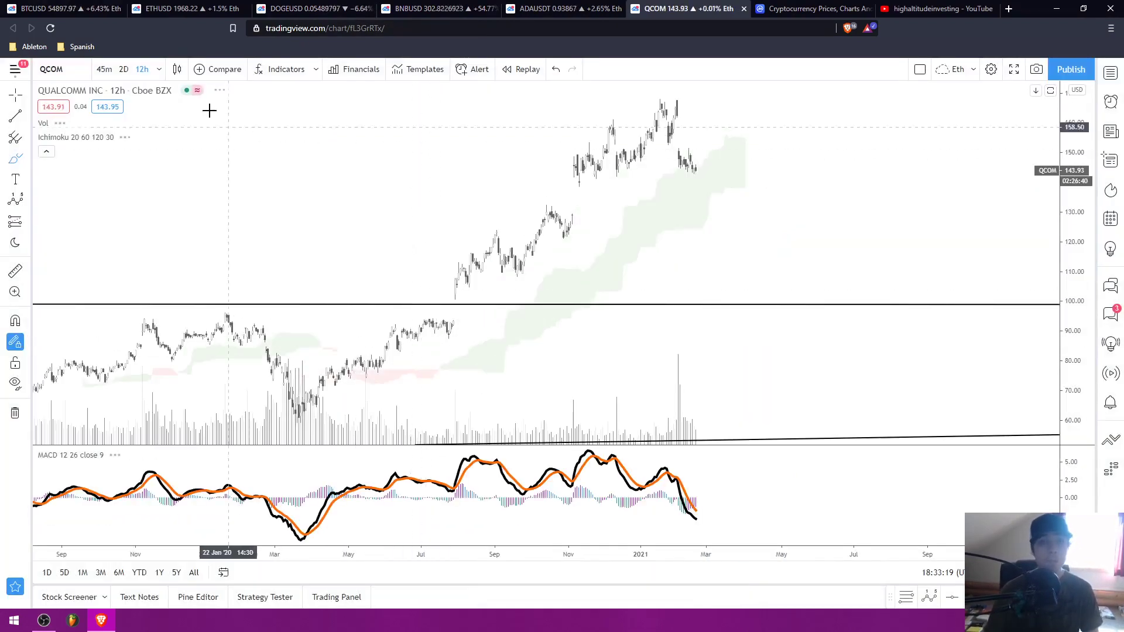
click(160, 69)
click(181, 565)
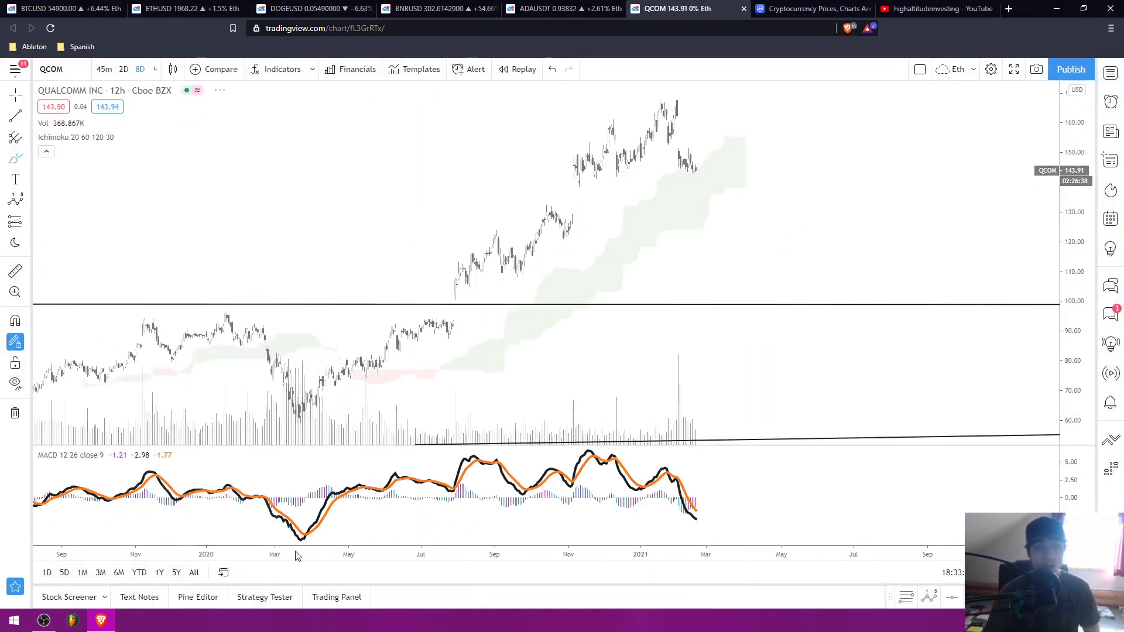
Set the QCOM chart to the 2-week interval and remove all of its drawings
scroll(421, 168, down, 3)
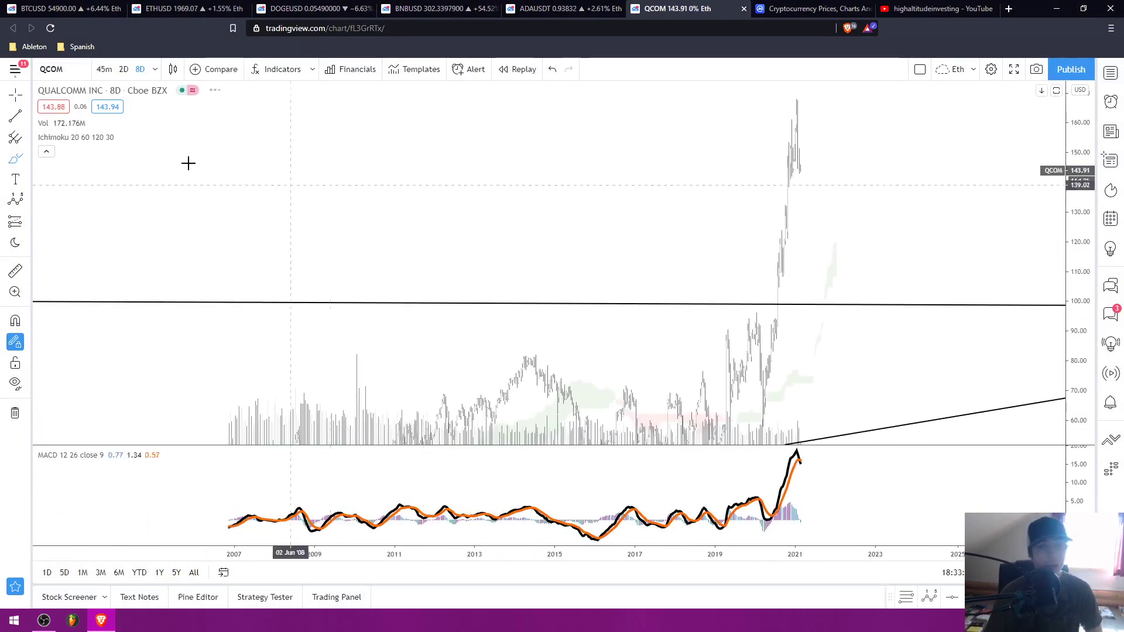
click(156, 69)
scroll(184, 574, down, 2)
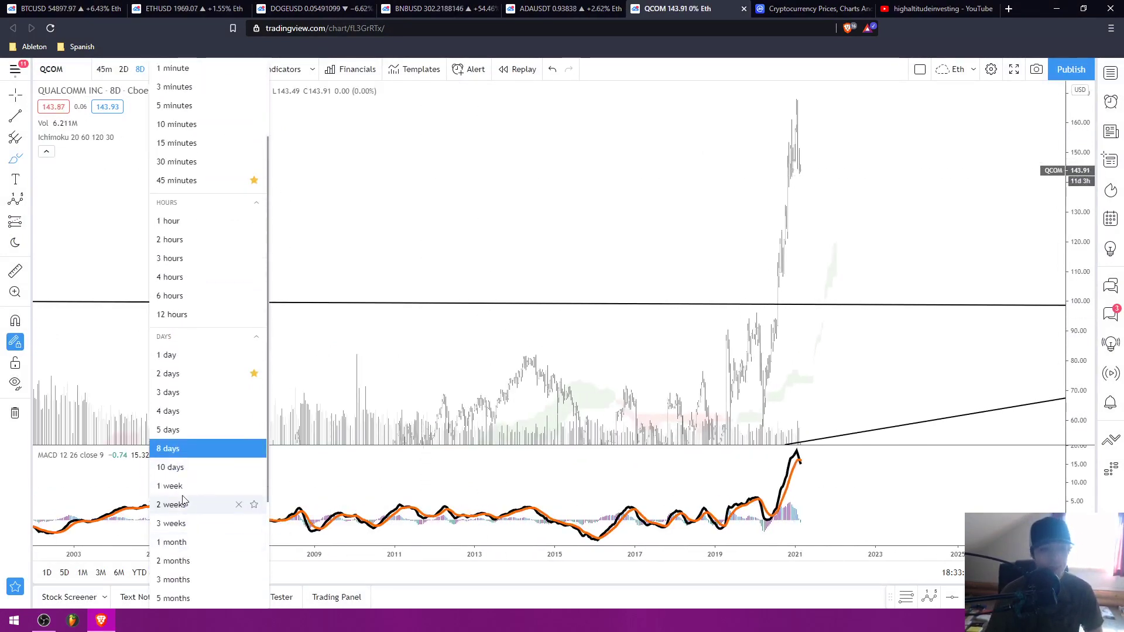
click(181, 502)
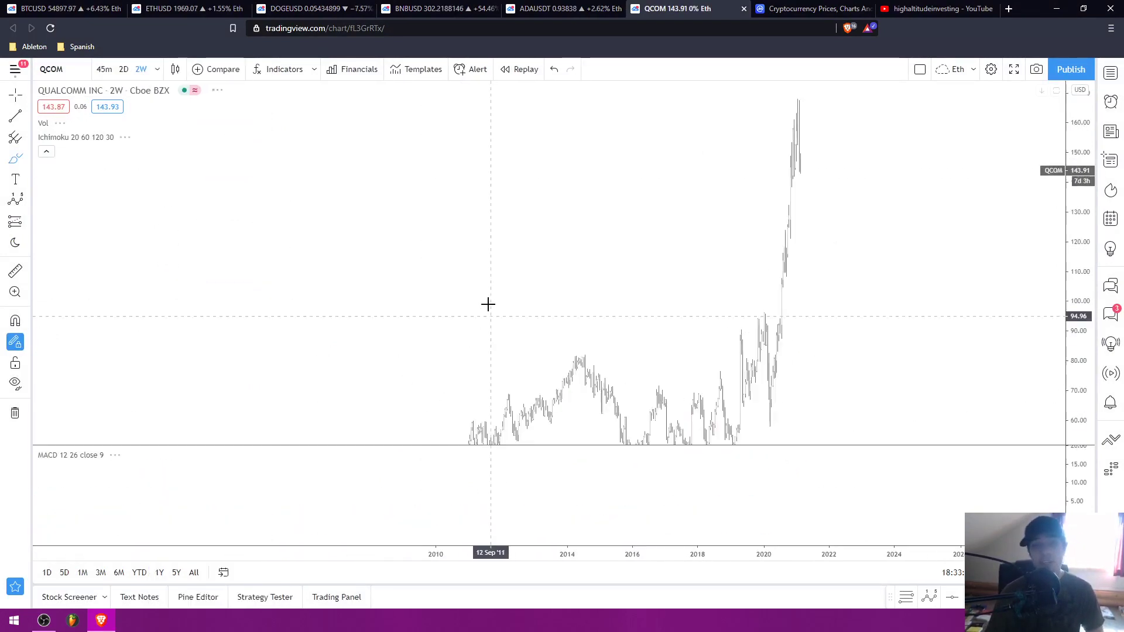
right_click(518, 262)
click(577, 479)
Examine the QCOM price and MACD history from the 2000 peak through the years up to 2017
drag(590, 219, 837, 82)
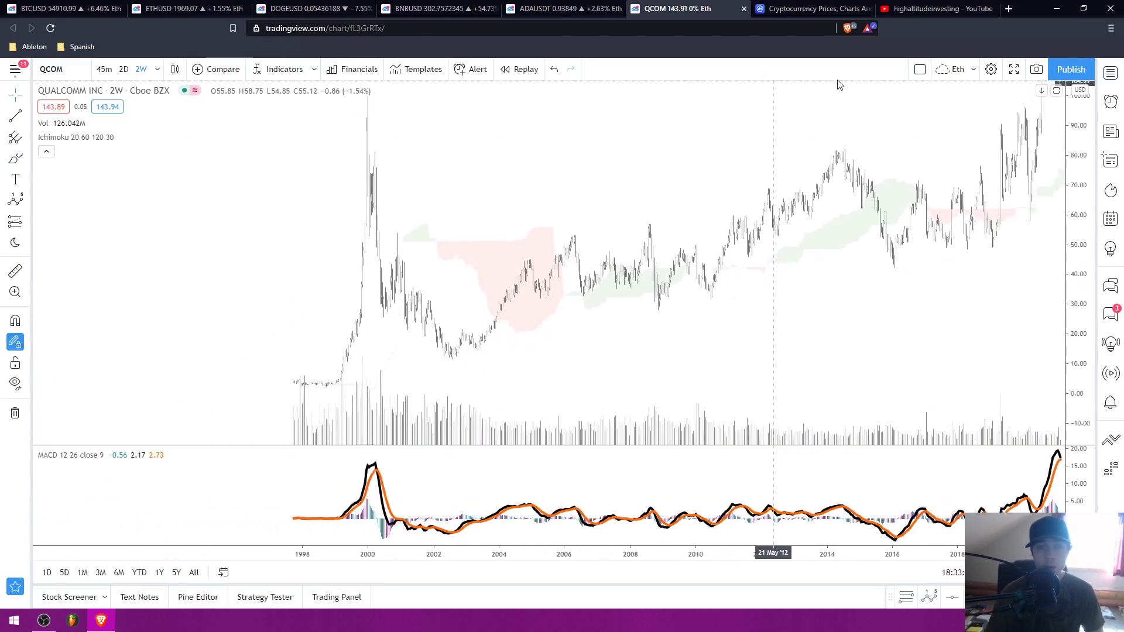
scroll(640, 226, up, 2)
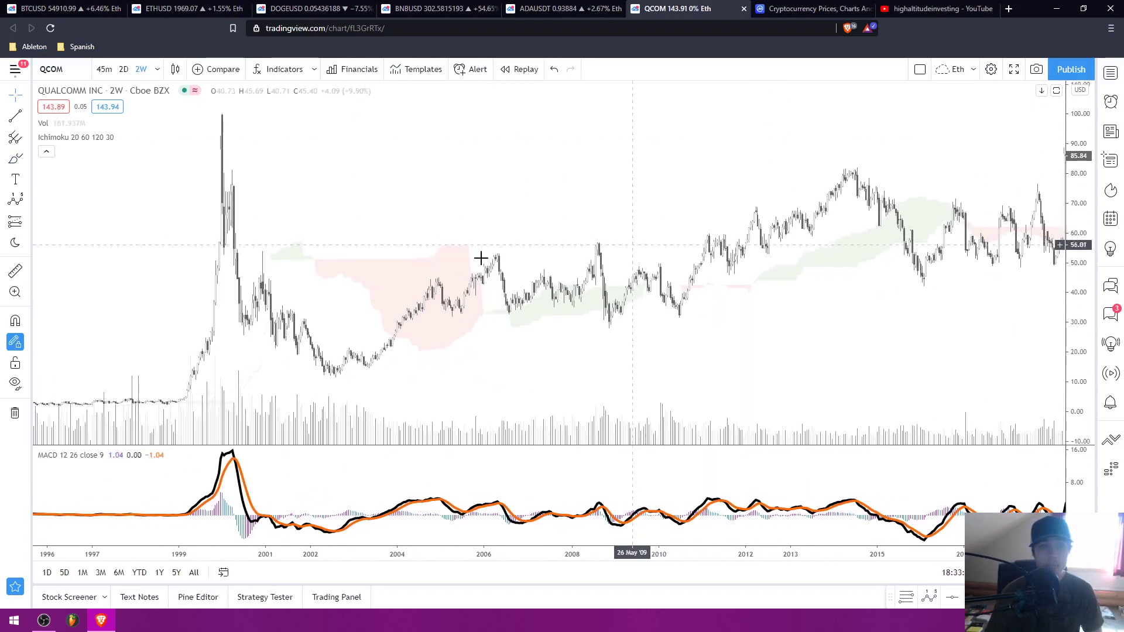
drag(480, 258, 555, 198)
scroll(617, 229, up, 2)
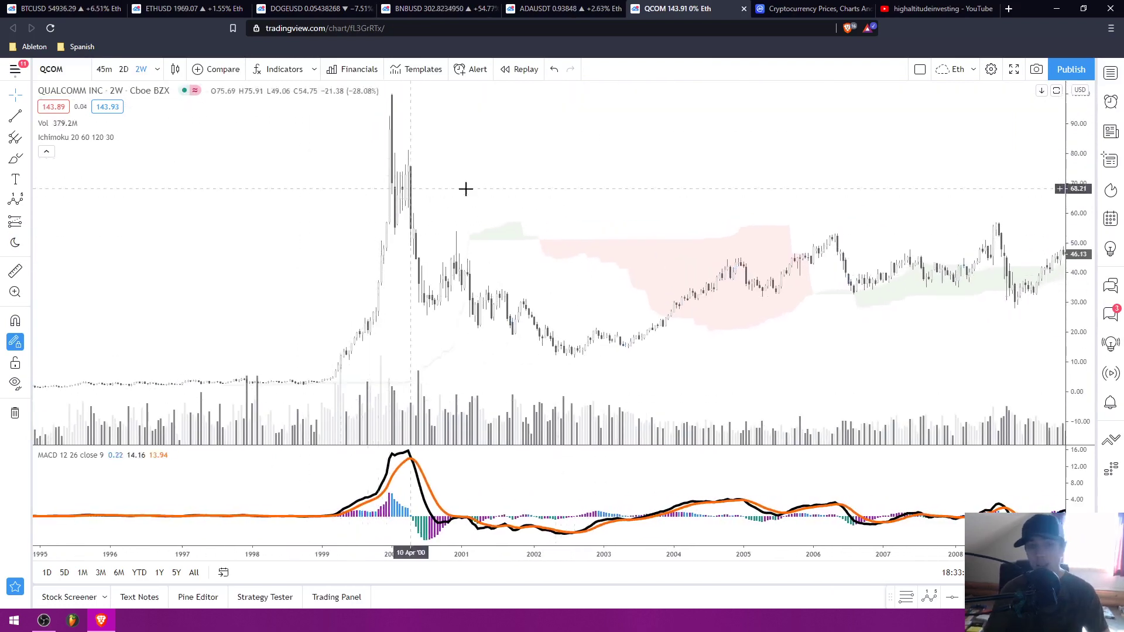
scroll(479, 151, right, 3)
scroll(576, 308, right, 10)
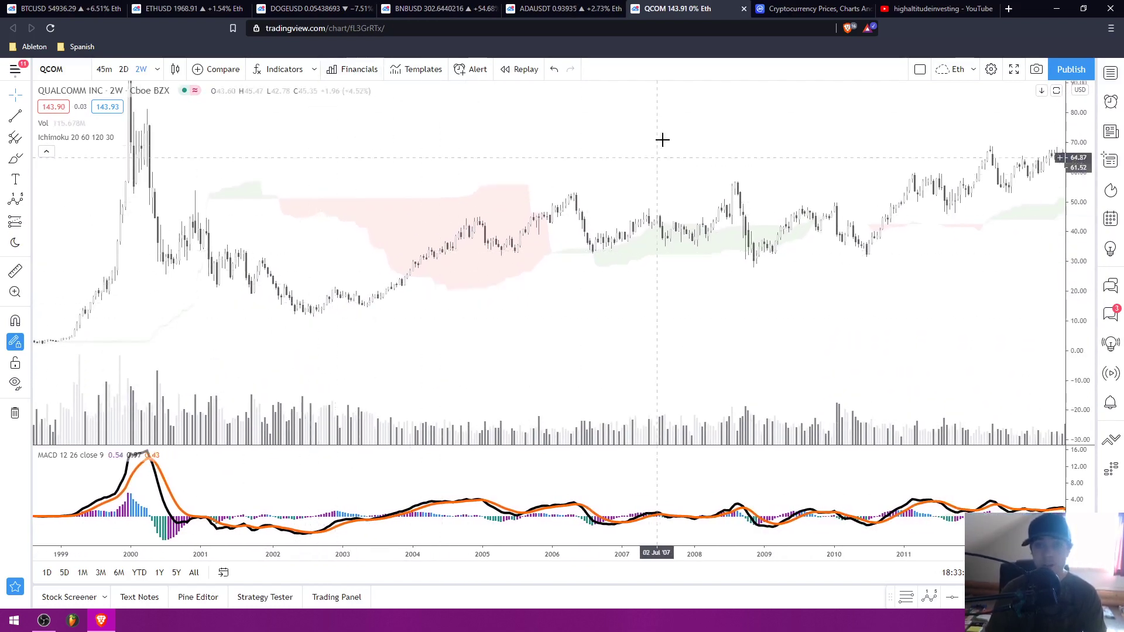
scroll(662, 141, left, 9)
drag(657, 255, 604, 263)
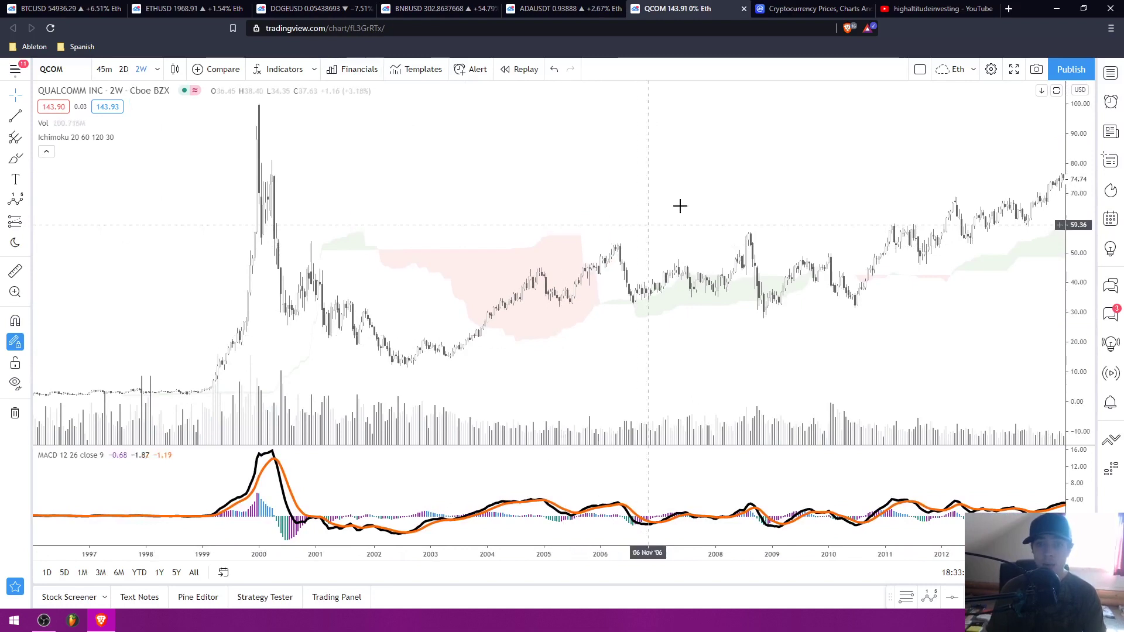
drag(761, 330, 509, 314)
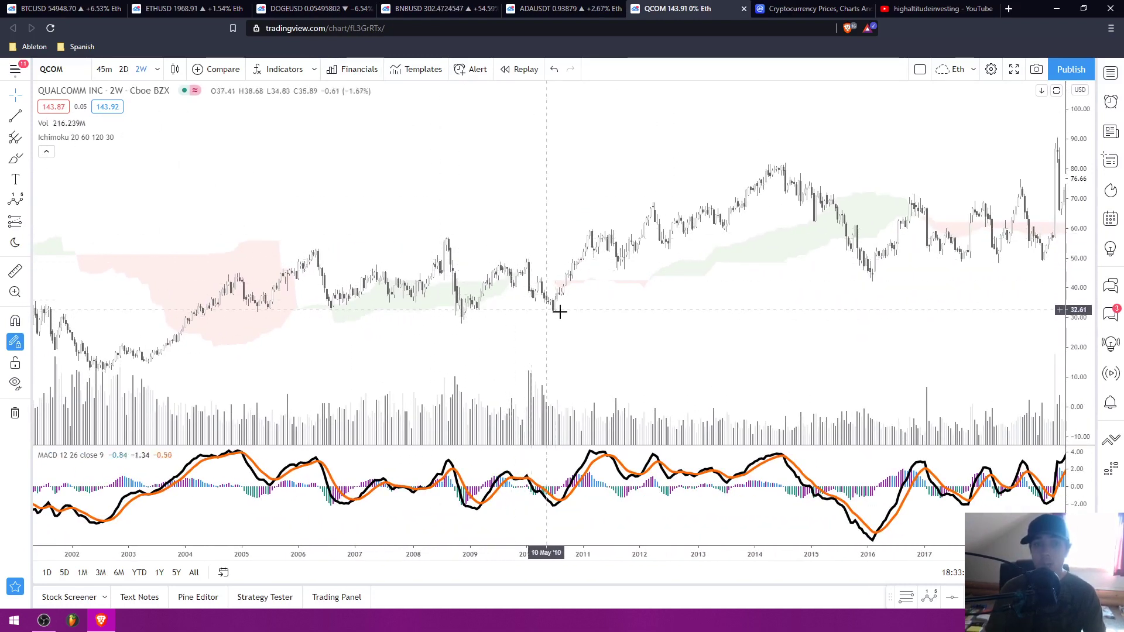
scroll(778, 164, down, 2)
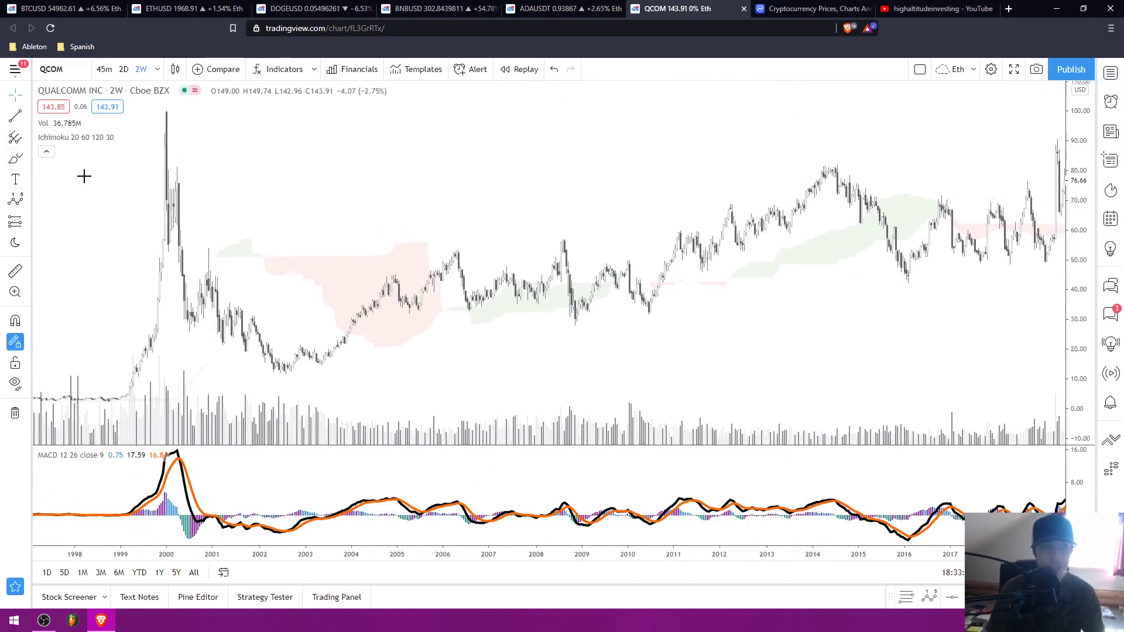
click(15, 179)
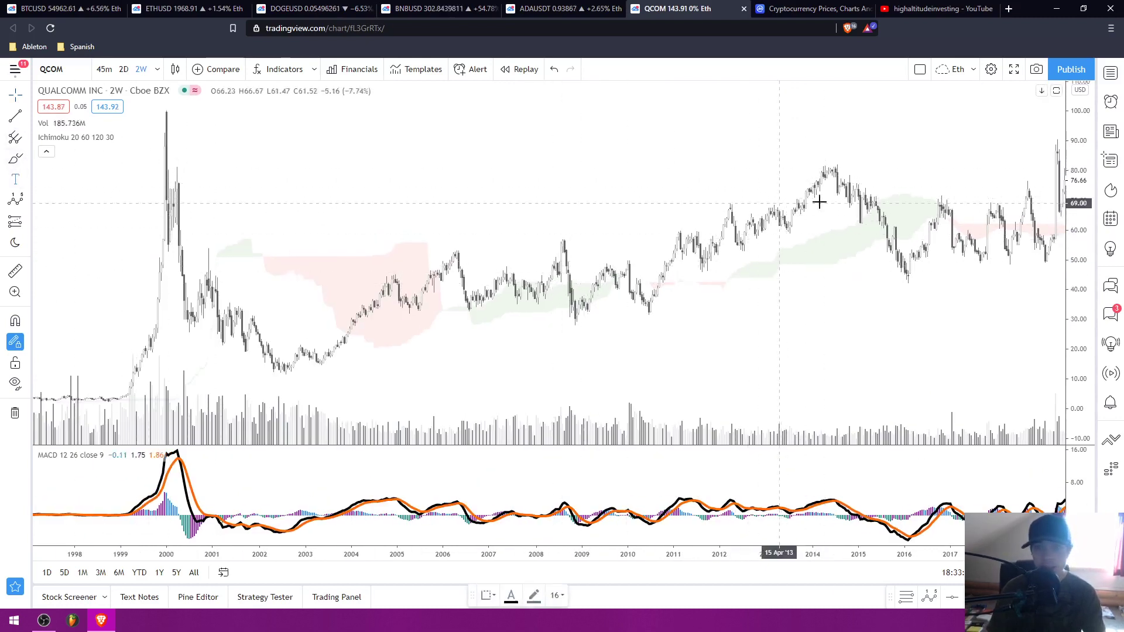
click(842, 172)
click(653, 175)
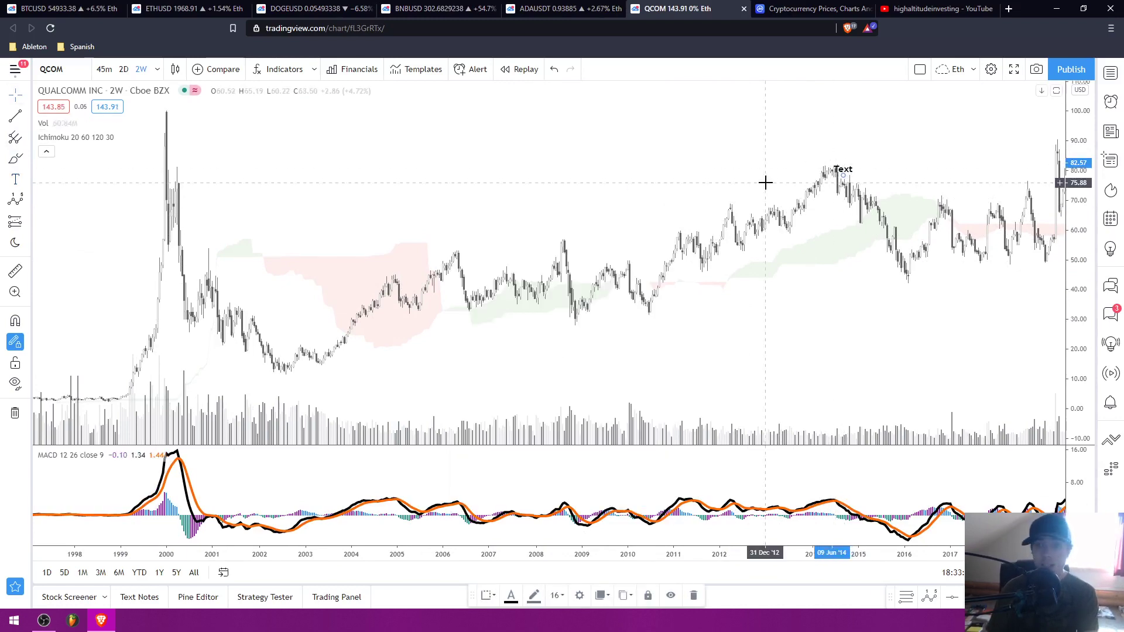
key(Delete)
Compress the price scale to view the full QCOM history from 1998 to 2021, including the latest rally
drag(843, 172, 806, 179)
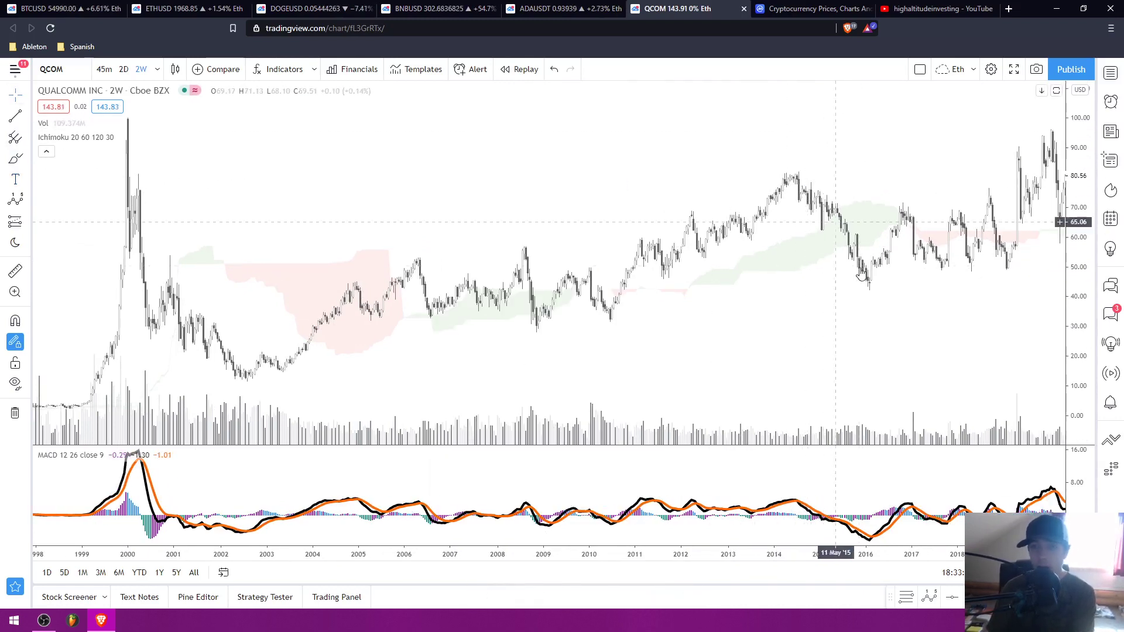
drag(875, 295, 667, 396)
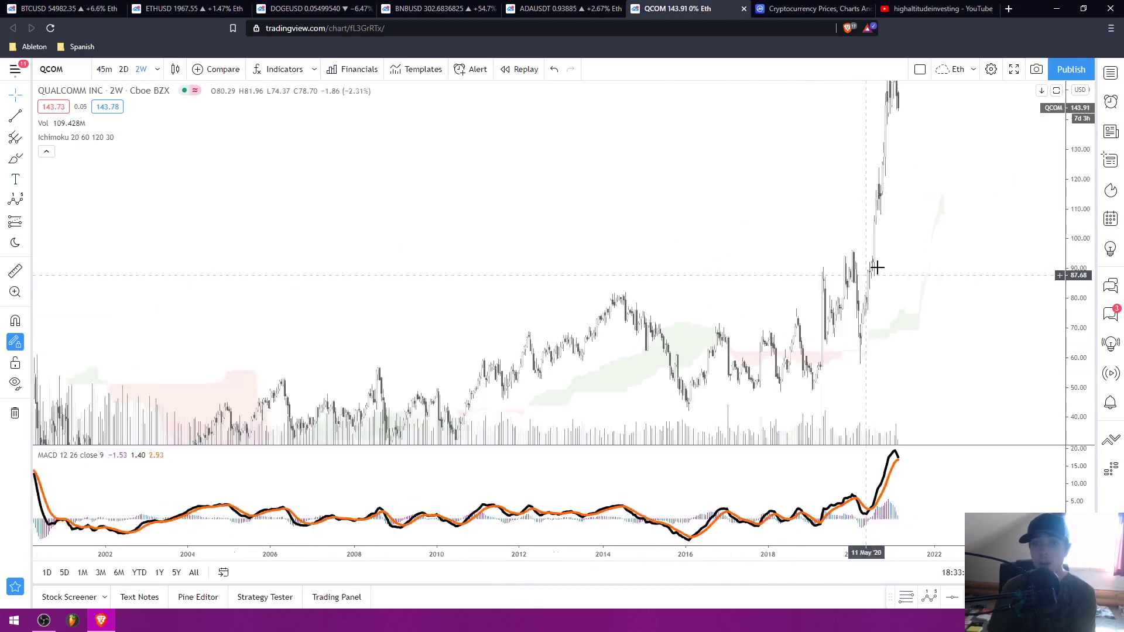
drag(1083, 199, 1080, 293)
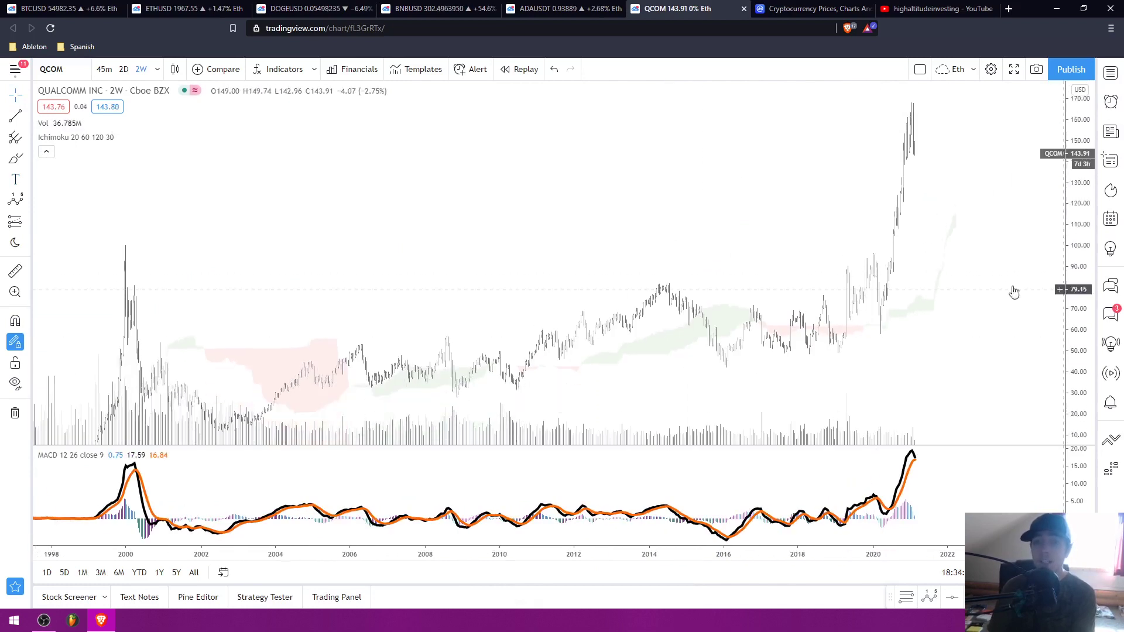
Search the symbols for LTC and load the LTCUSD chart from Coinbase
click(48, 68)
text(LTC)
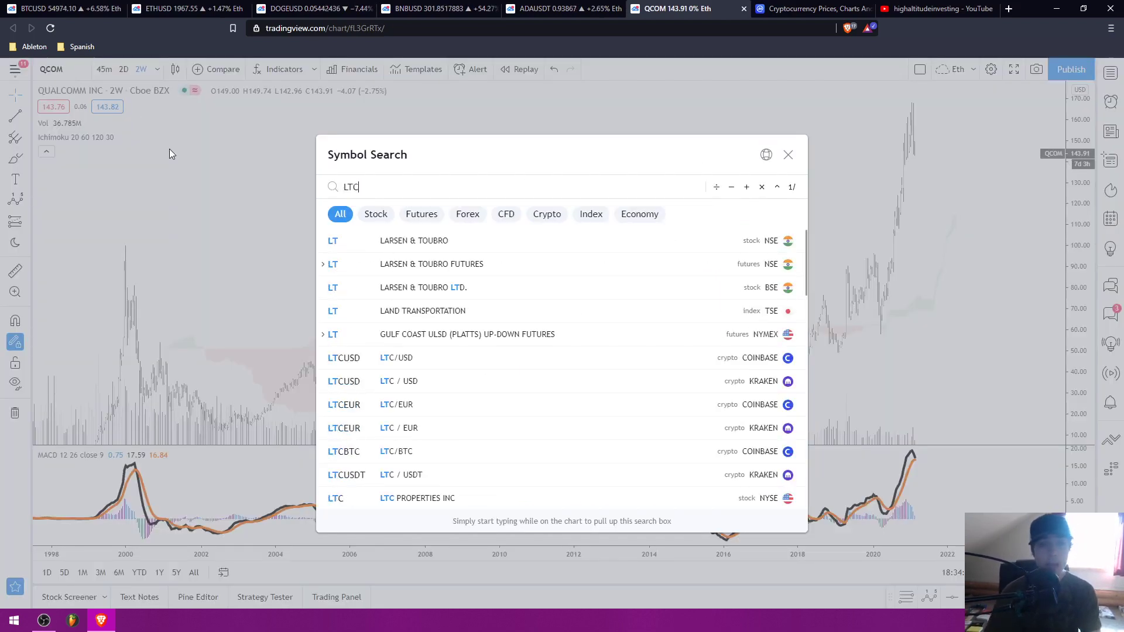
scroll(518, 386, down, 8)
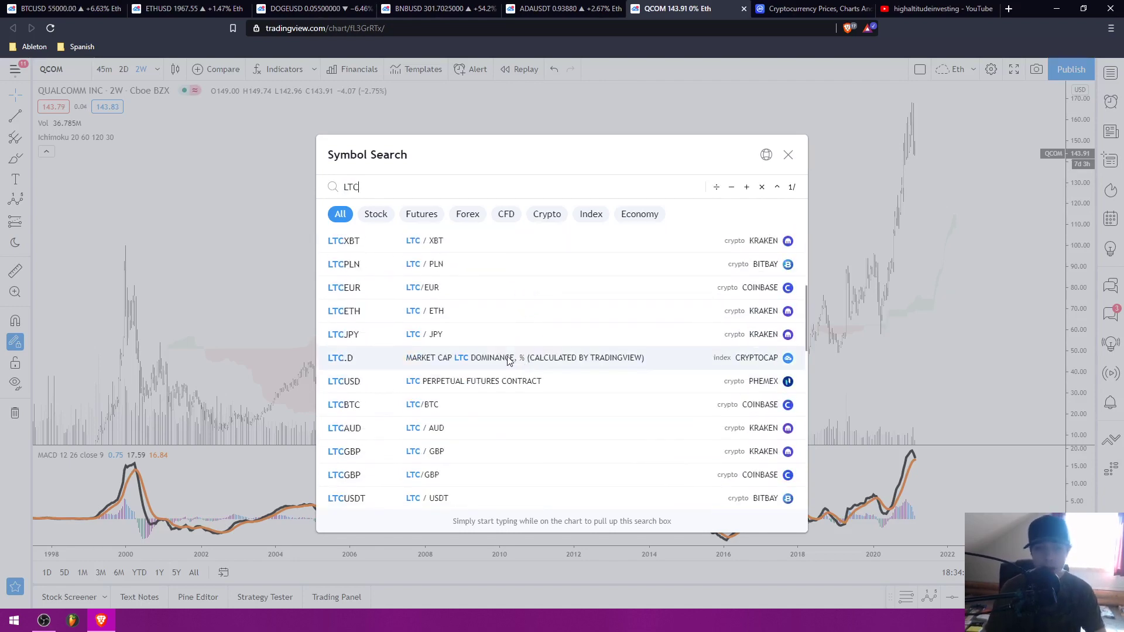
scroll(503, 369, up, 10)
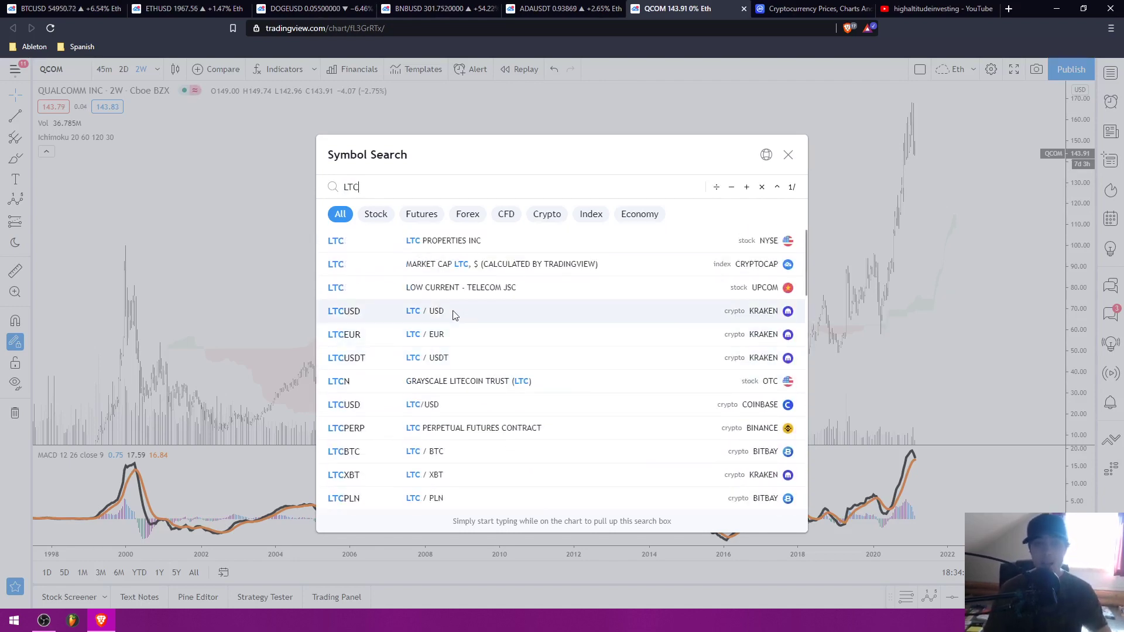
click(484, 409)
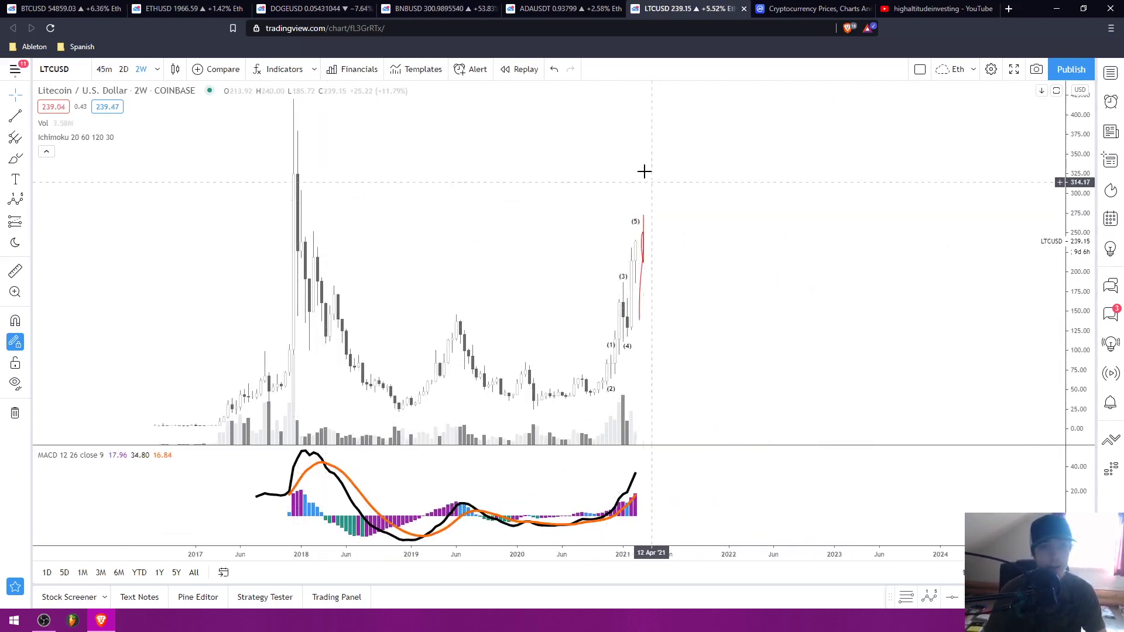
Circle two price areas around the start of 2018 on LTCUSD in red with the Brush, at about 315 and about 255
click(635, 220)
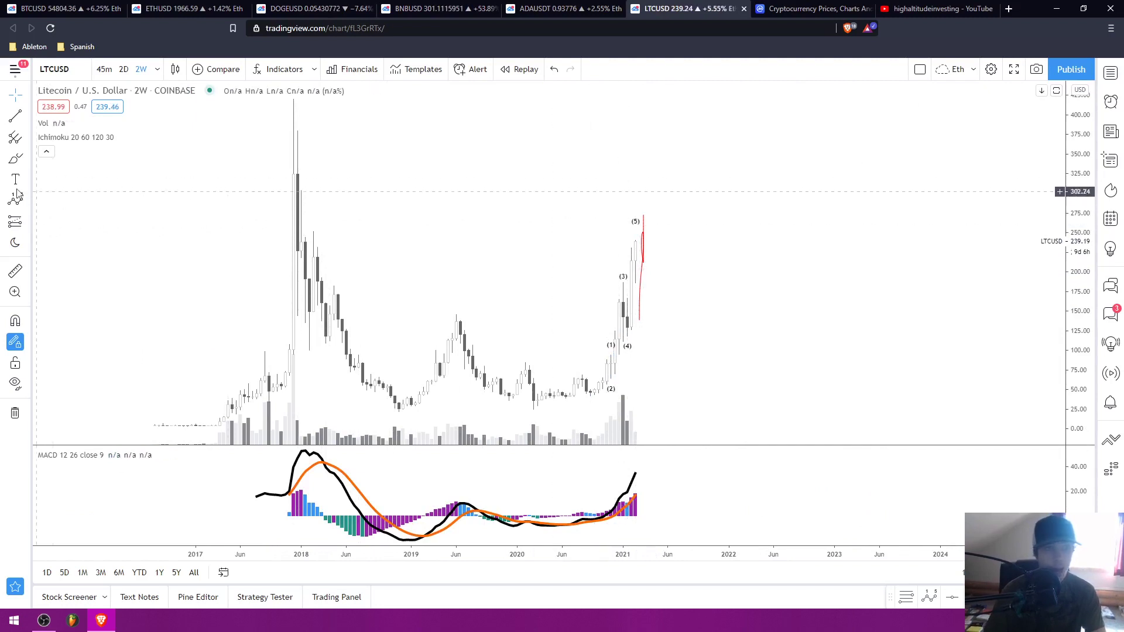
mouse_move(308, 162)
mouse_down()
mouse_move(278, 174)
mouse_move(313, 167)
mouse_up()
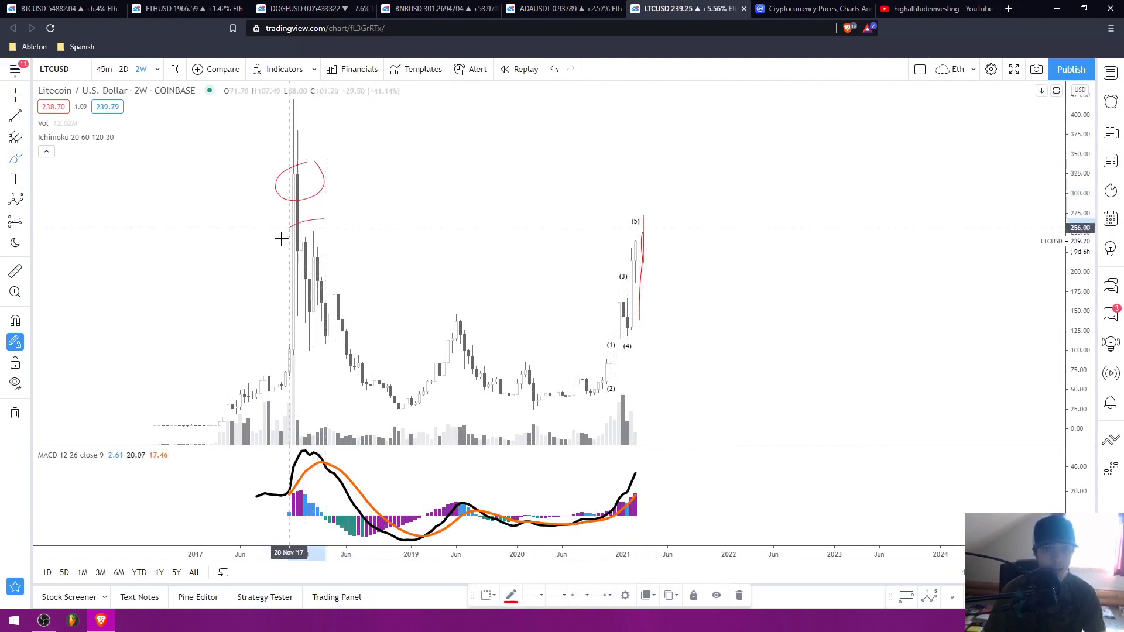
mouse_move(305, 224)
mouse_down()
mouse_move(329, 206)
mouse_move(323, 218)
mouse_up()
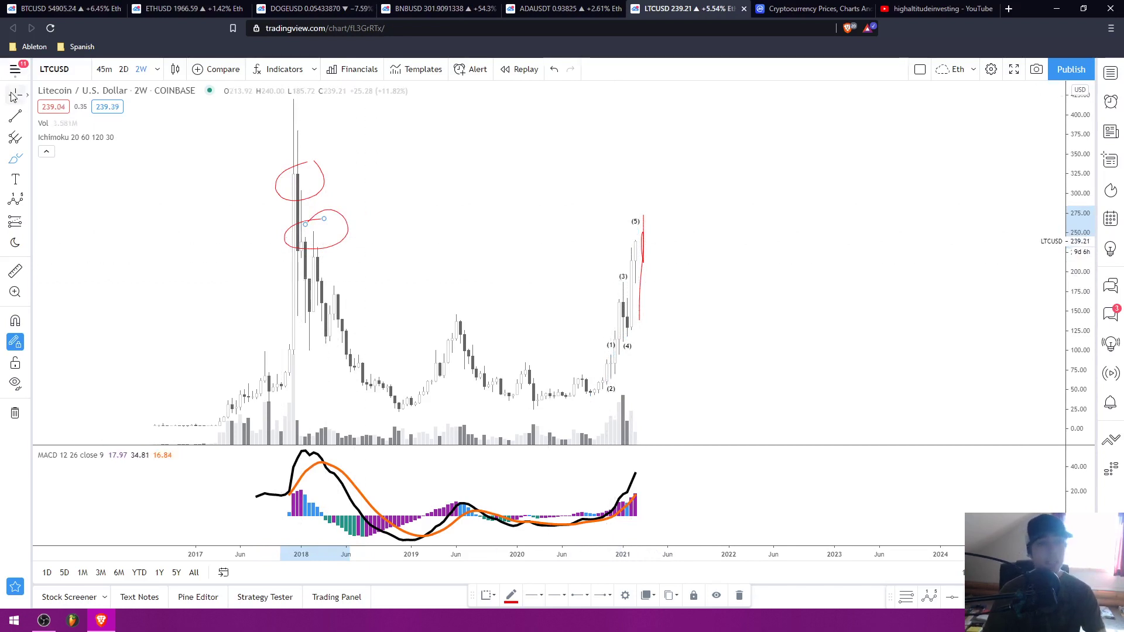
drag(644, 156, 585, 155)
scroll(777, 158, up, 3)
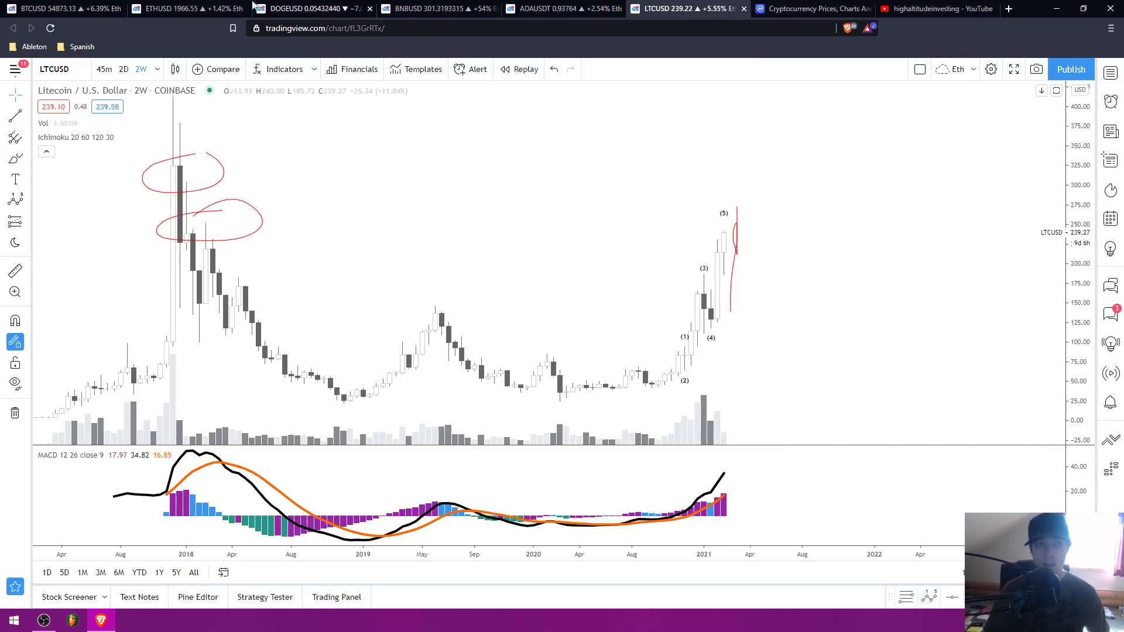
Glance at the BTCUSD chart, return to LTCUSD and remove all drawings from the Litecoin chart
click(87, 8)
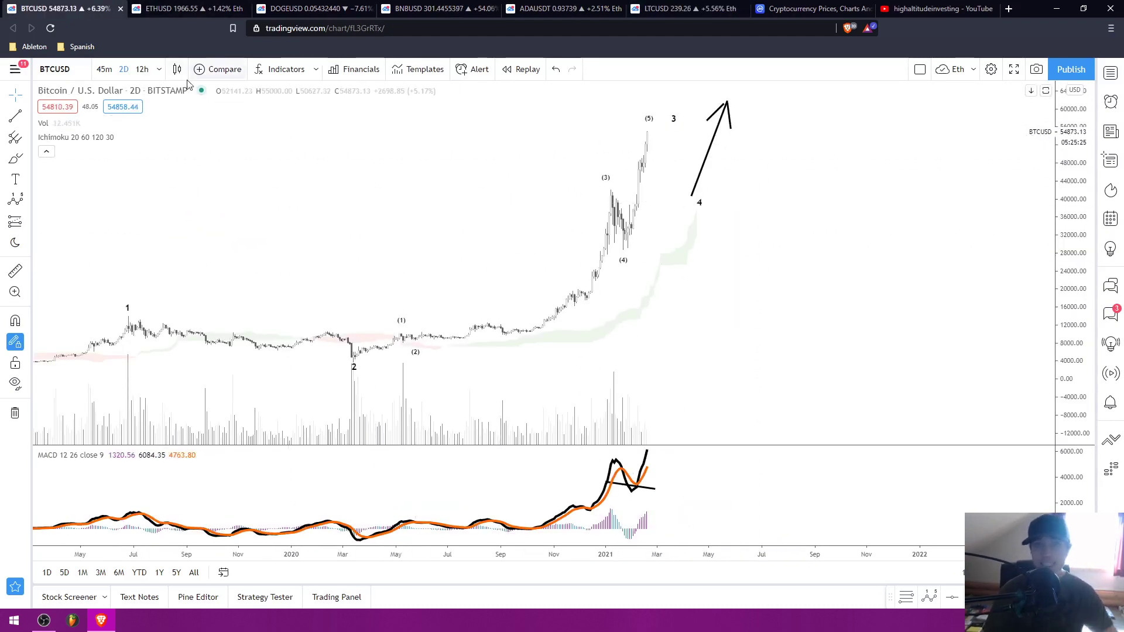
click(682, 9)
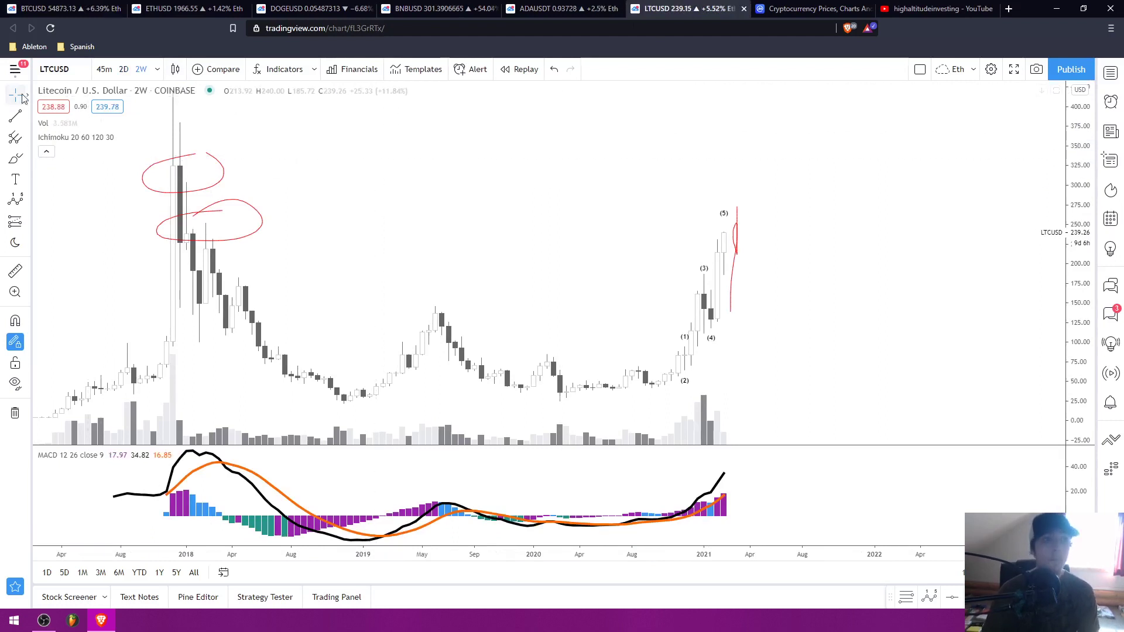
right_click(408, 158)
click(464, 376)
drag(260, 243, 657, 243)
drag(1076, 193, 828, 283)
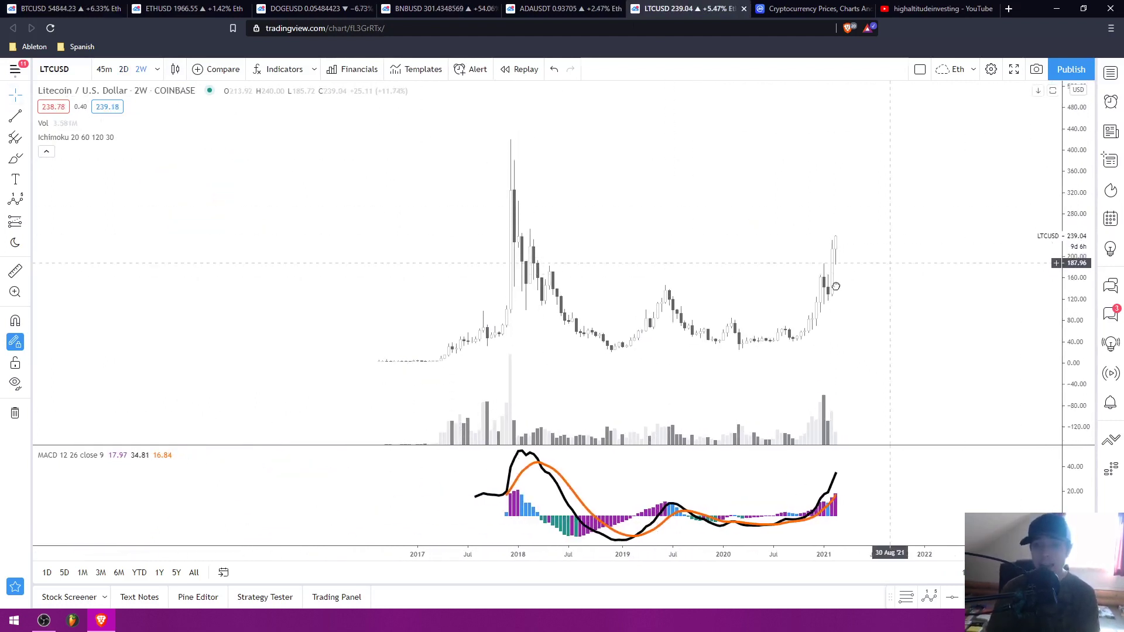
Search the symbols for ALT, replace the search with TOT and load the Crypto Total Market Cap (TOTAL) chart
click(54, 69)
key(BackSpace)
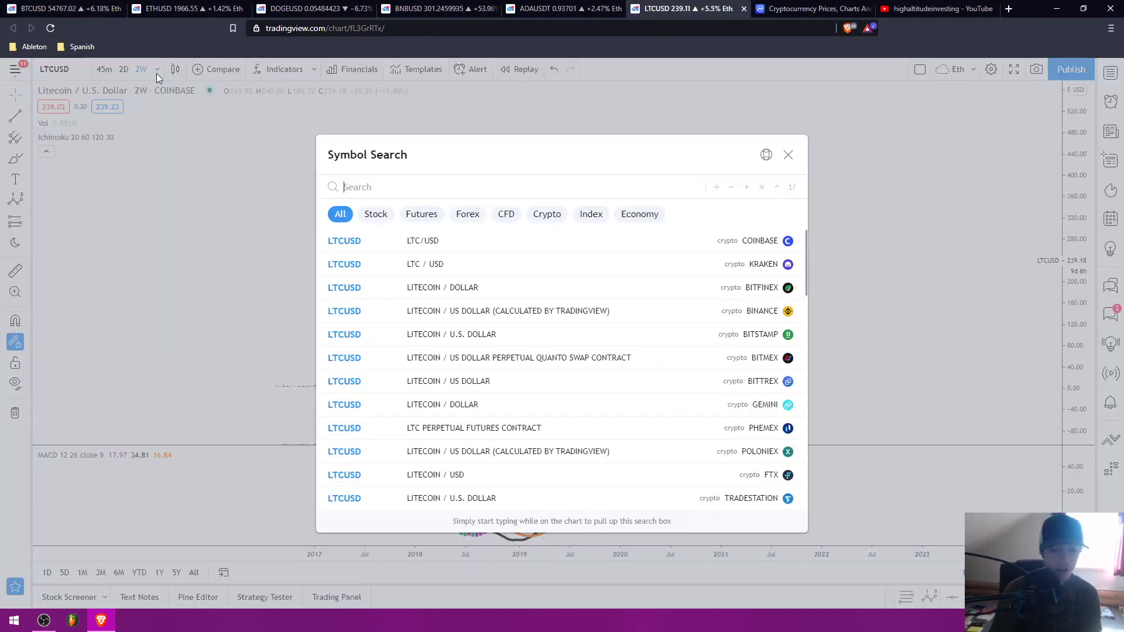
text(ALT)
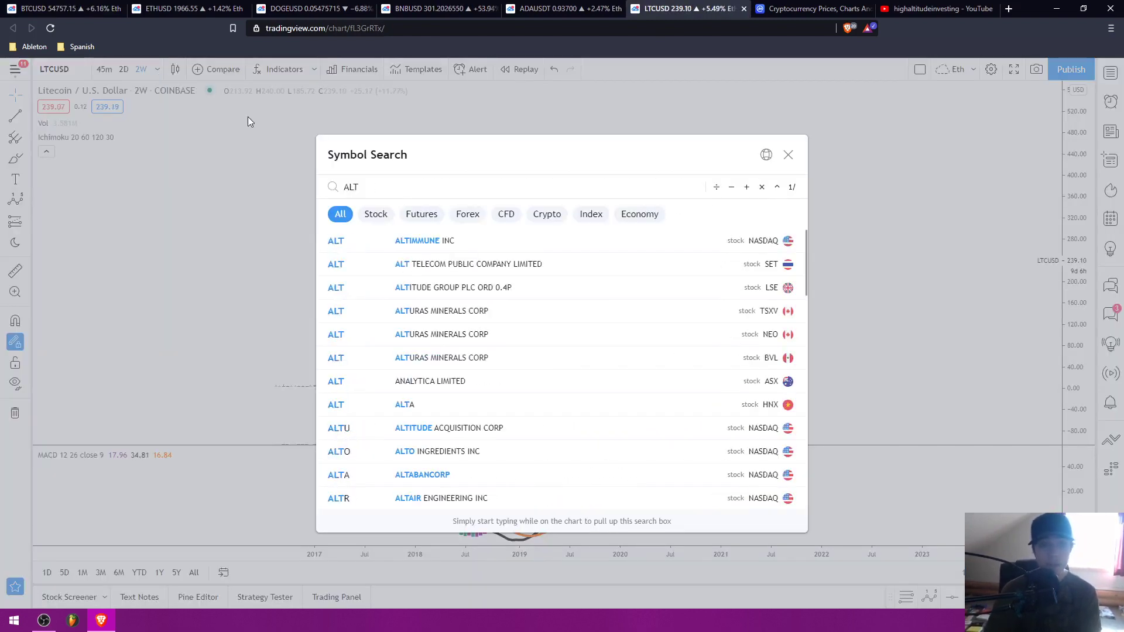
key(BackSpace)
key(BackSpace)
key(BackSpace)
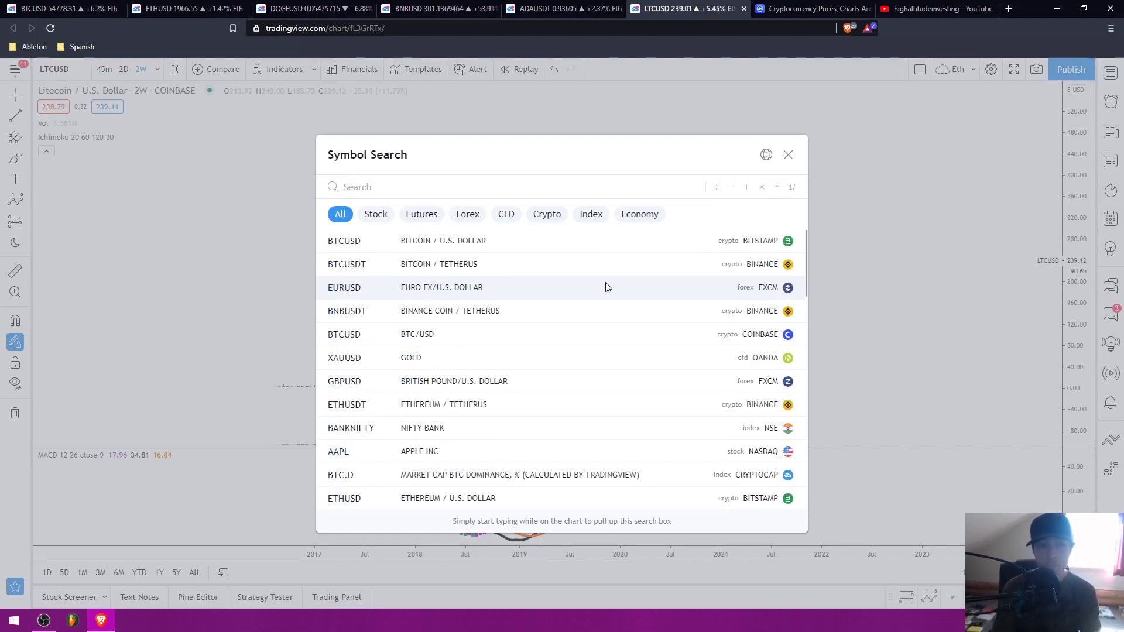
text(TOT)
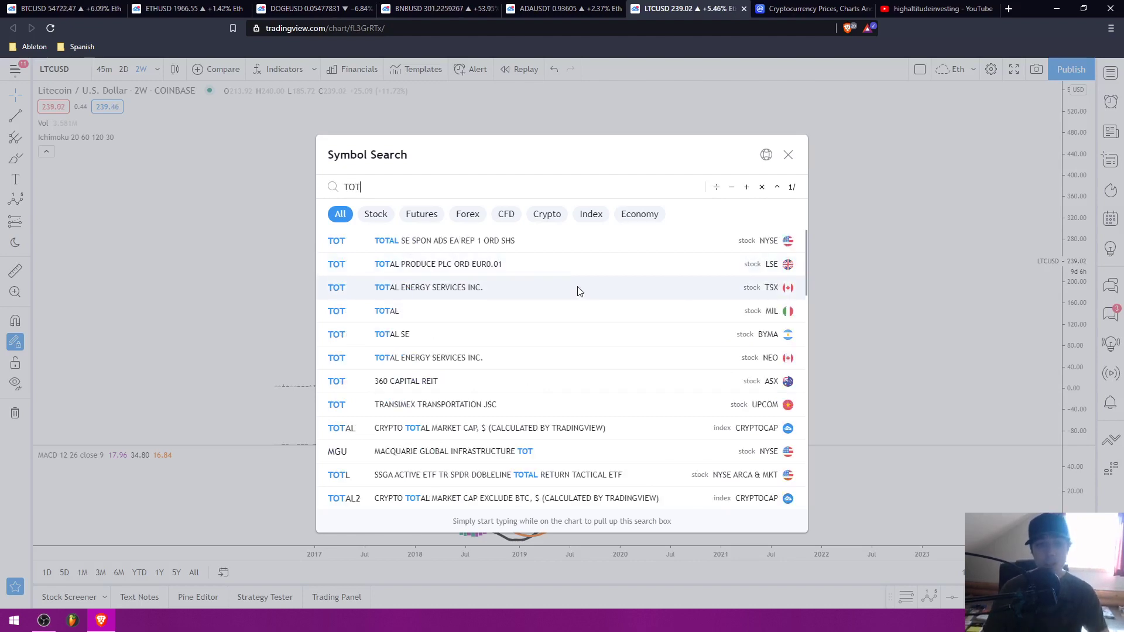
click(559, 428)
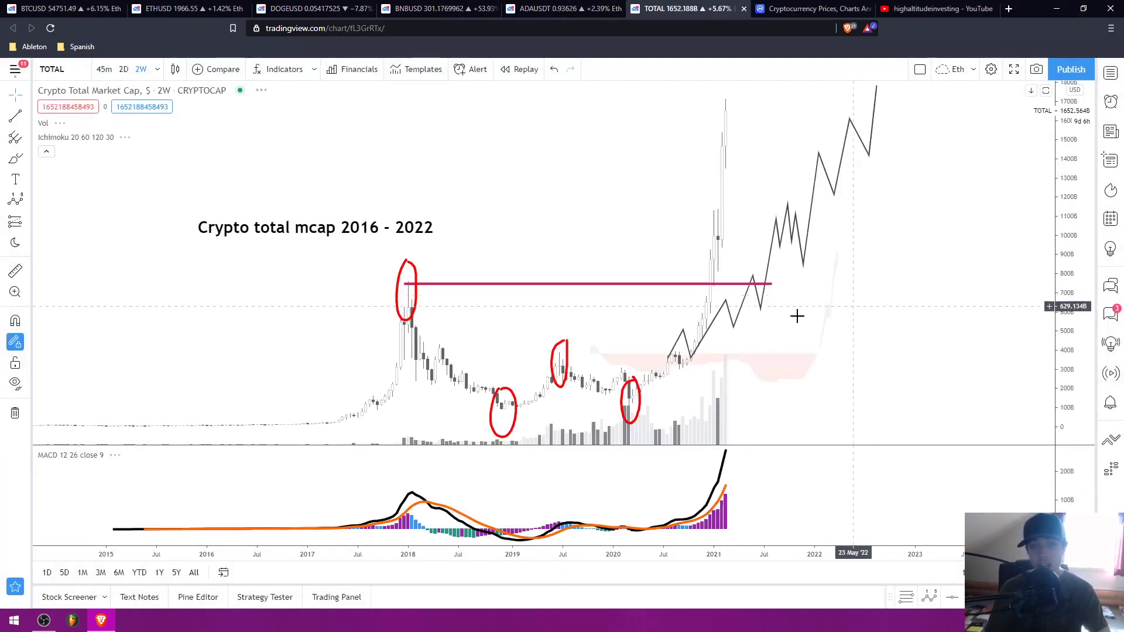
Remove all drawings from the TOTAL chart and frame the market cap from 2017 to 2021
right_click(588, 222)
click(524, 196)
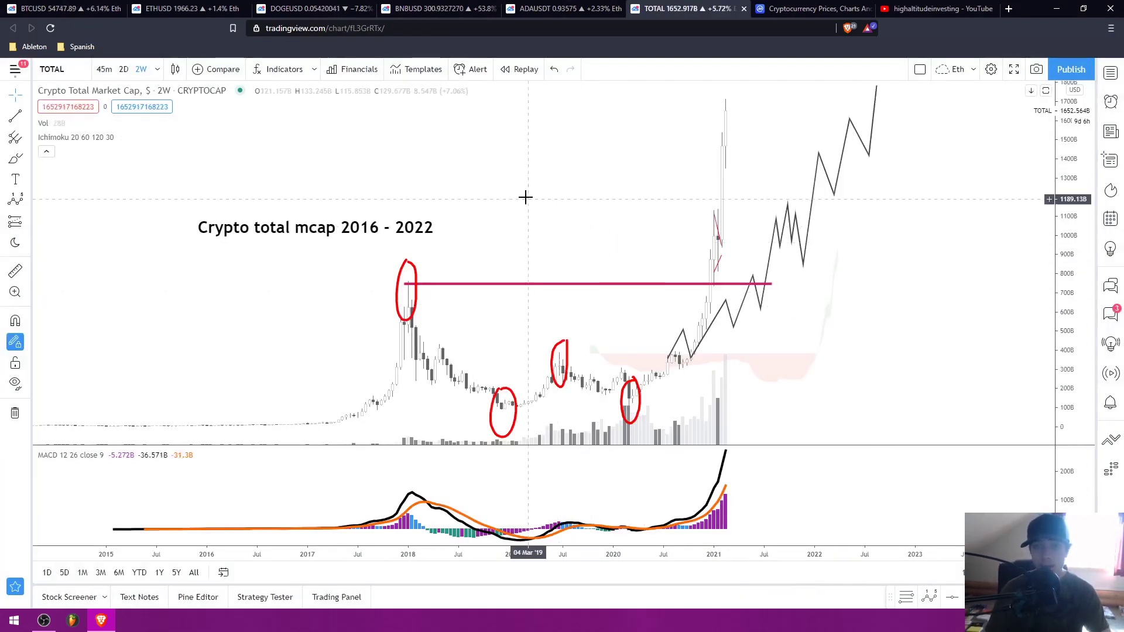
right_click(527, 199)
click(583, 417)
scroll(722, 215, up, 5)
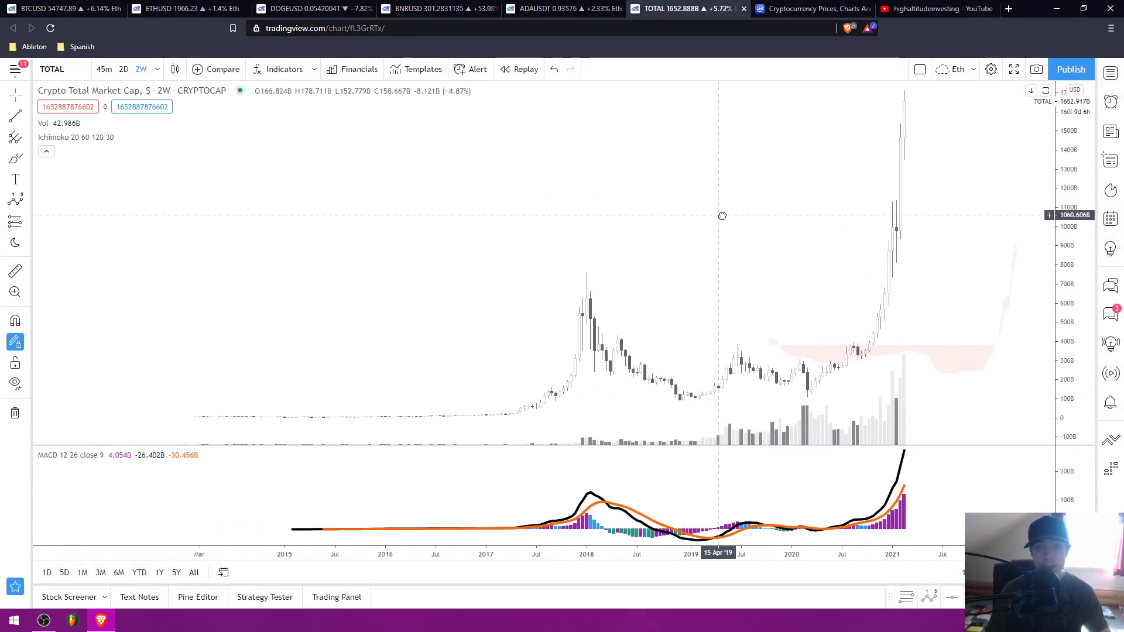
drag(1095, 202, 1030, 254)
drag(618, 216, 532, 213)
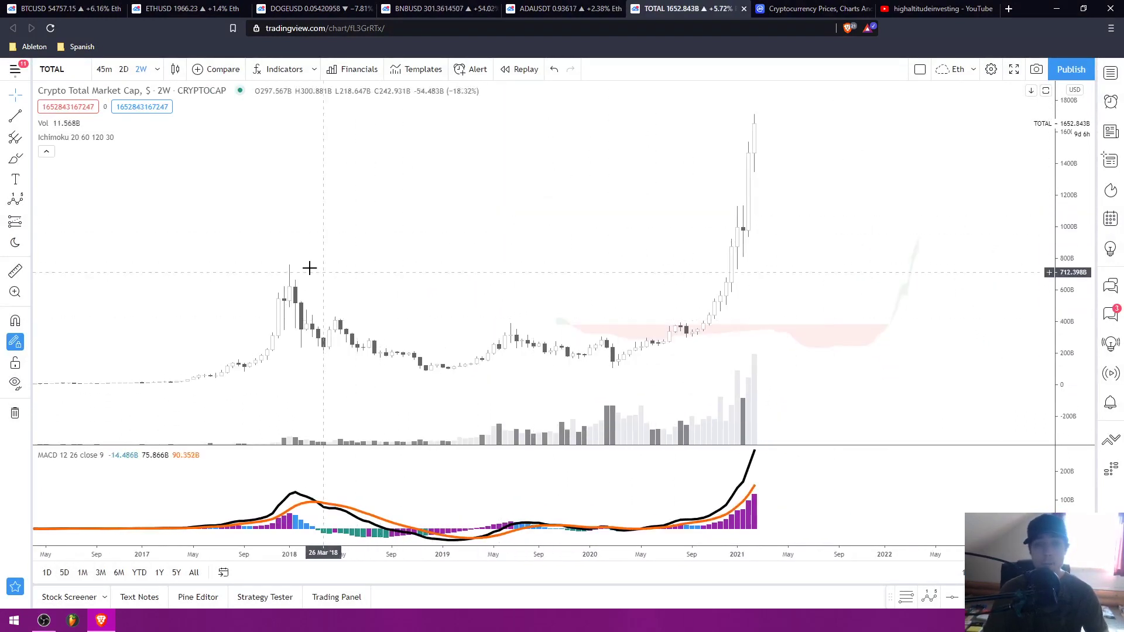
drag(298, 270, 288, 258)
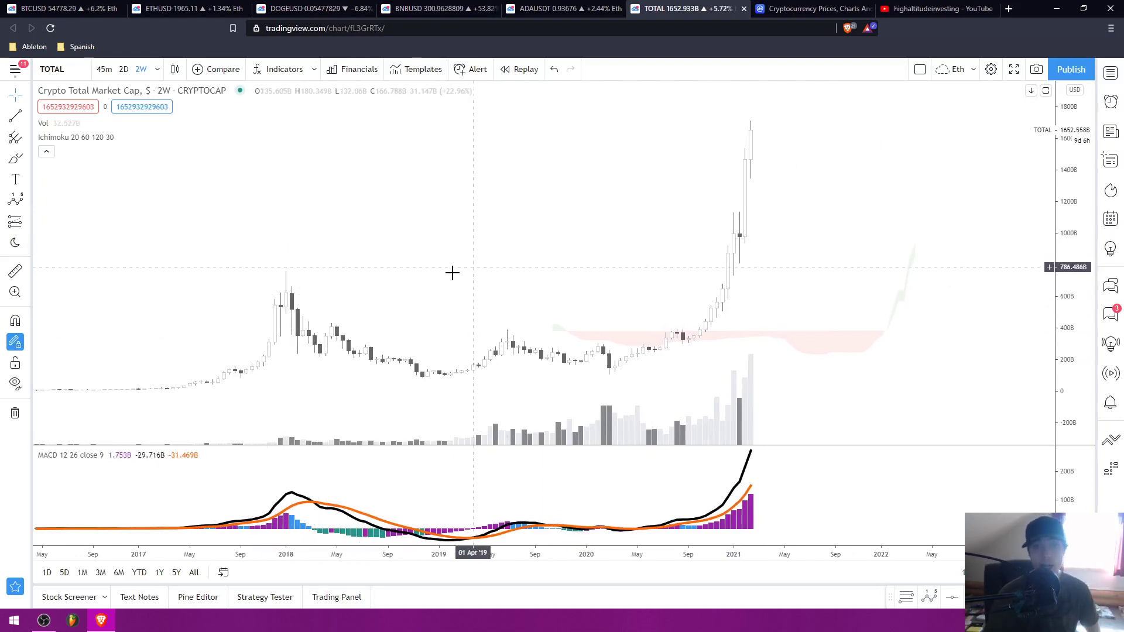
Switch to the BTCUSD chart and examine Bitcoin's price and MACD history from 2013 through the 2017 rally
scroll(486, 274, down, 3)
click(64, 6)
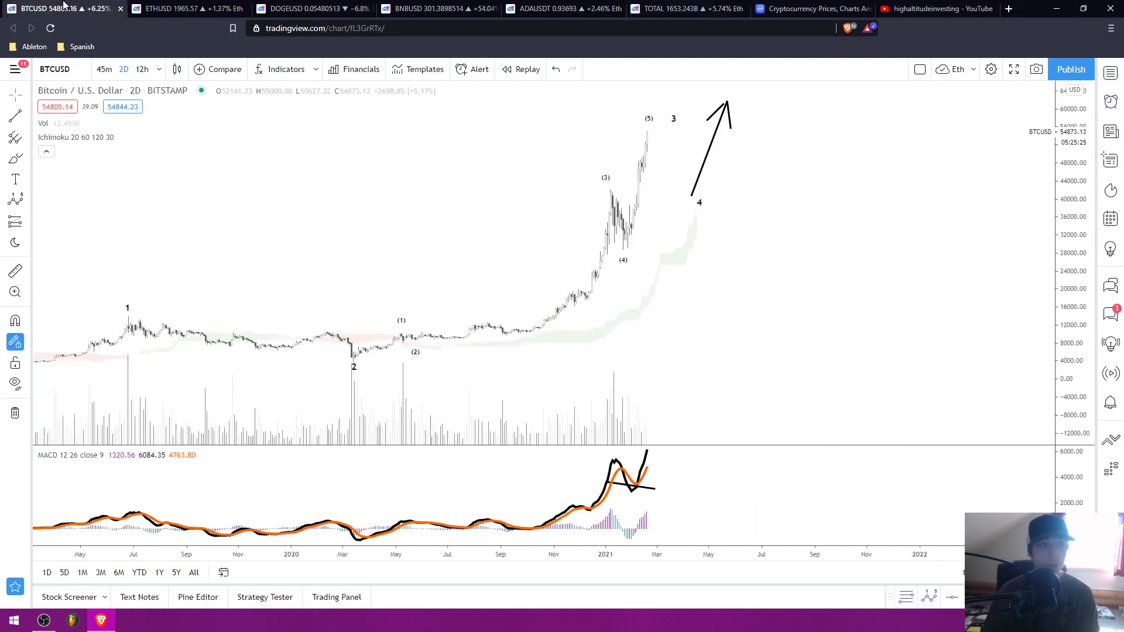
drag(298, 248, 936, 221)
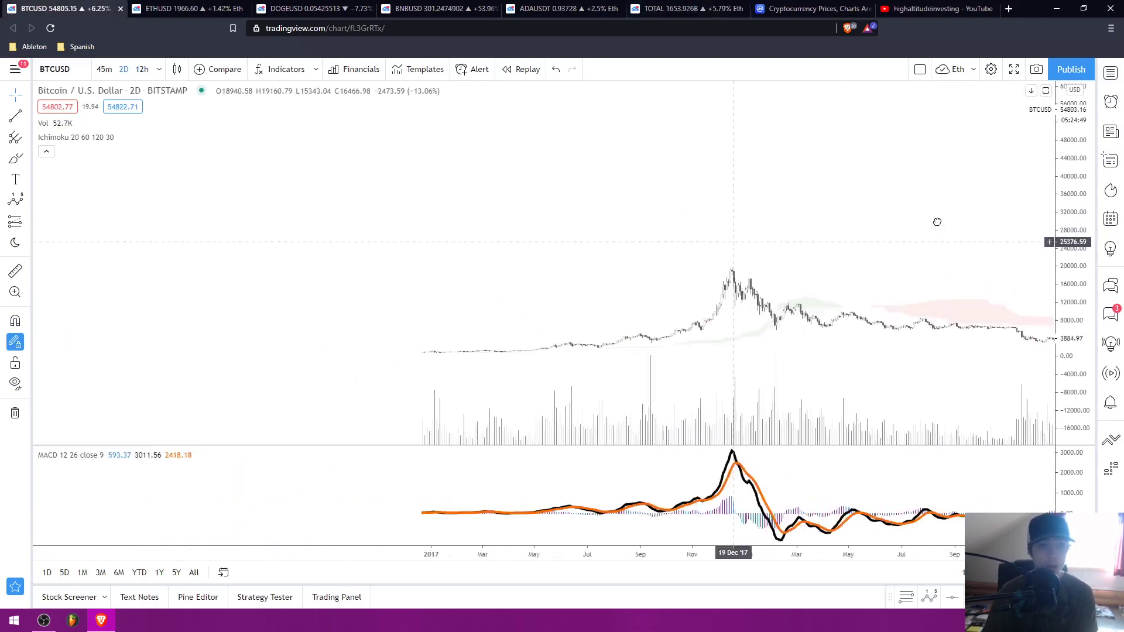
drag(410, 245, 557, 245)
double_click(1082, 224)
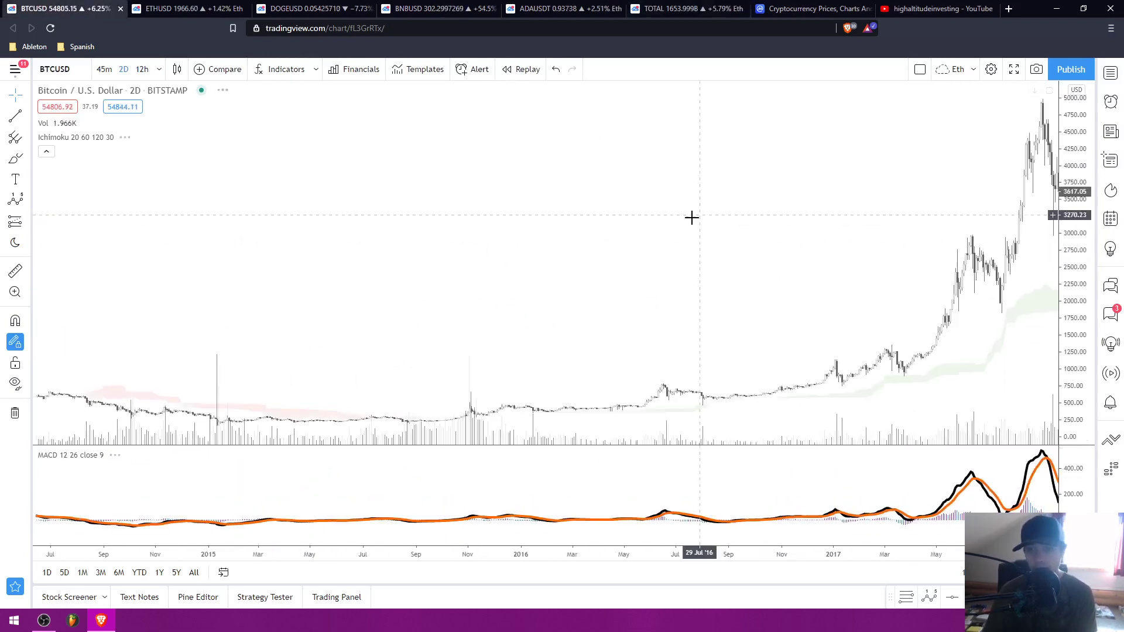
scroll(693, 278, down, 2)
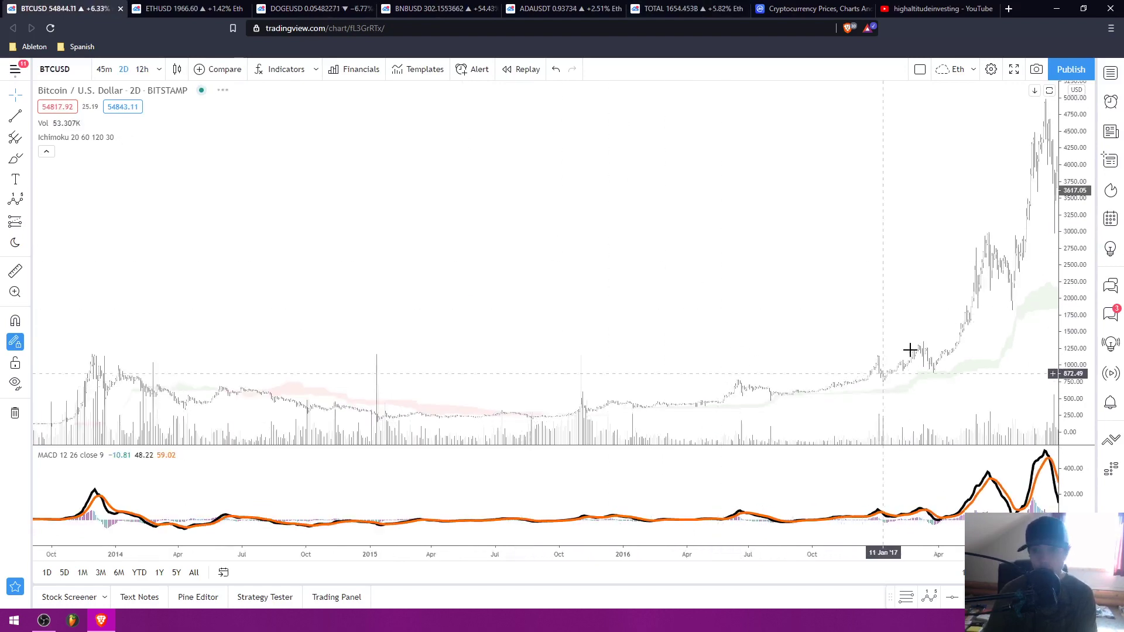
scroll(753, 328, up, 3)
scroll(886, 234, left, 3)
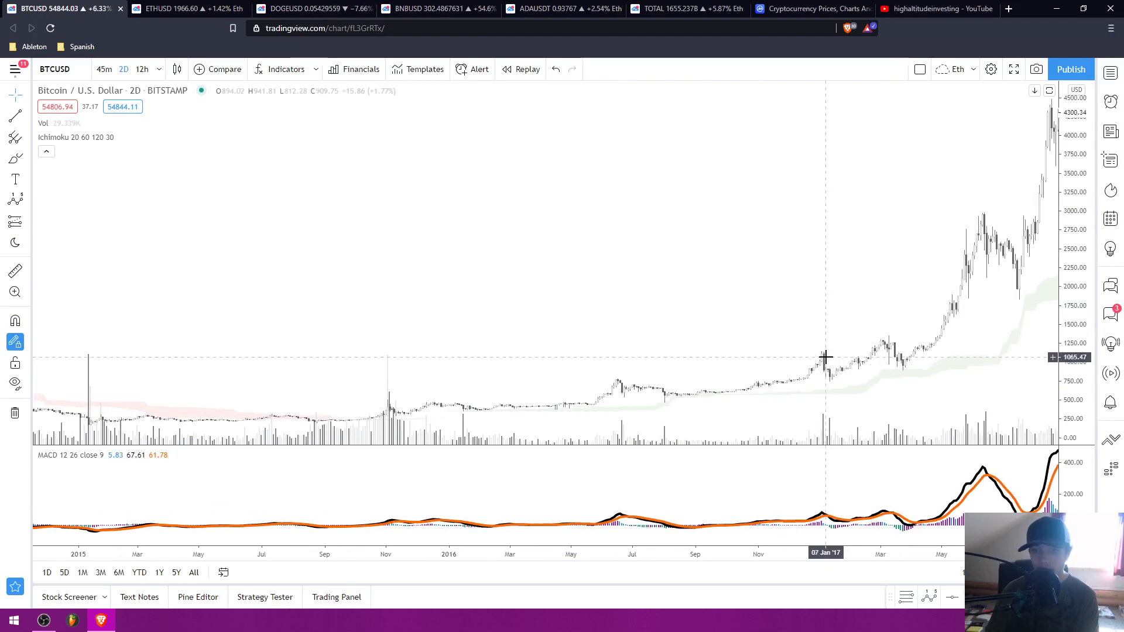
scroll(868, 352, down, 2)
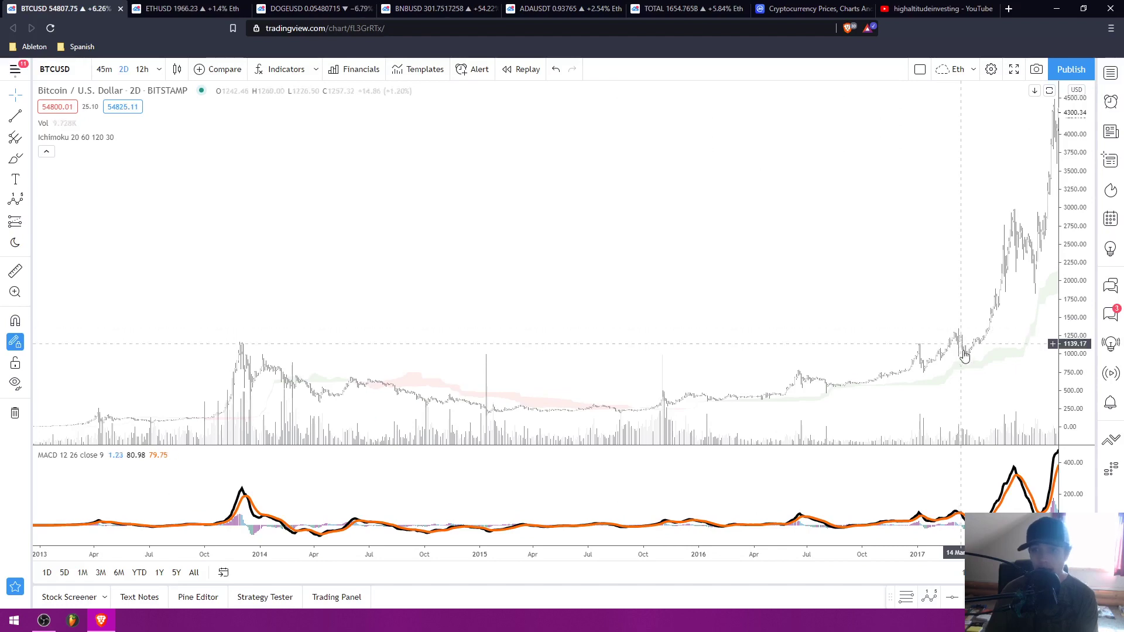
drag(965, 357, 898, 299)
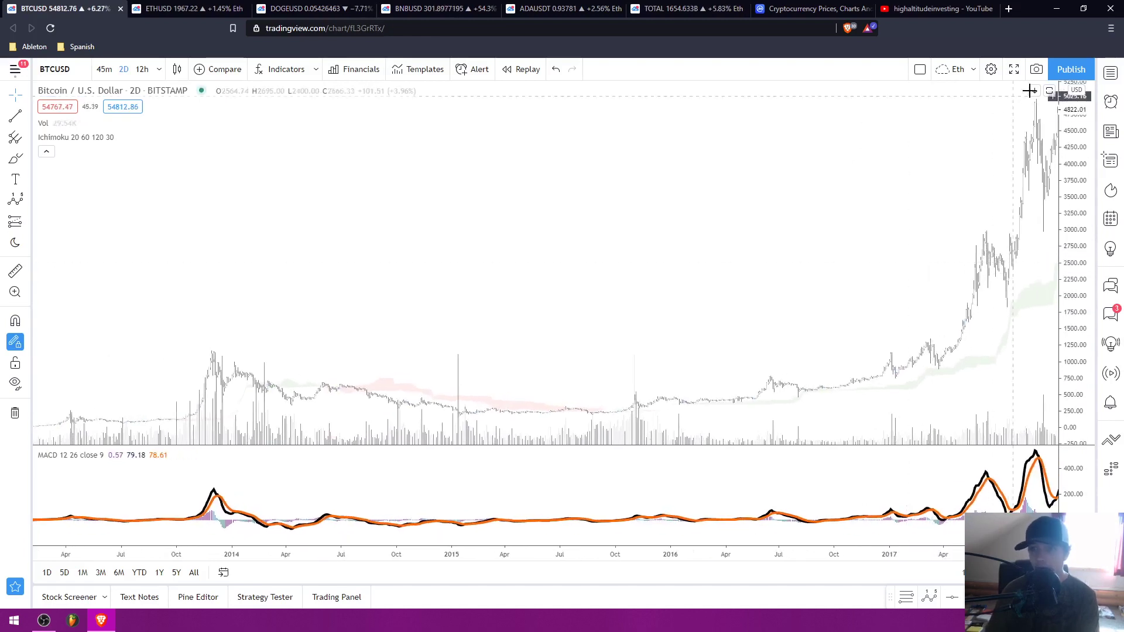
scroll(652, 233, up, 5)
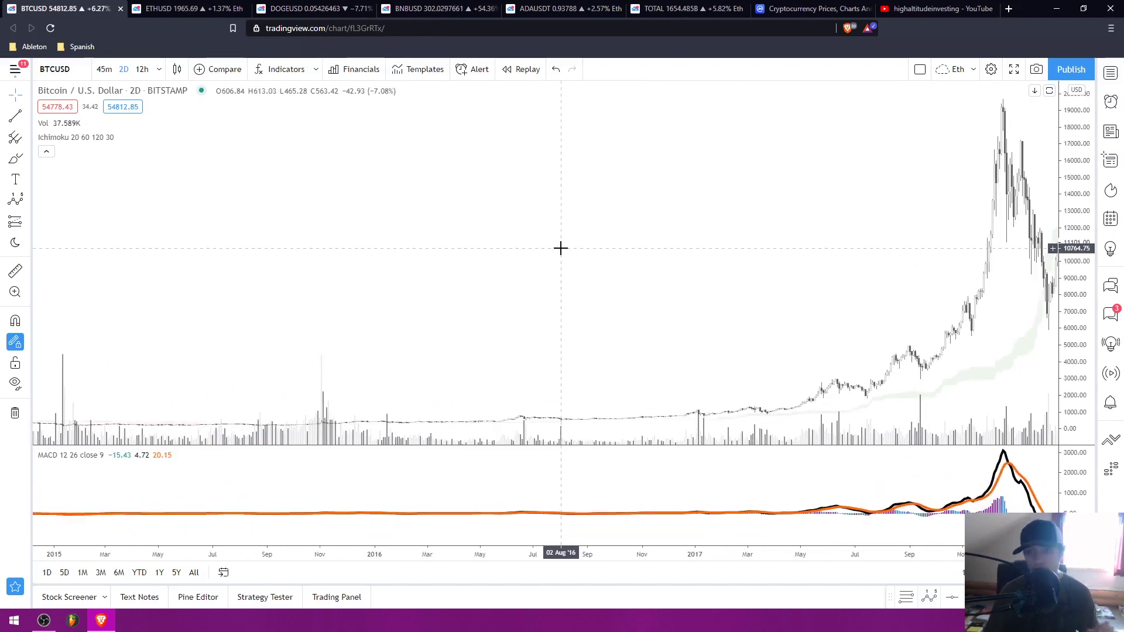
Return to the TOTAL chart, set its interval to 2D and frame the market cap from 2019 to early 2021
click(688, 8)
drag(735, 301, 640, 271)
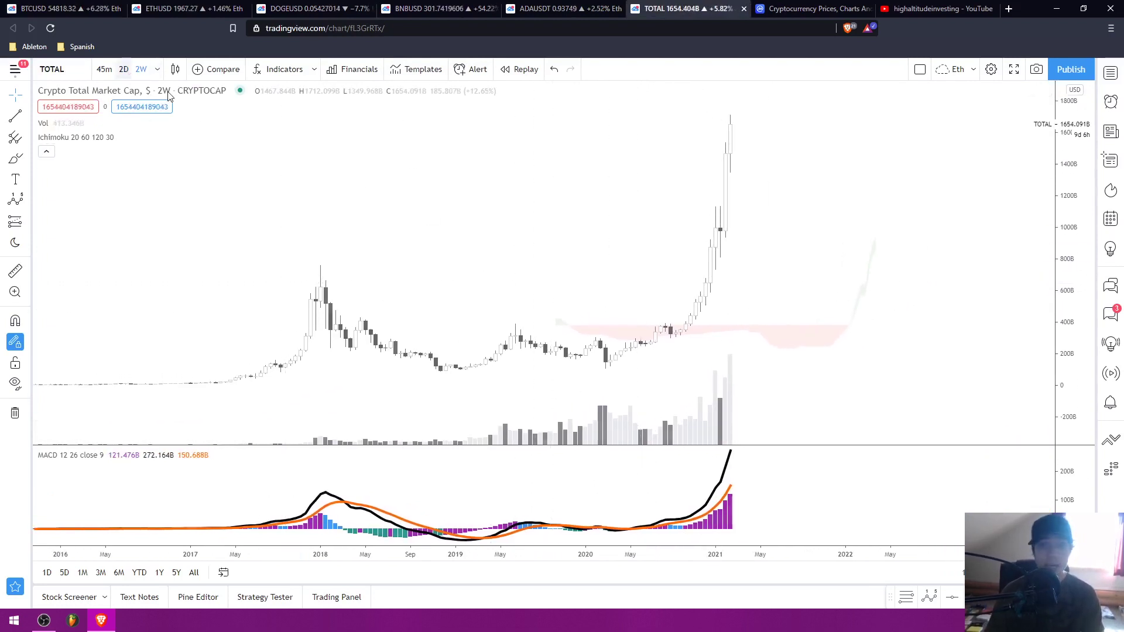
click(124, 69)
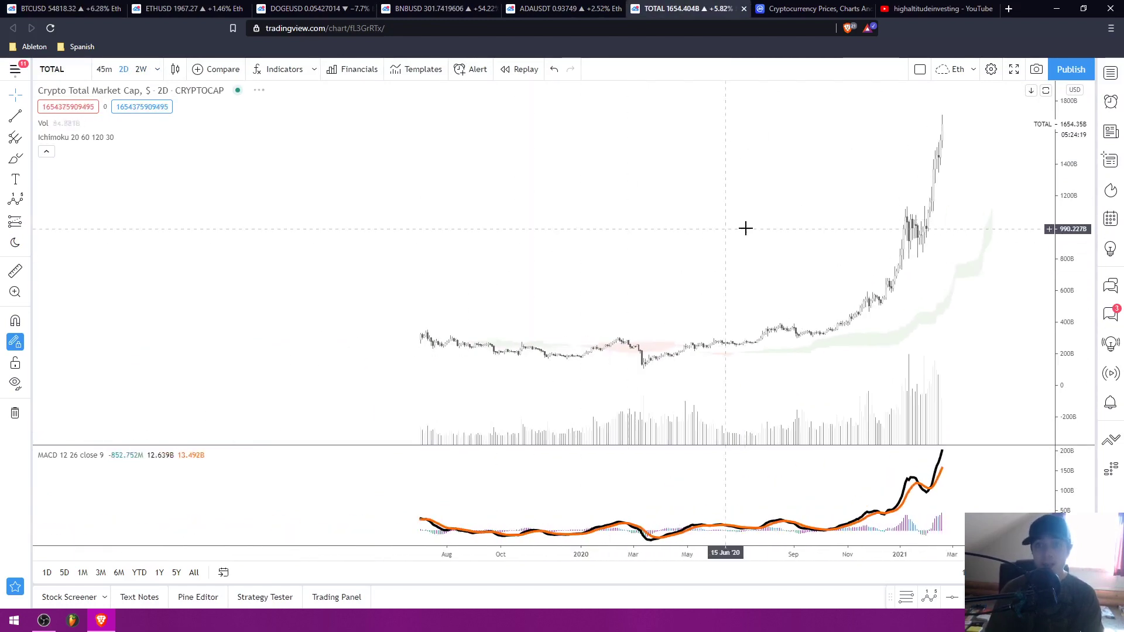
drag(745, 228, 580, 238)
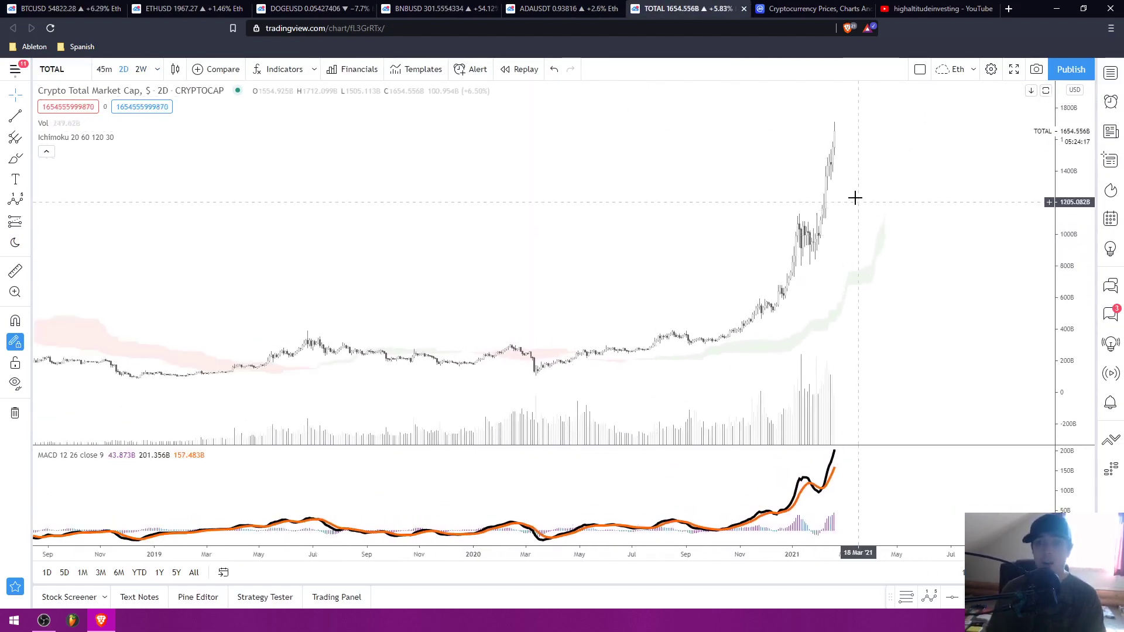
drag(858, 201, 832, 209)
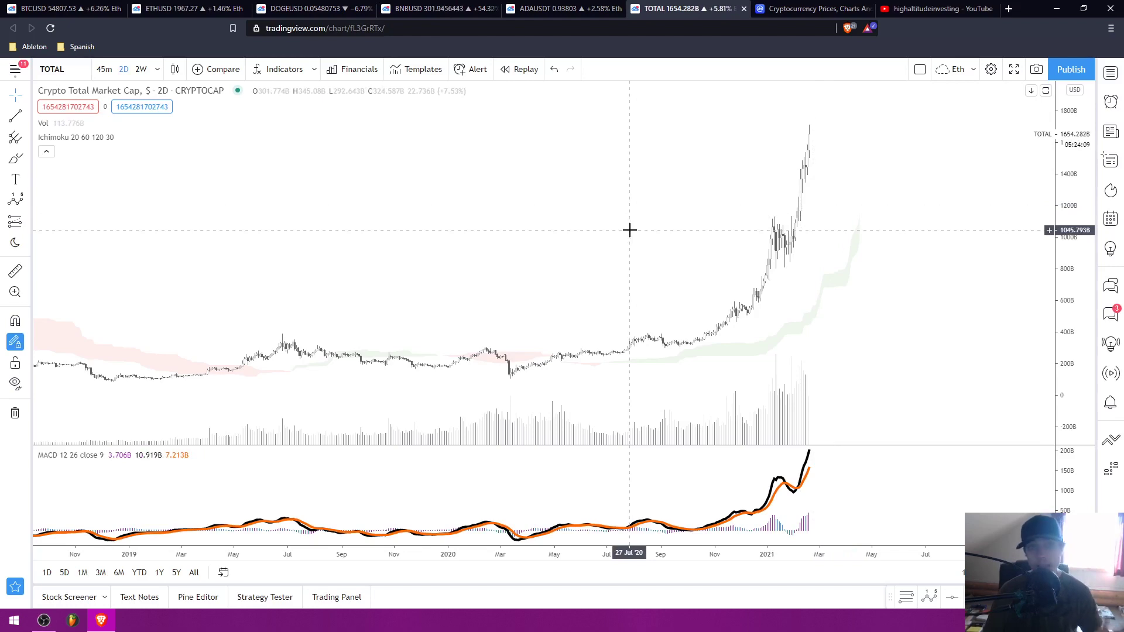
Review the ETHUSD chart with its converging trend lines and the red upward arrow
click(181, 8)
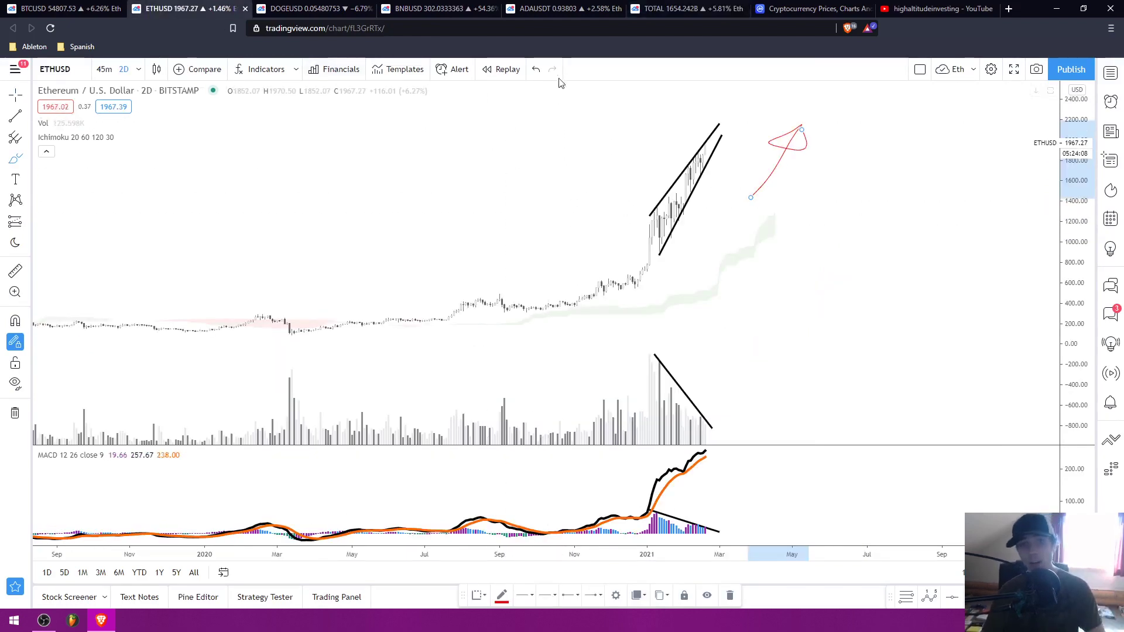
click(555, 158)
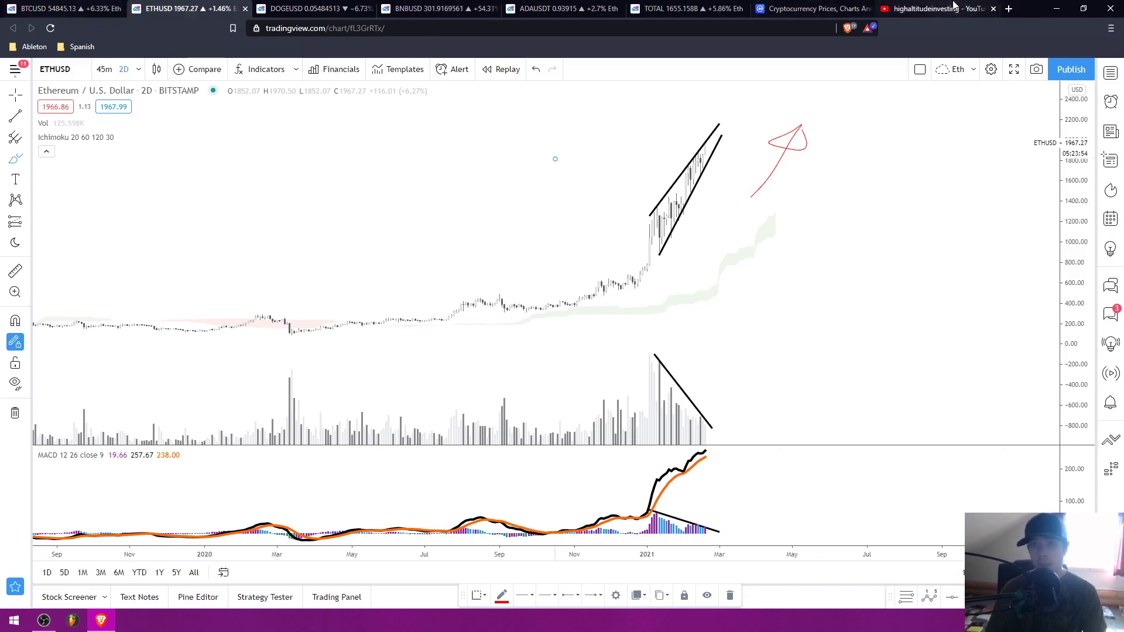
Look over the High Altitude Investing results on YouTube and the CoinMarketCap list ranked by 24h change
click(936, 8)
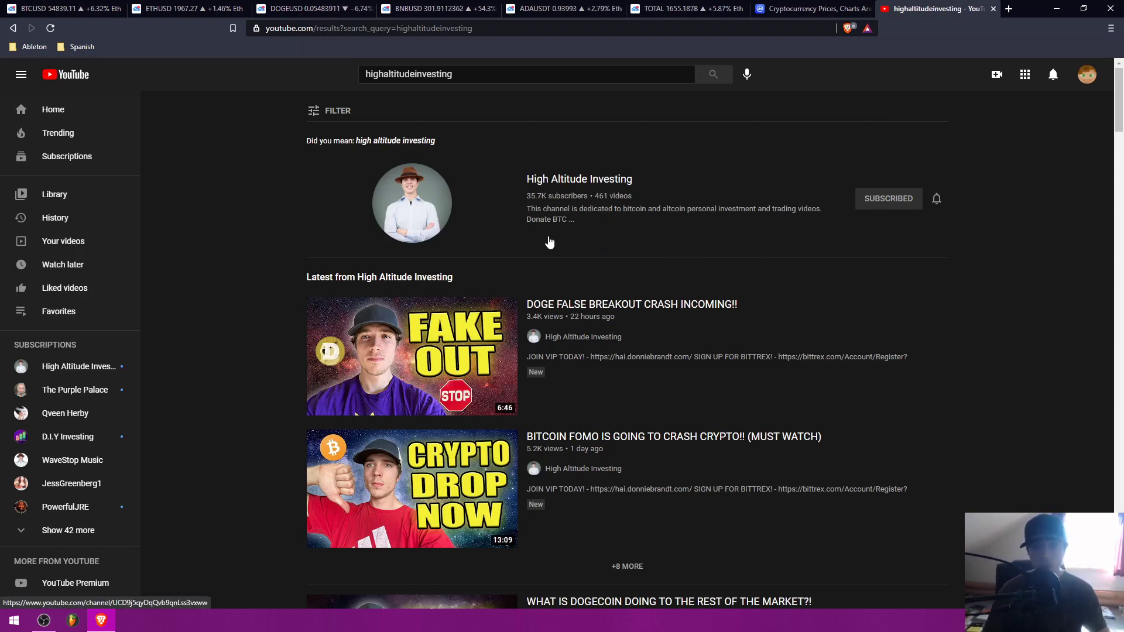
key(ctrl+shift+Tab)
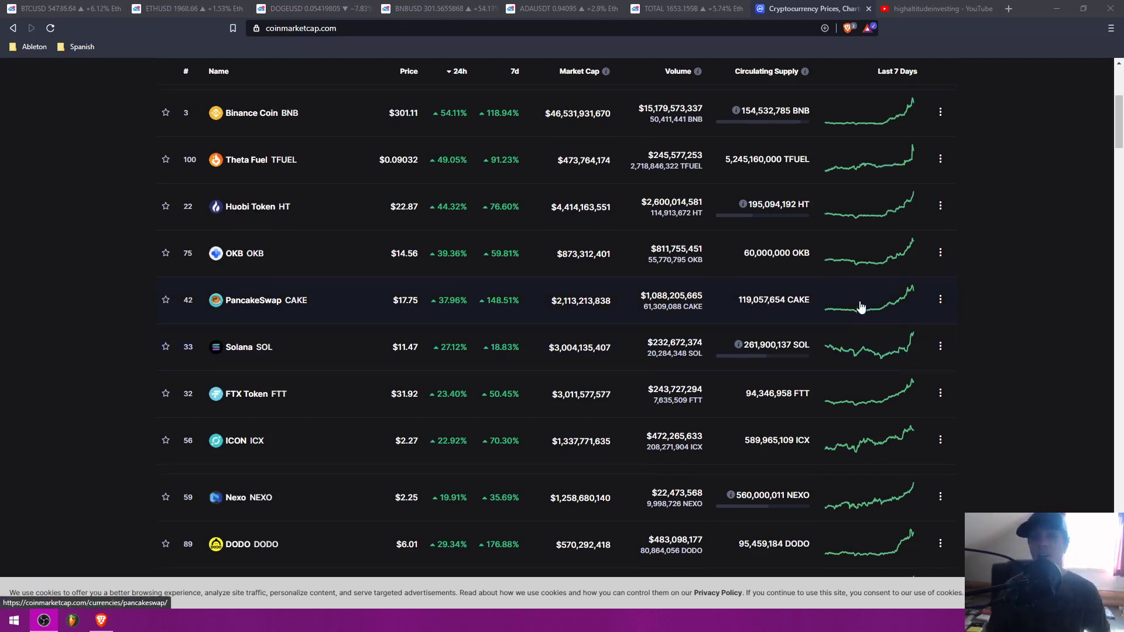
scroll(860, 306, up, 4)
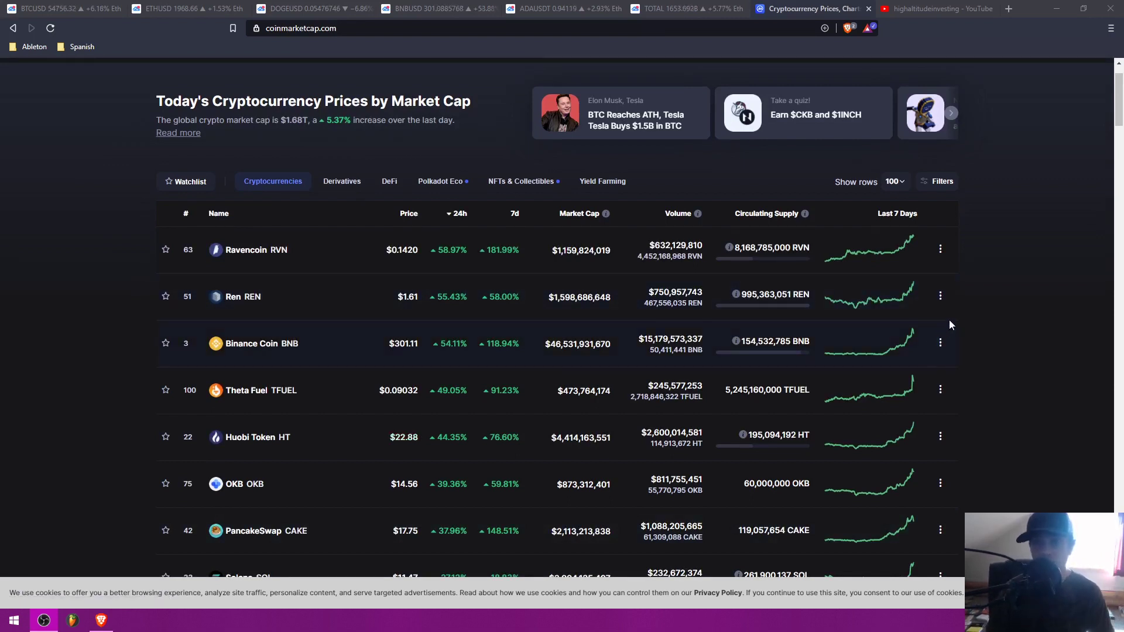
key(ctrl+Tab)
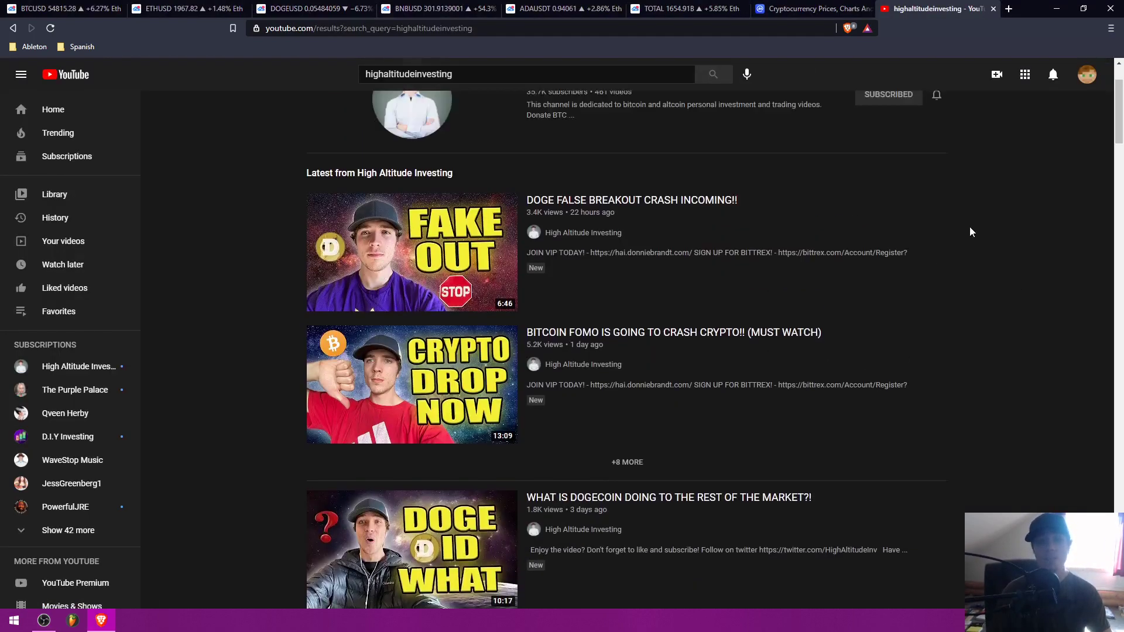